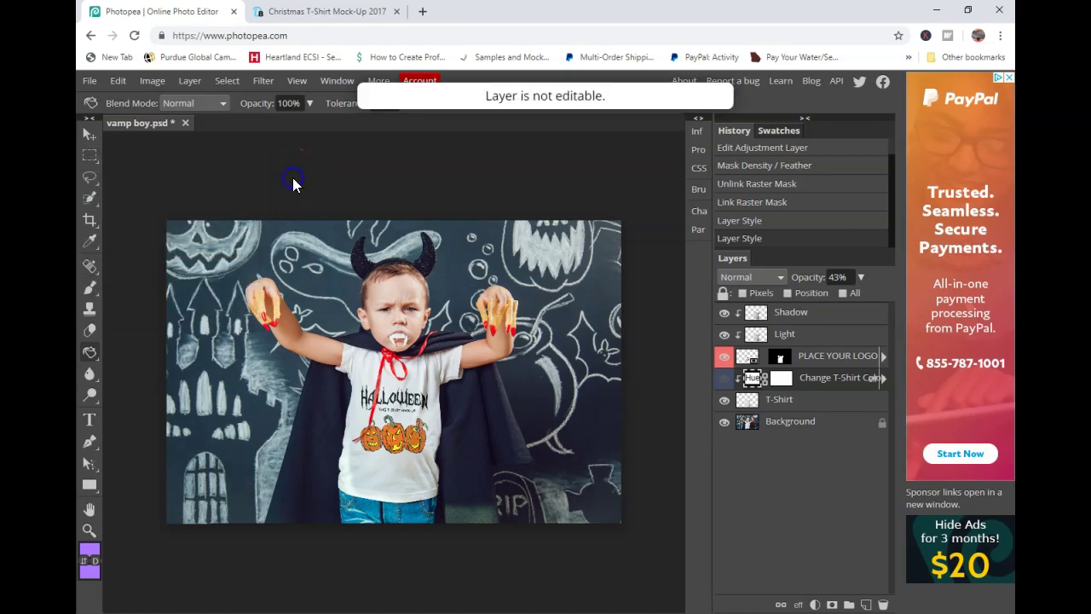
Step: Reload the Photopea browser page and confirm the reload
left_click(135, 36)
left_click(607, 111)
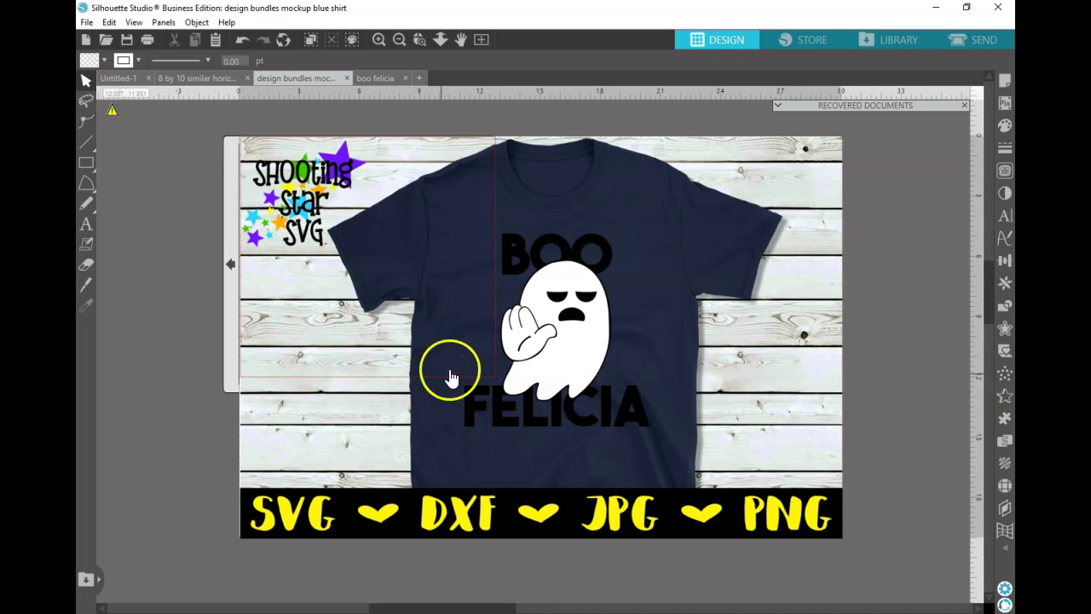
Step: Delete the BOO FELICIA ghost design from the navy shirt mockup
left_click(555, 322)
key("Delete")
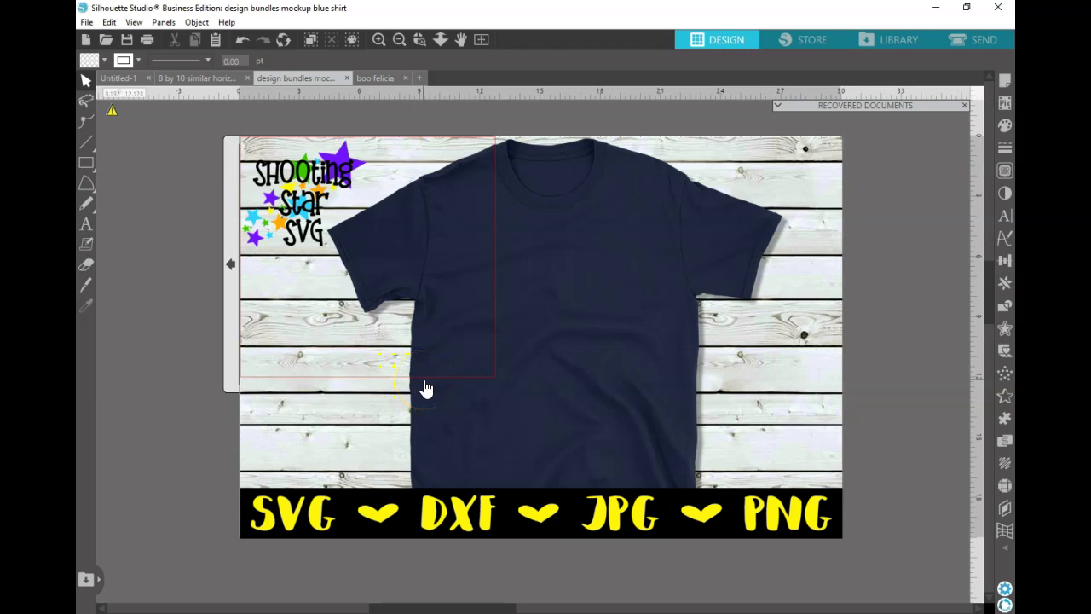
Step: Paste the BOO FELICIA ghost design from its document onto the shirt's chest and deselect it
left_click(379, 78)
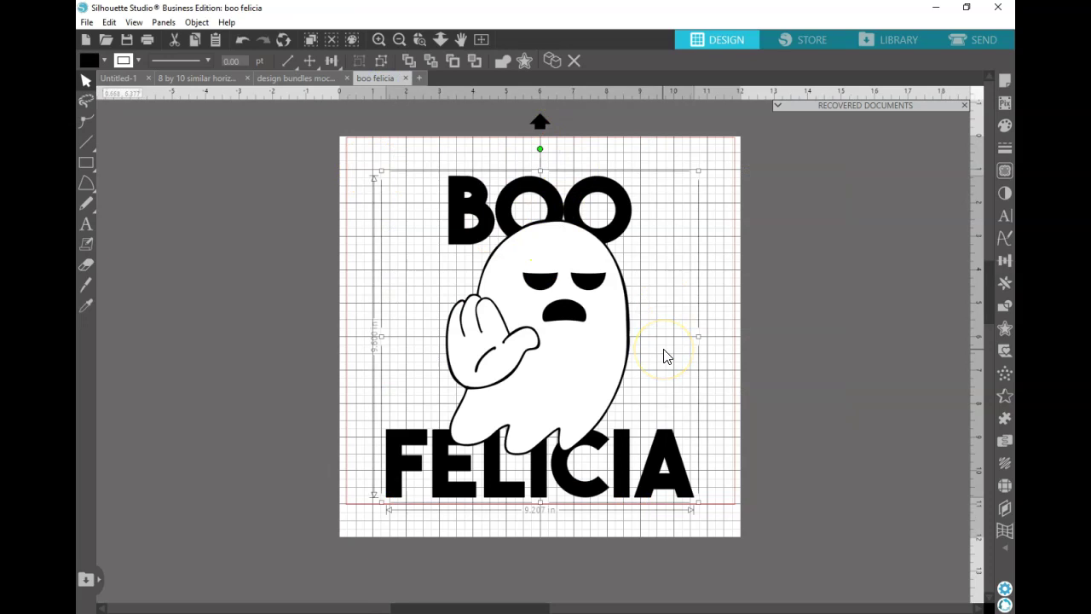
left_click(306, 78)
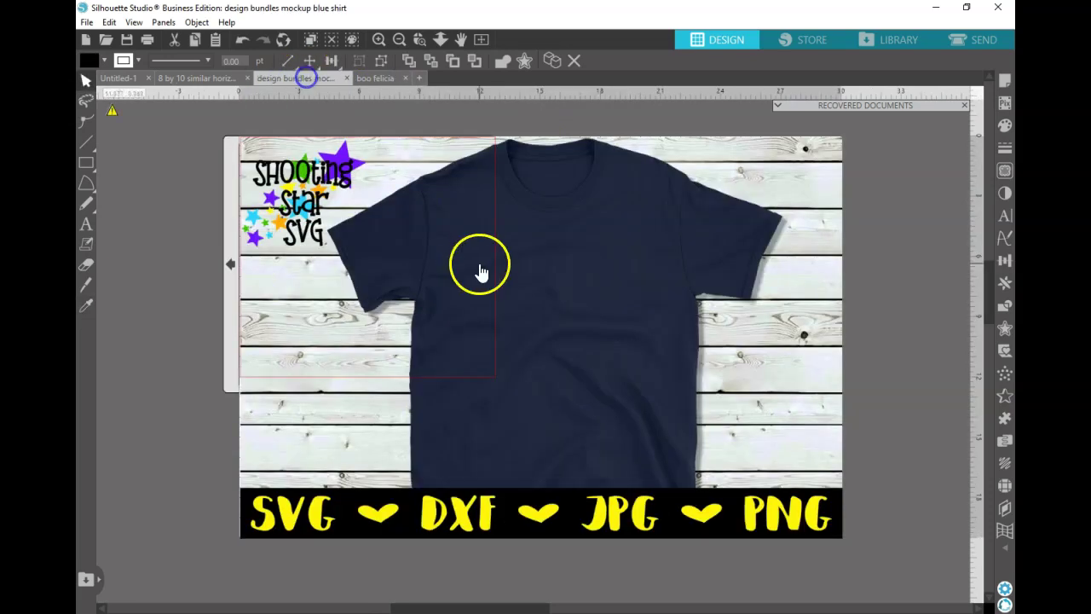
key("ctrl+v")
left_click_drag(429, 324, 555, 337)
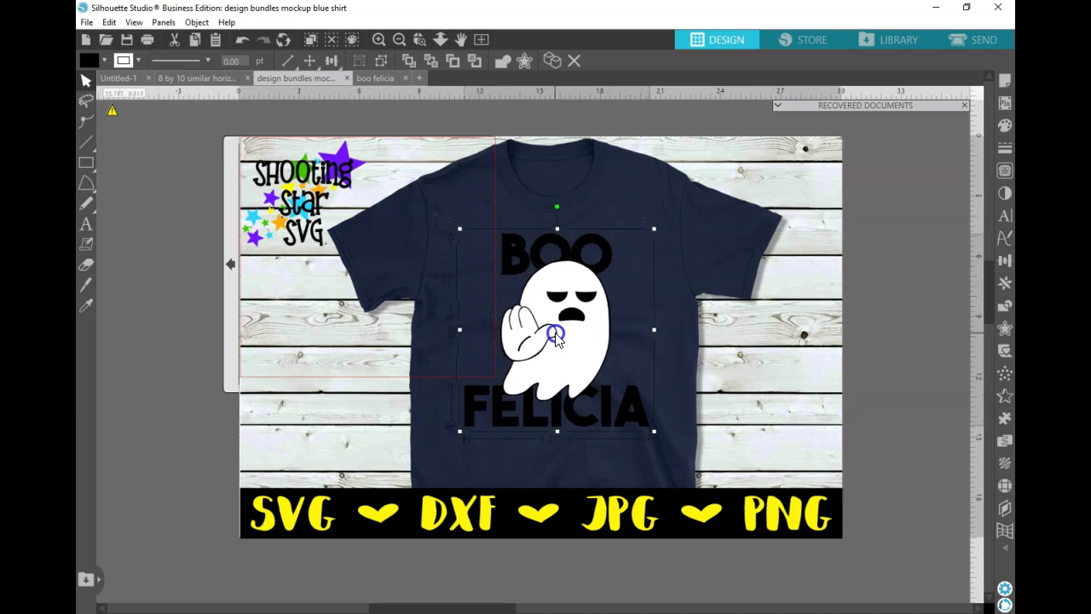
left_click(177, 316)
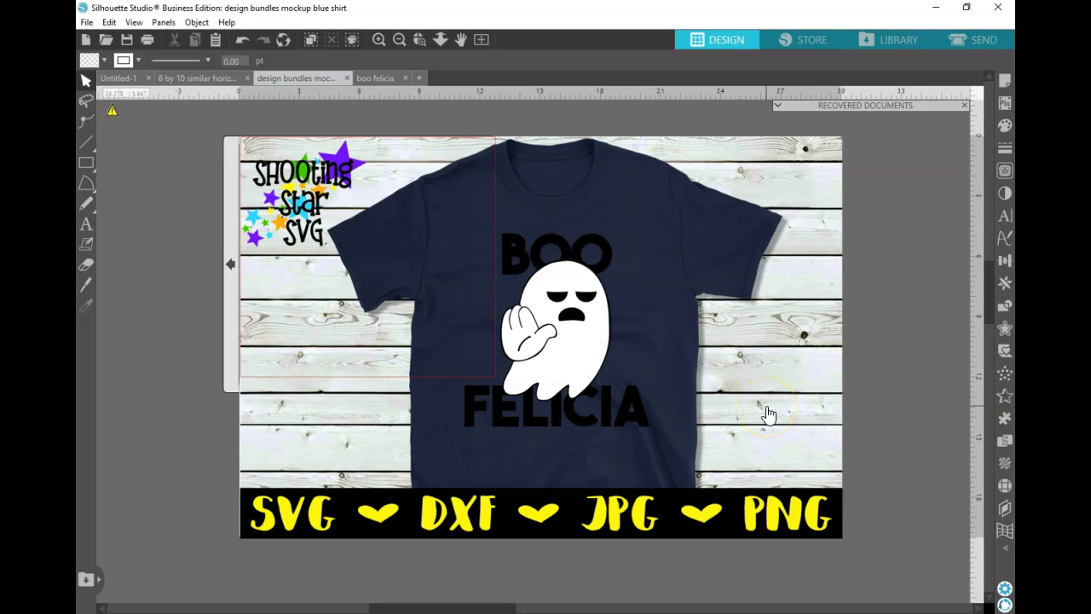
left_click_drag(768, 414, 951, 352)
mouse_move(34, 217)
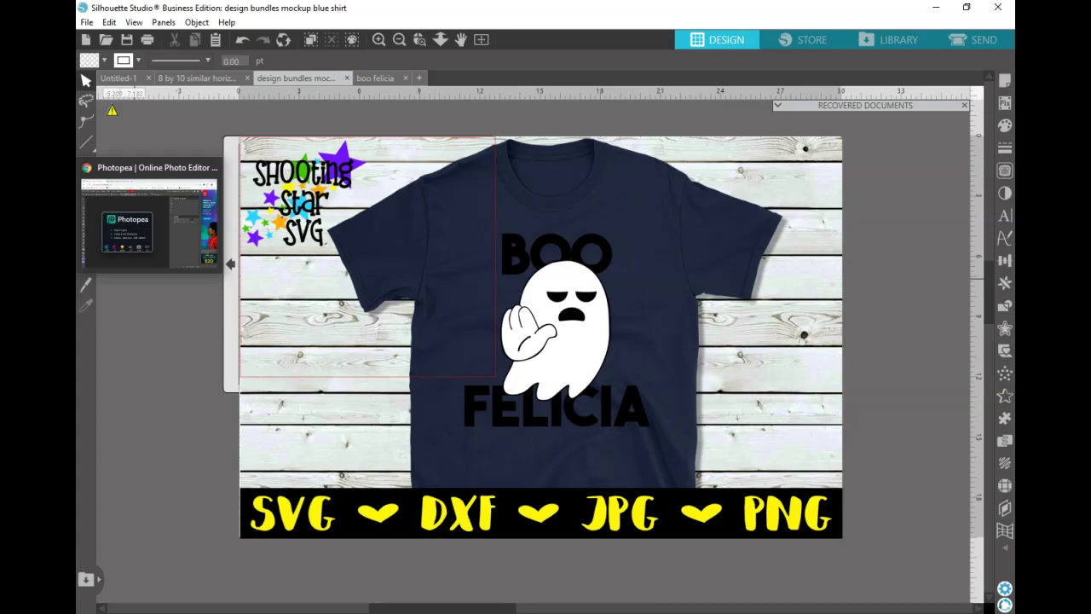
Step: Bring the Photopea browser window forward and dismiss the Crop tool flyout
left_click(149, 222)
right_click(89, 219)
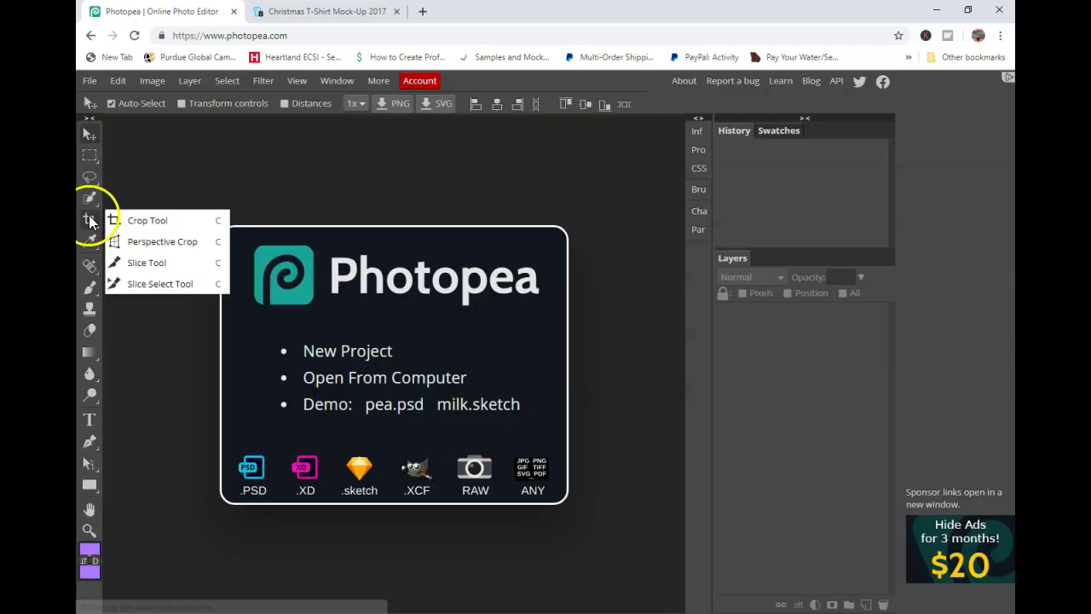
left_click(441, 217)
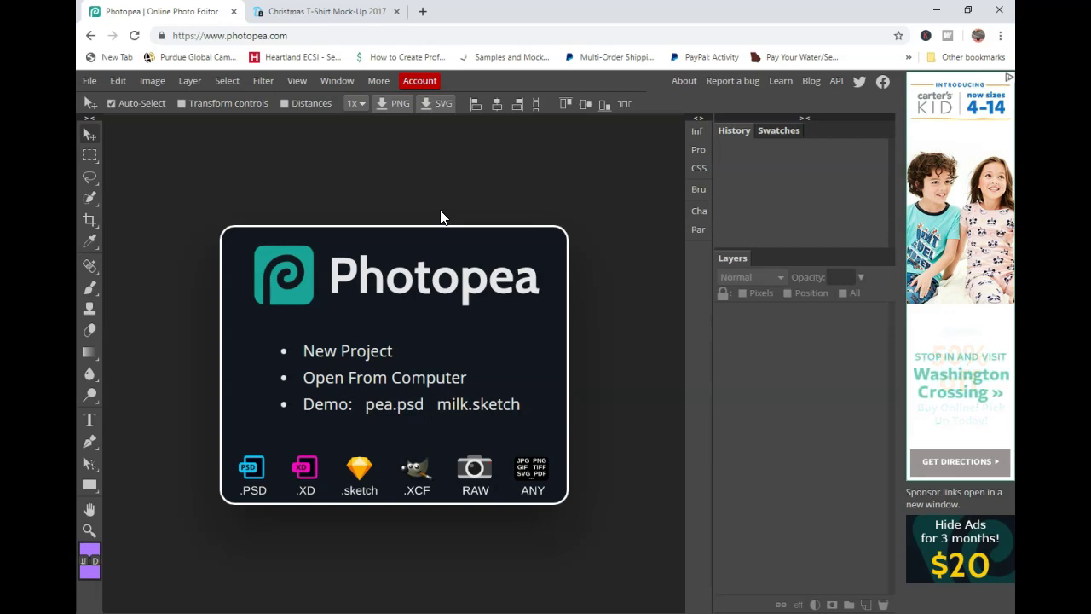
left_click(414, 215)
Step: Close the Christmas T-Shirt Mock-Up image gallery and open all Freeman Studio products
left_click(322, 11)
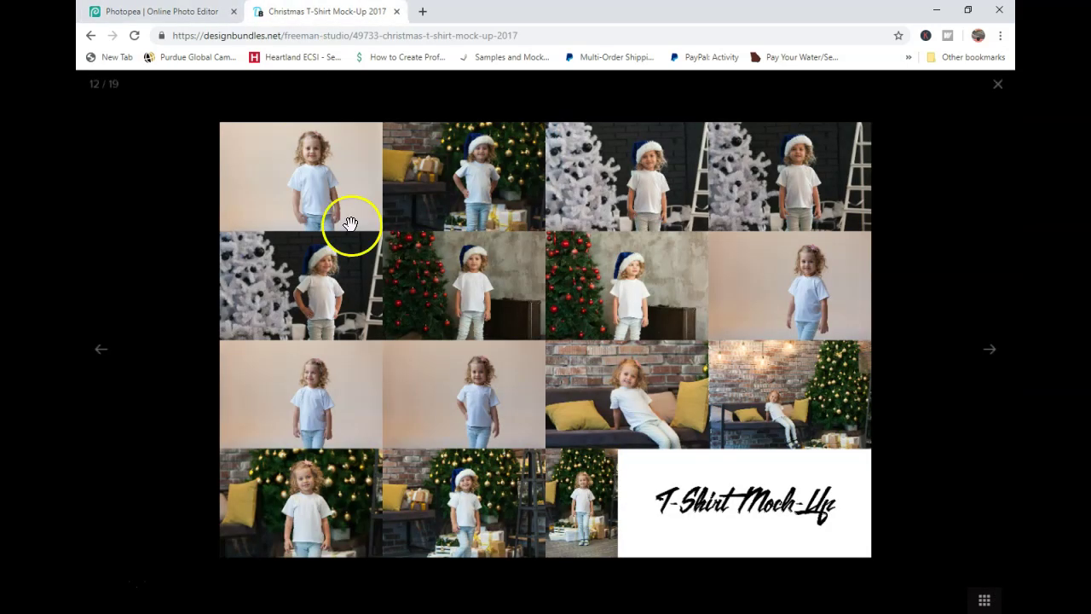
left_click(994, 89)
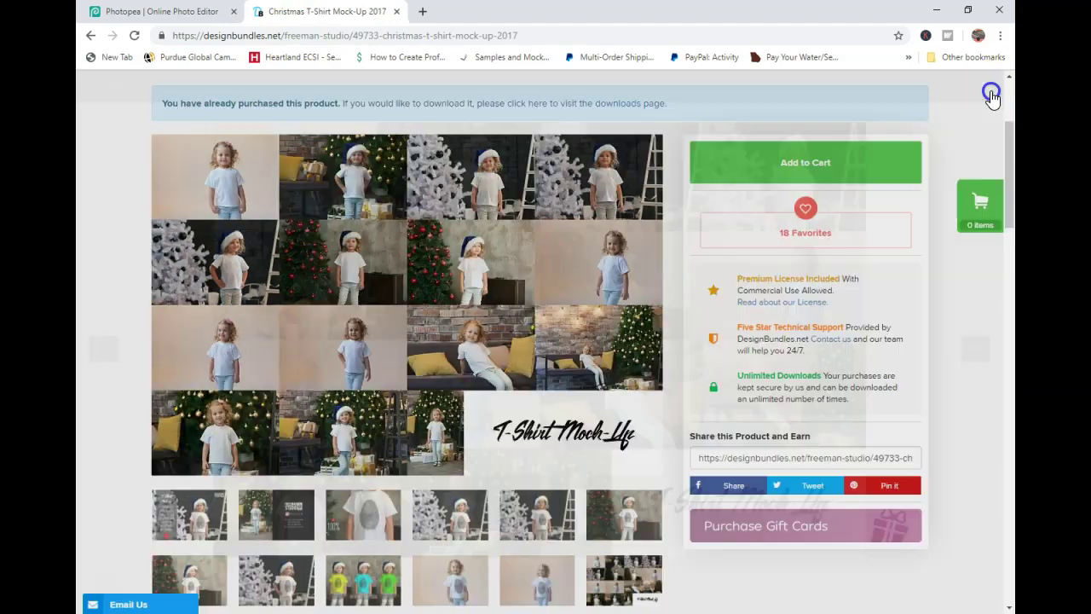
scroll(350, 575, "up", 2)
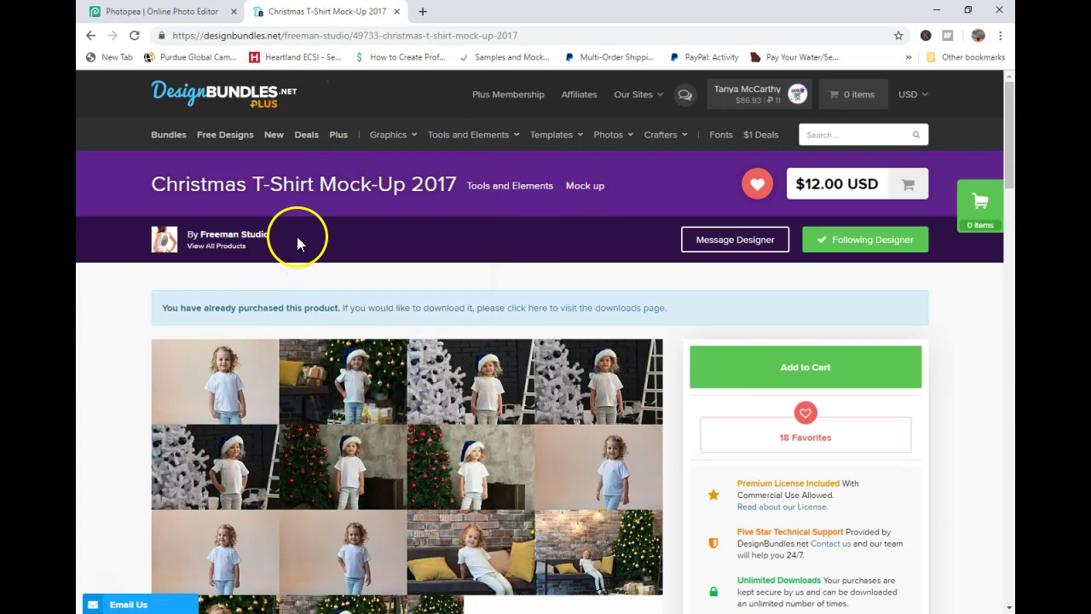
left_click(232, 248)
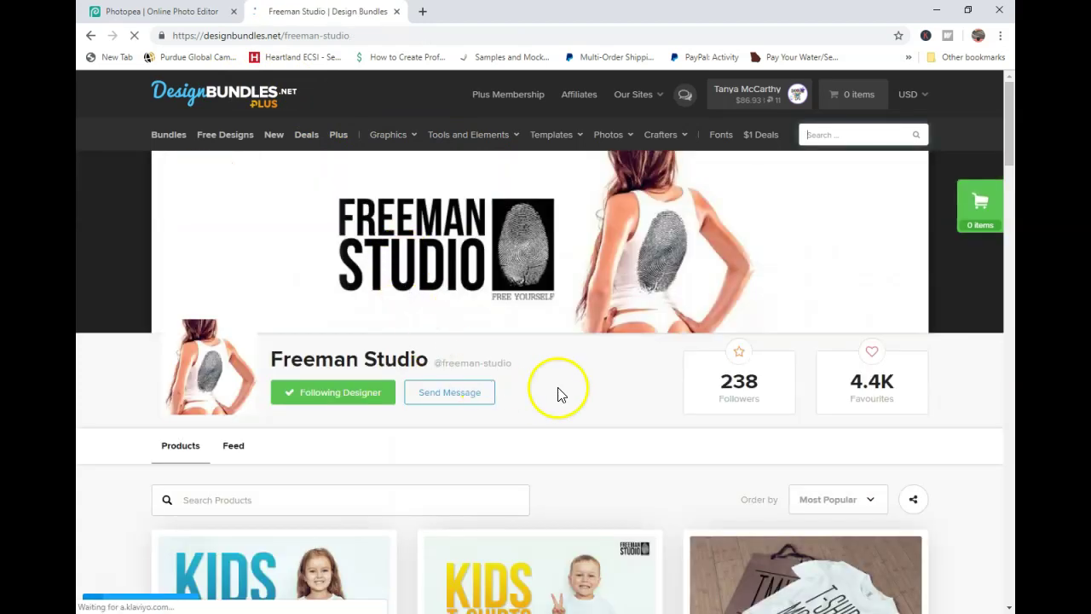
Step: Scroll through Freeman Studio's listing and go to page 2 of products
scroll(558, 393, "down", 2)
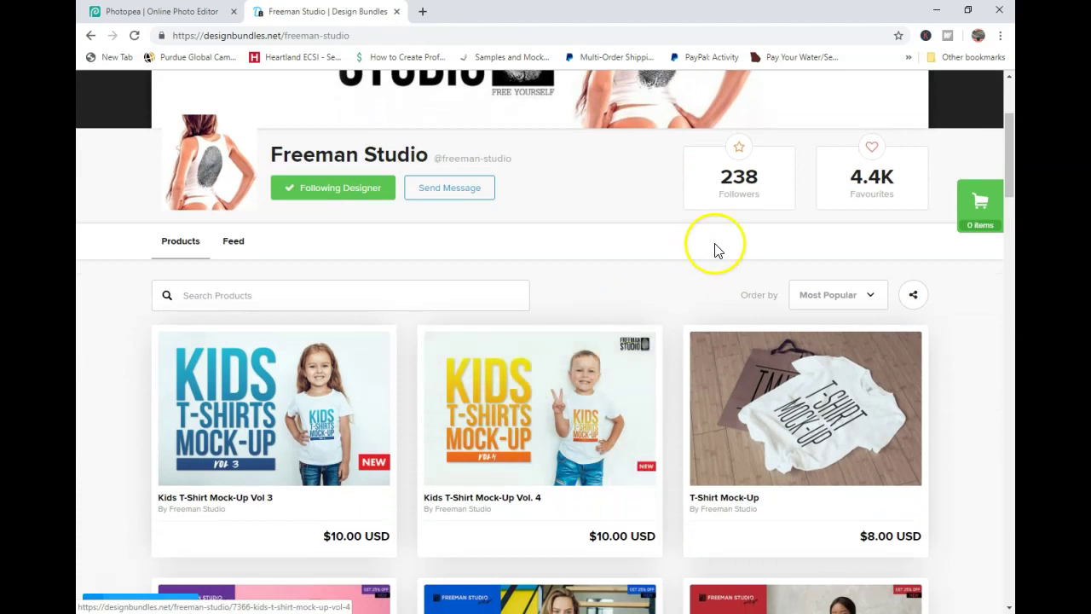
scroll(610, 259, "down", 2)
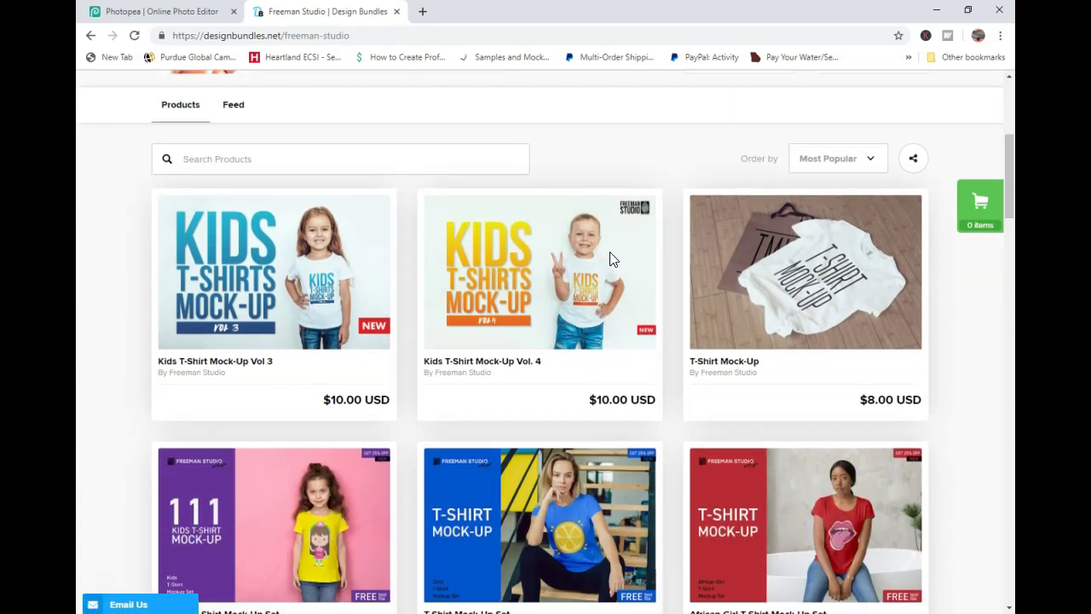
scroll(786, 281, "down", 2)
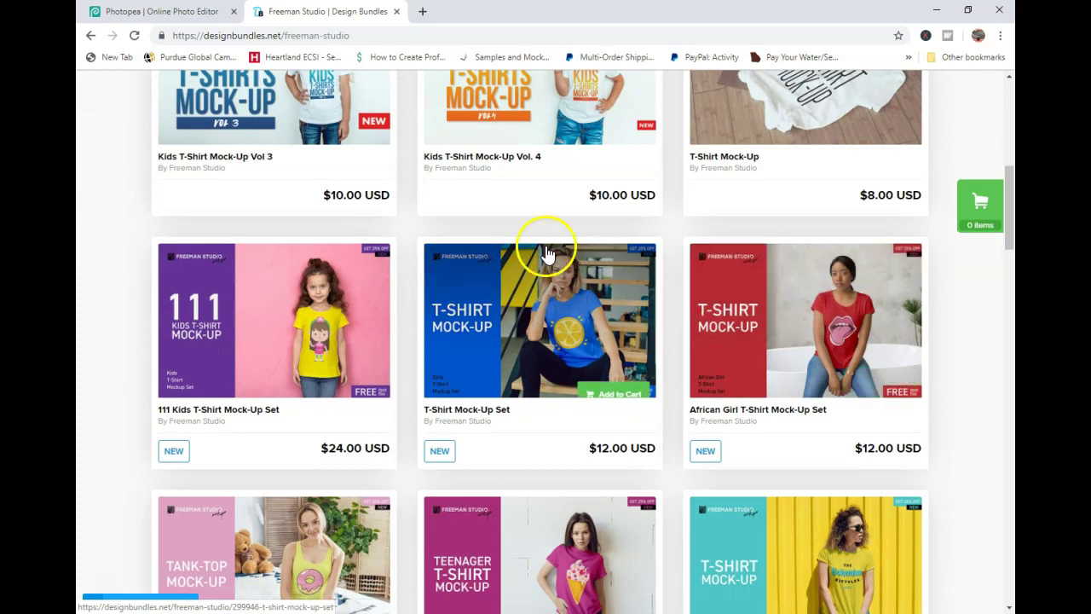
scroll(640, 351, "down", 1)
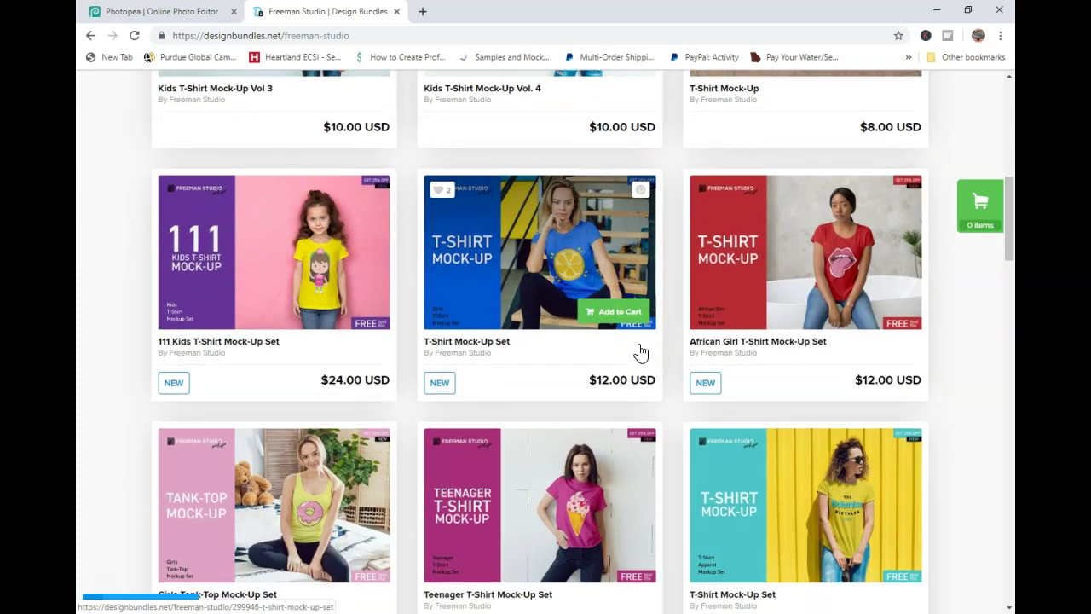
scroll(641, 352, "down", 4)
scroll(640, 348, "down", 4)
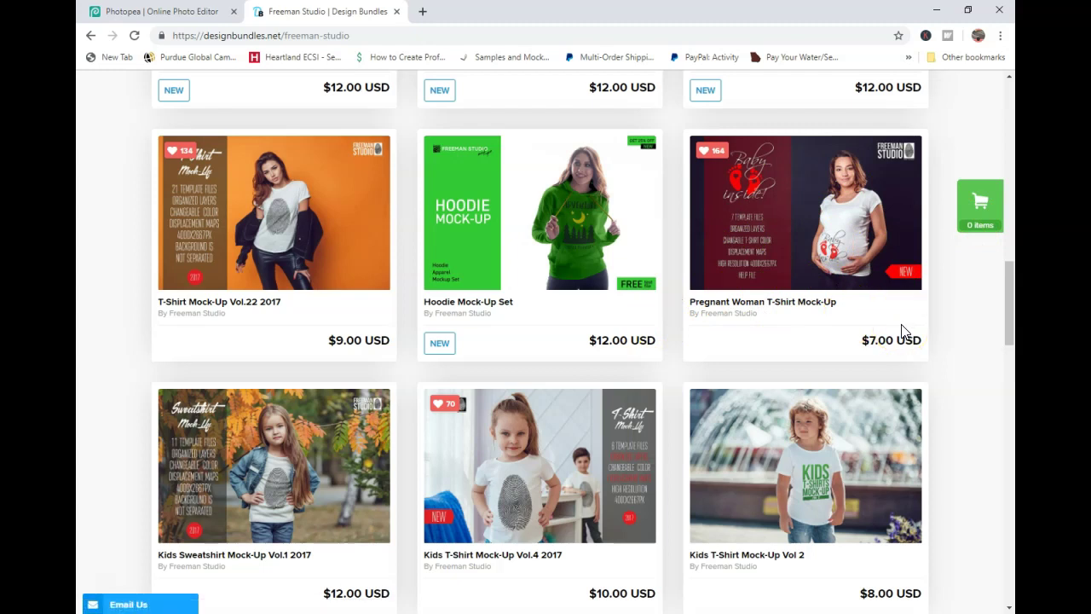
scroll(902, 327, "down", 3)
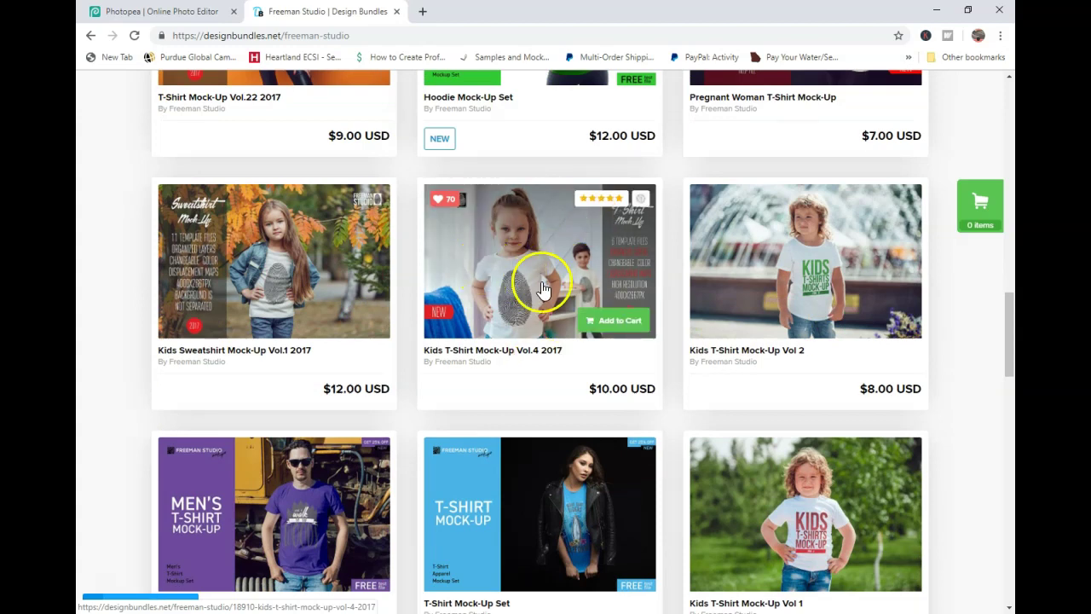
scroll(544, 290, "down", 5)
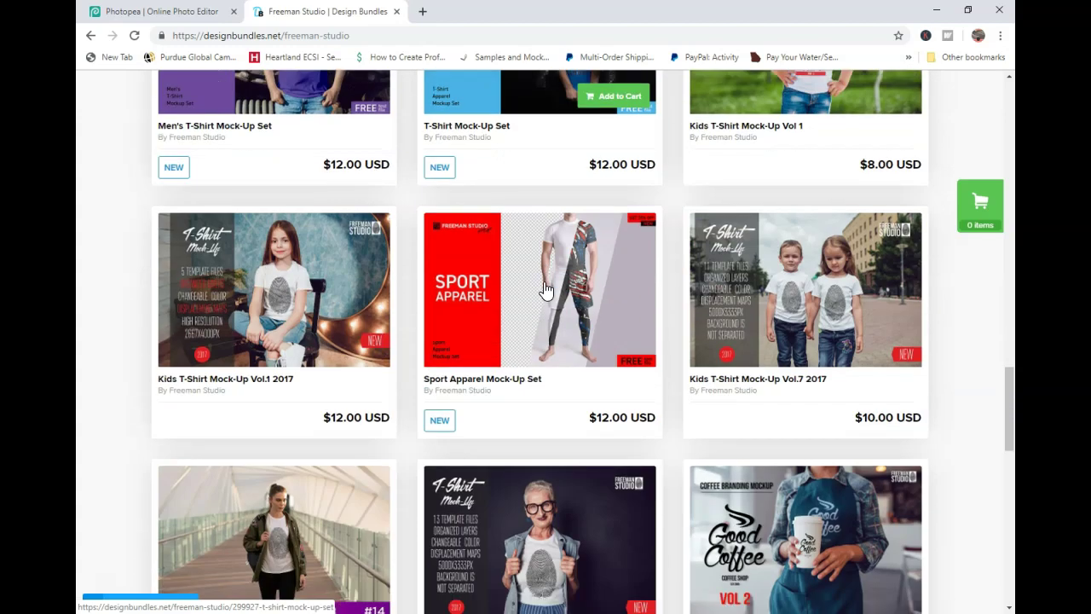
scroll(546, 290, "down", 3)
scroll(545, 290, "up", 2)
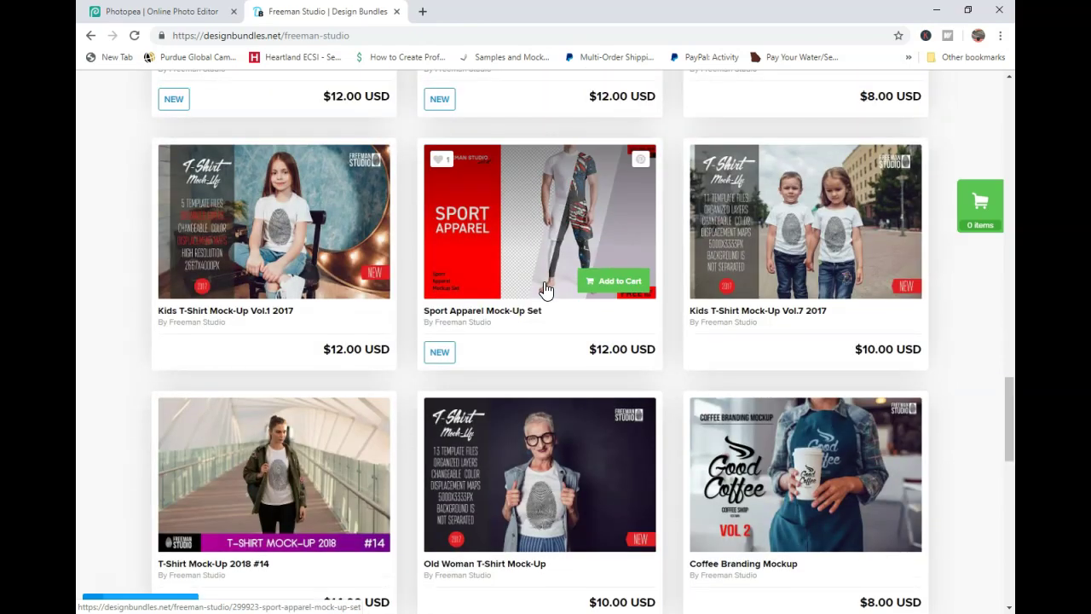
scroll(546, 290, "down", 3)
scroll(545, 290, "down", 1)
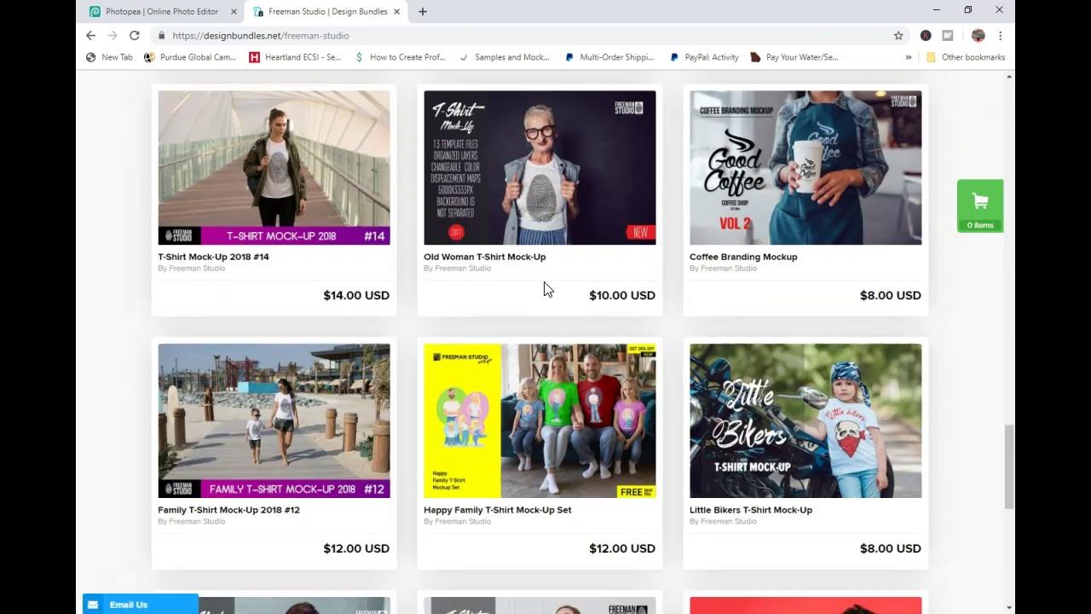
scroll(547, 289, "down", 2)
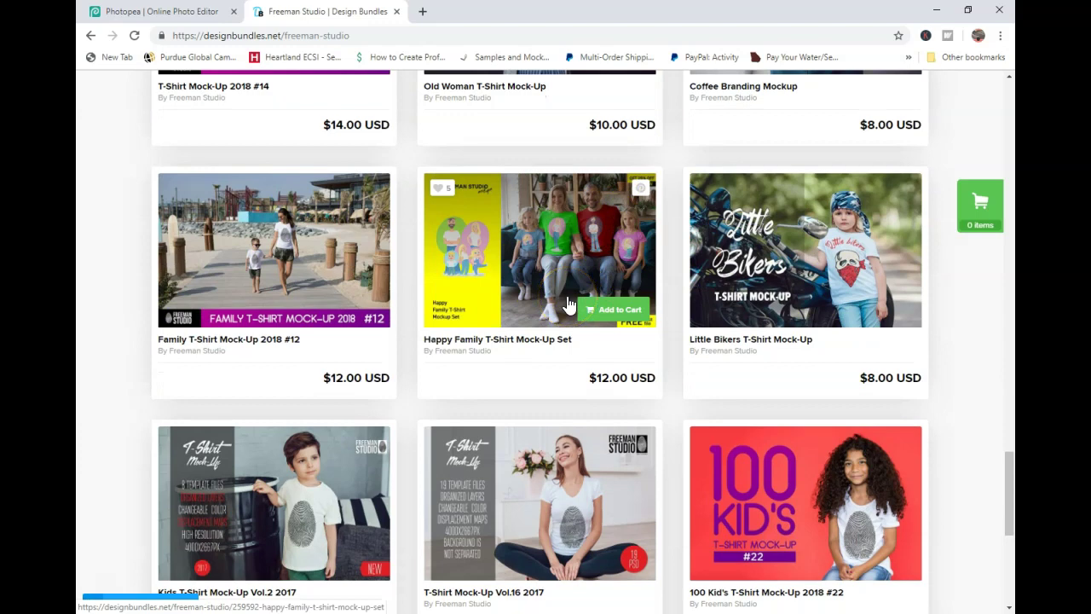
scroll(568, 304, "down", 2)
scroll(569, 305, "up", 2)
scroll(409, 327, "down", 2)
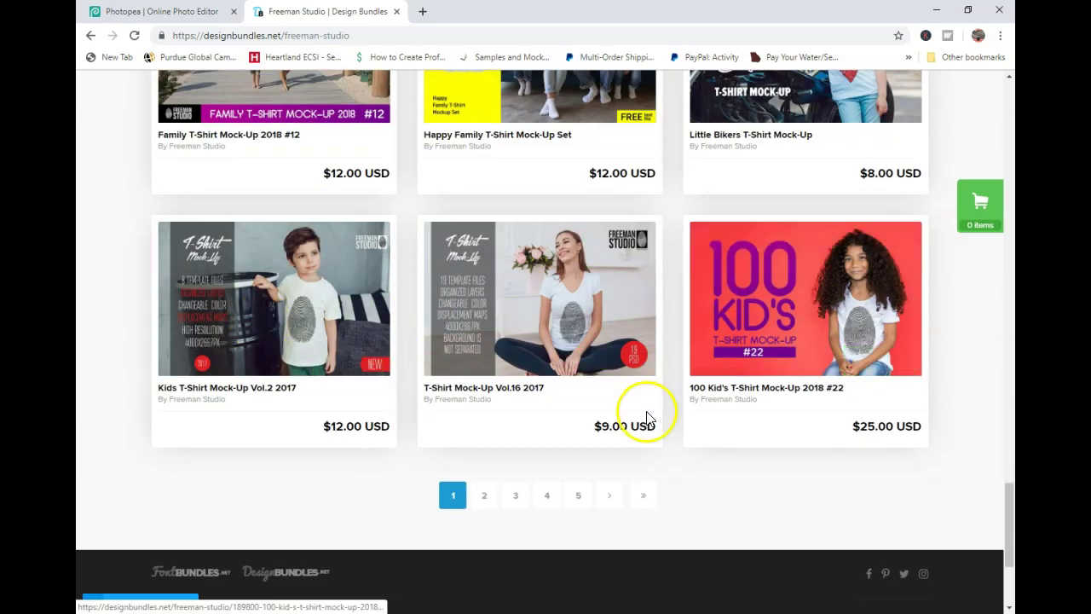
left_click(484, 495)
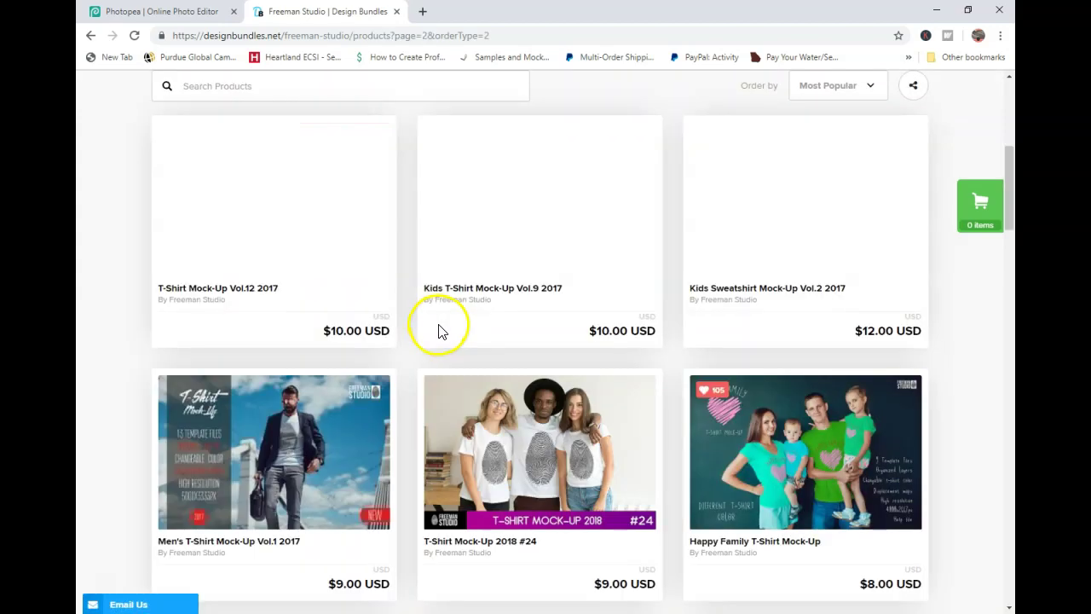
scroll(438, 331, "down", 3)
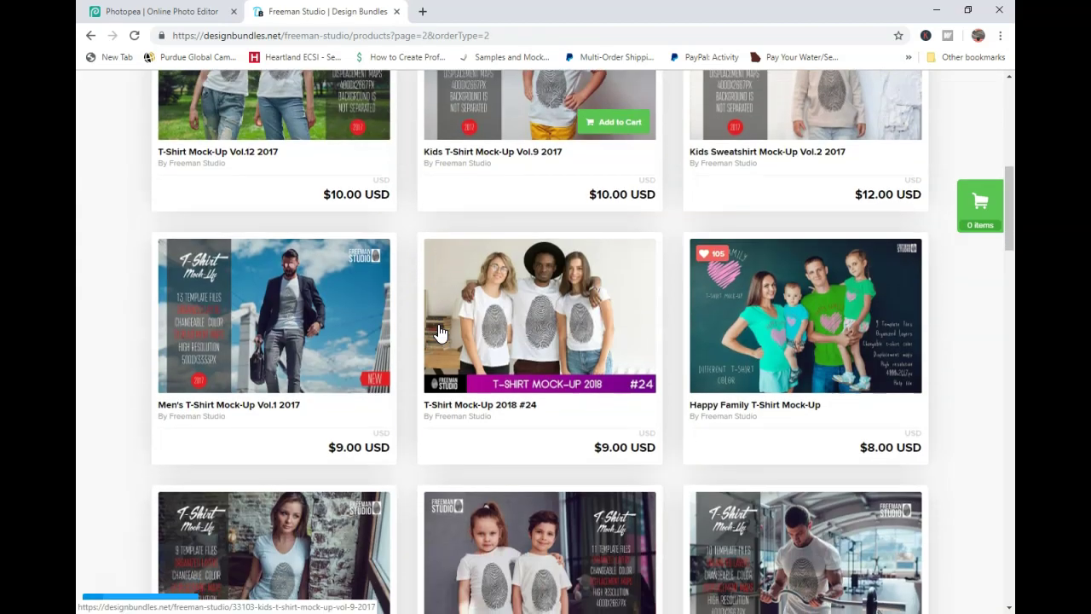
scroll(440, 333, "down", 2)
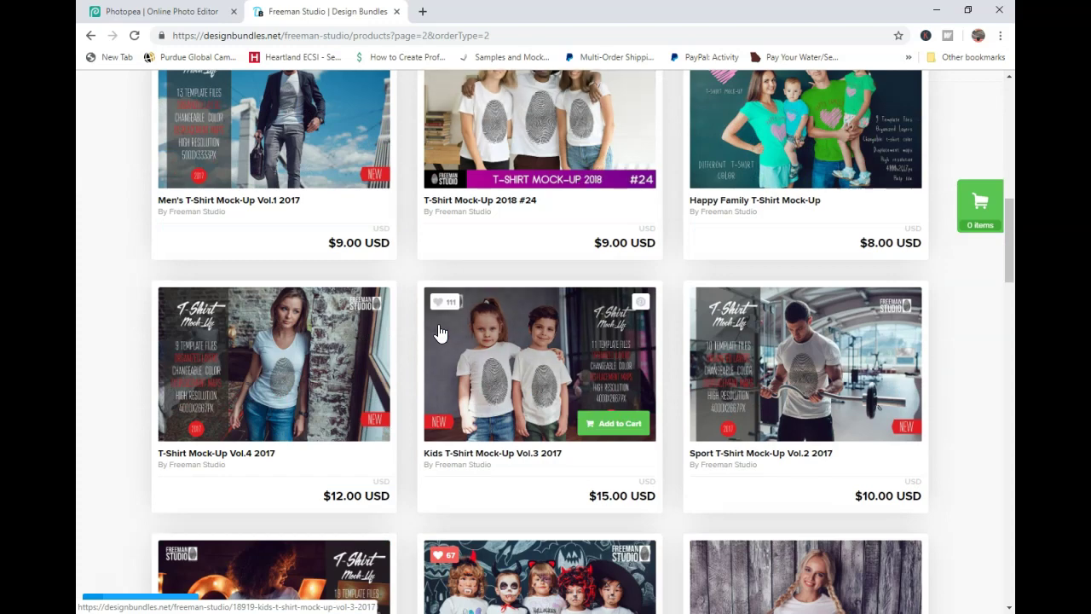
scroll(440, 333, "down", 1)
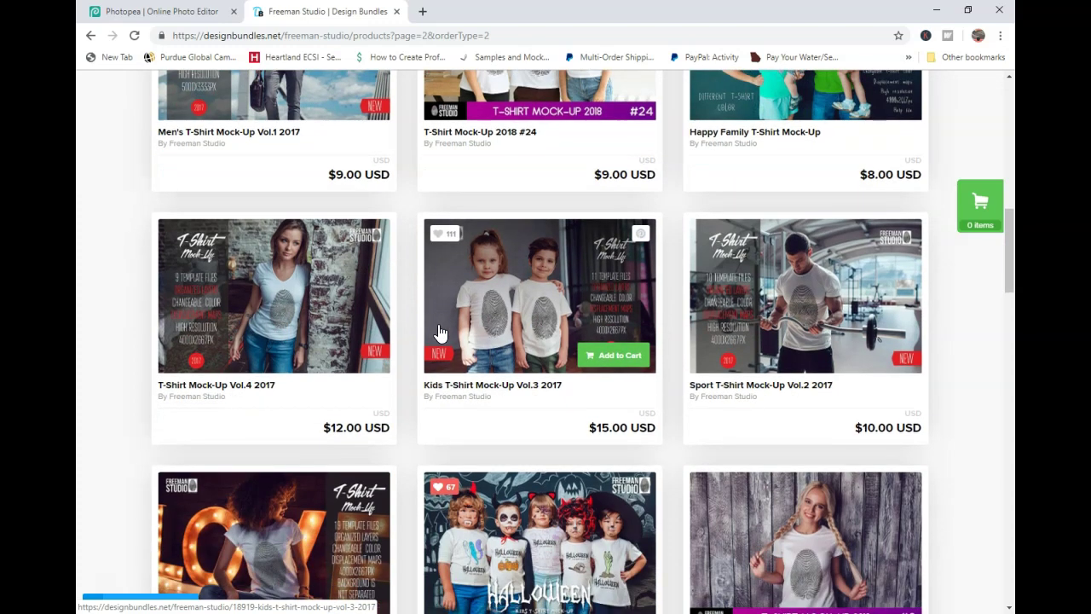
scroll(440, 333, "down", 2)
scroll(440, 333, "down", 3)
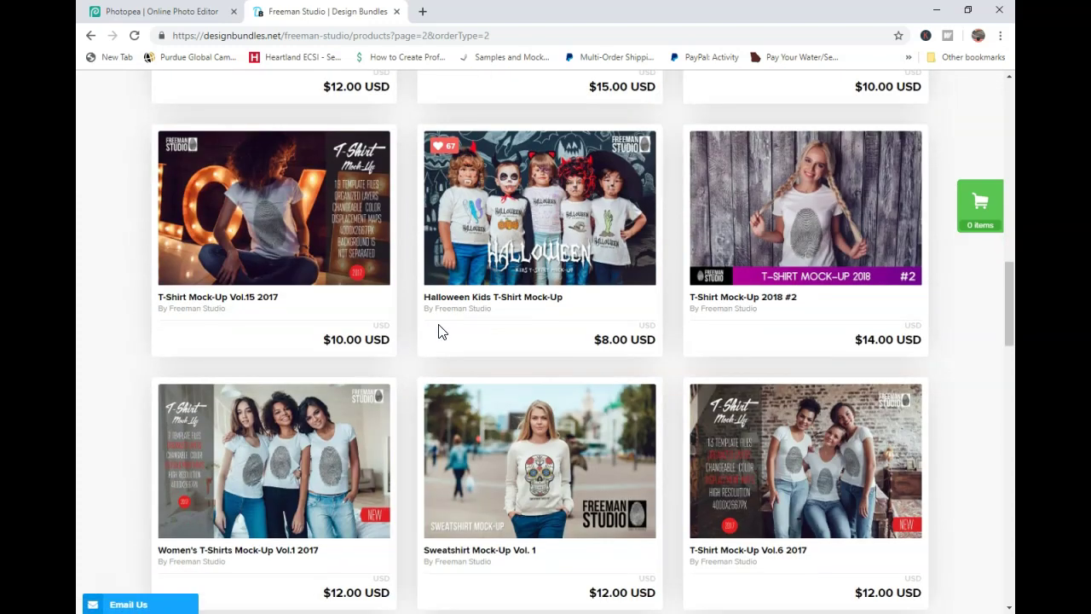
Step: Browse the Halloween Kids T-Shirt Mock-Up gallery, then start Open From Computer in Photopea
left_click(516, 298)
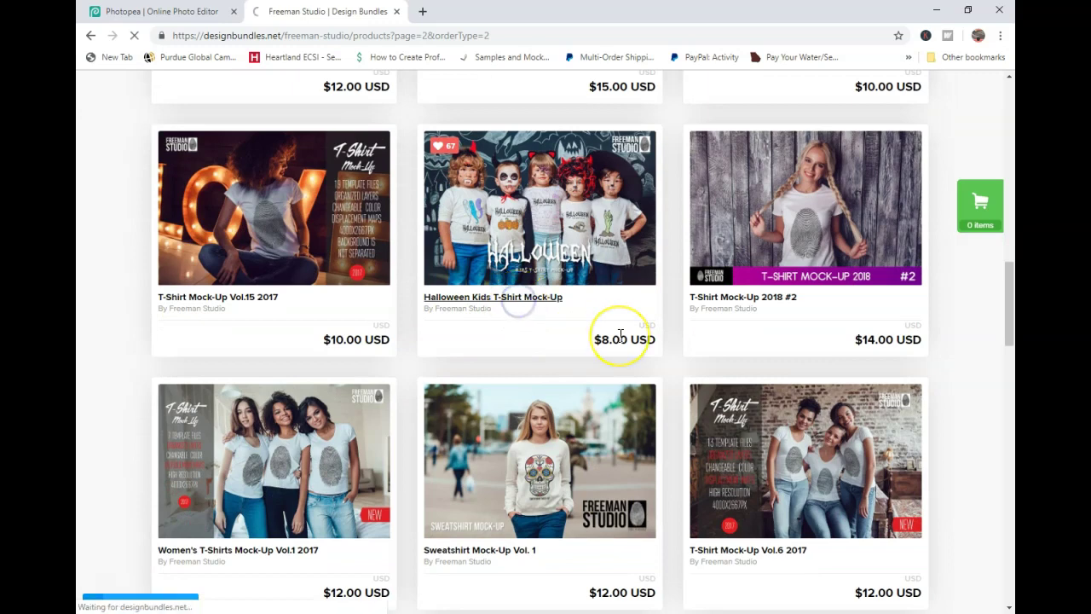
scroll(621, 336, "down", 3)
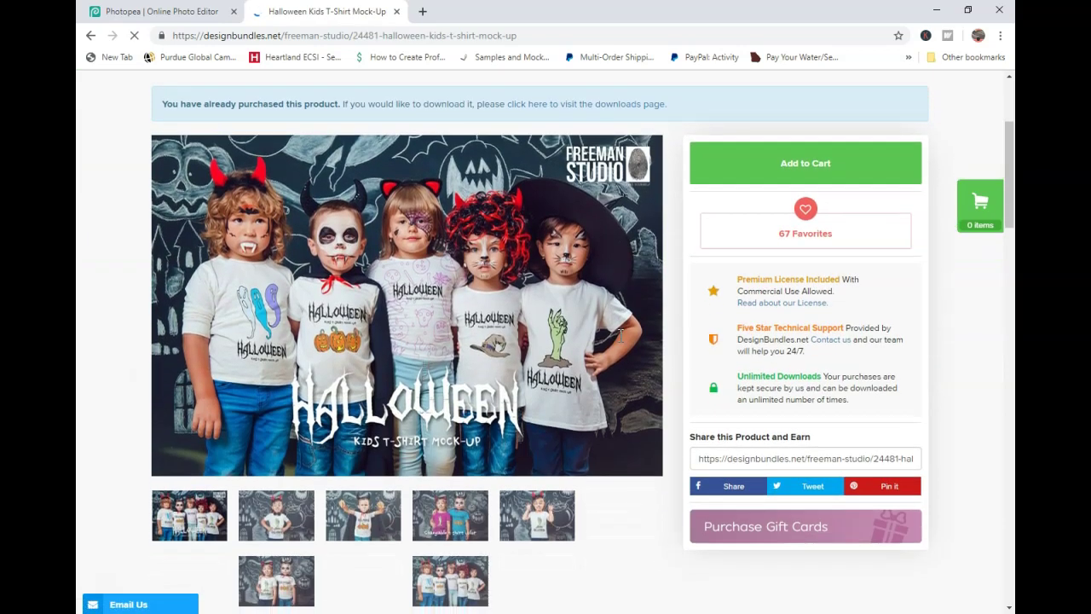
scroll(609, 362, "down", 2)
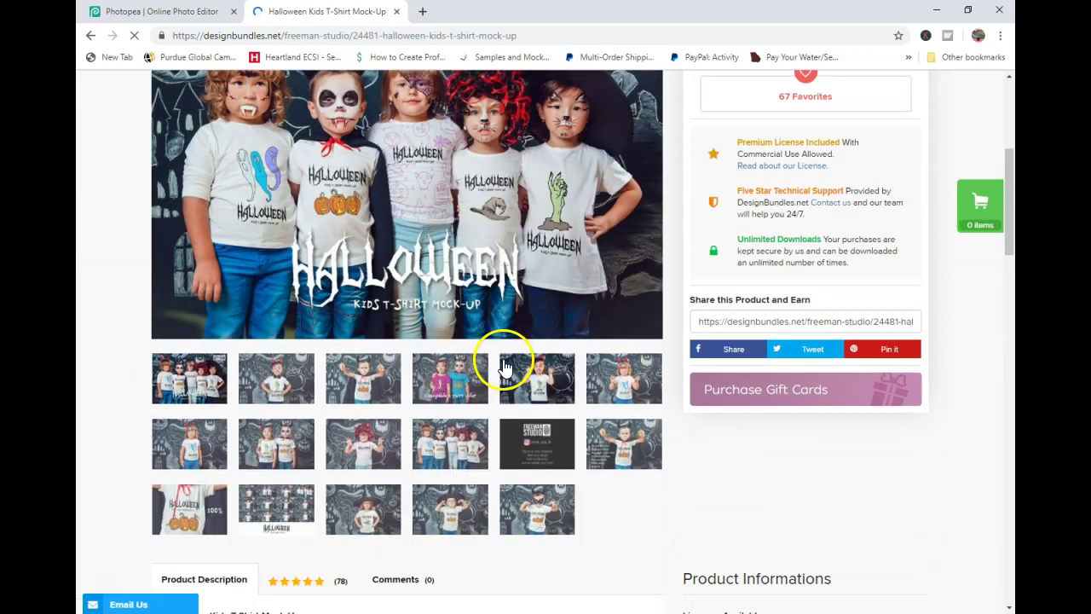
scroll(505, 366, "up", 1)
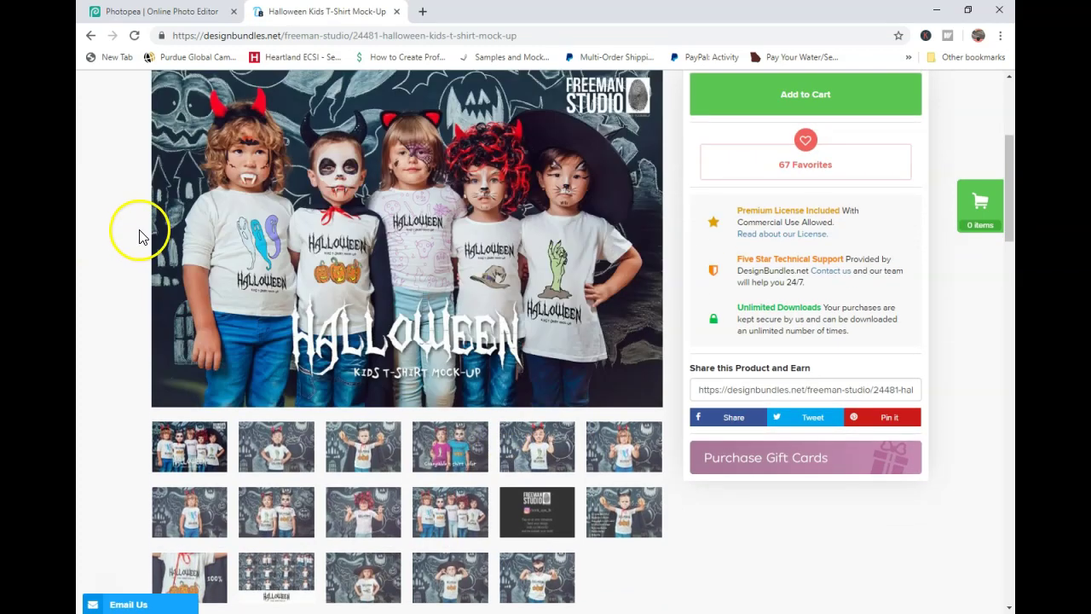
scroll(141, 235, "up", 1)
scroll(141, 236, "down", 1)
scroll(141, 235, "up", 1)
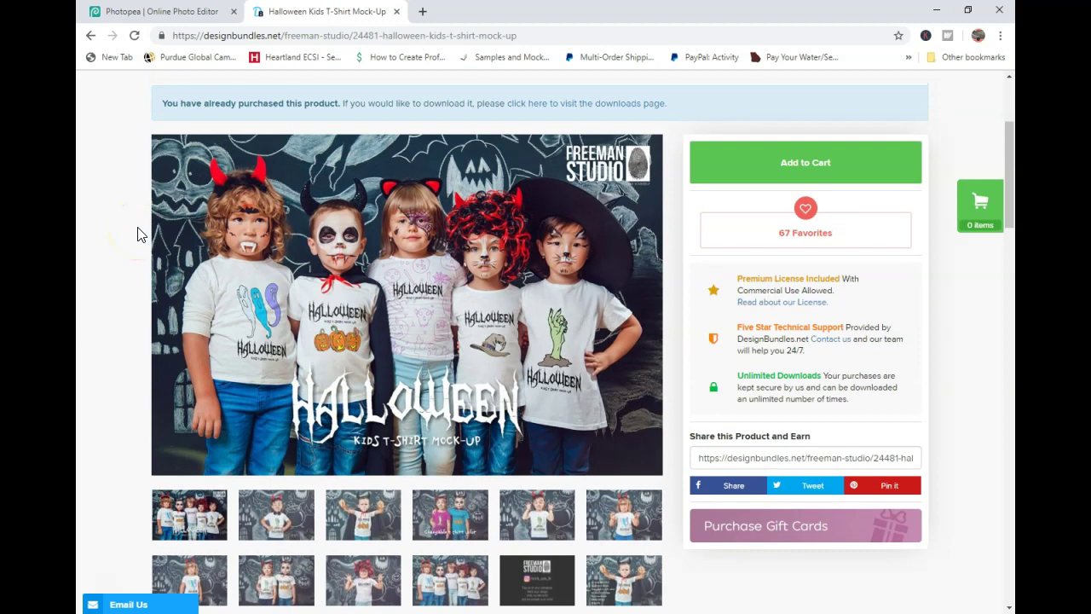
scroll(141, 235, "down", 1)
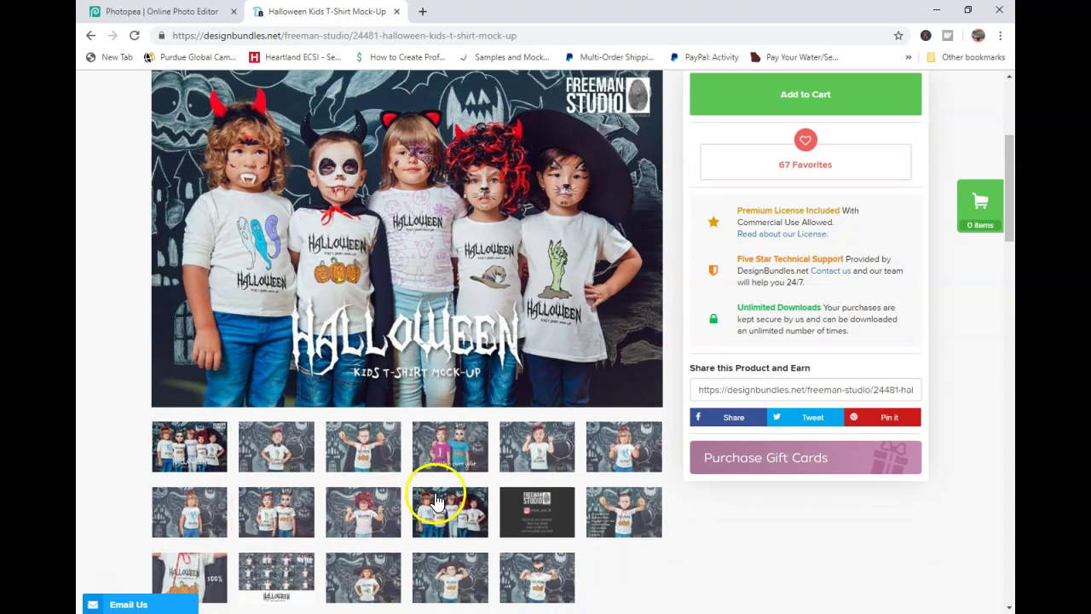
scroll(339, 484, "down", 1)
scroll(338, 481, "down", 1)
left_click(255, 442)
scroll(261, 445, "up", 2)
scroll(260, 445, "up", 1)
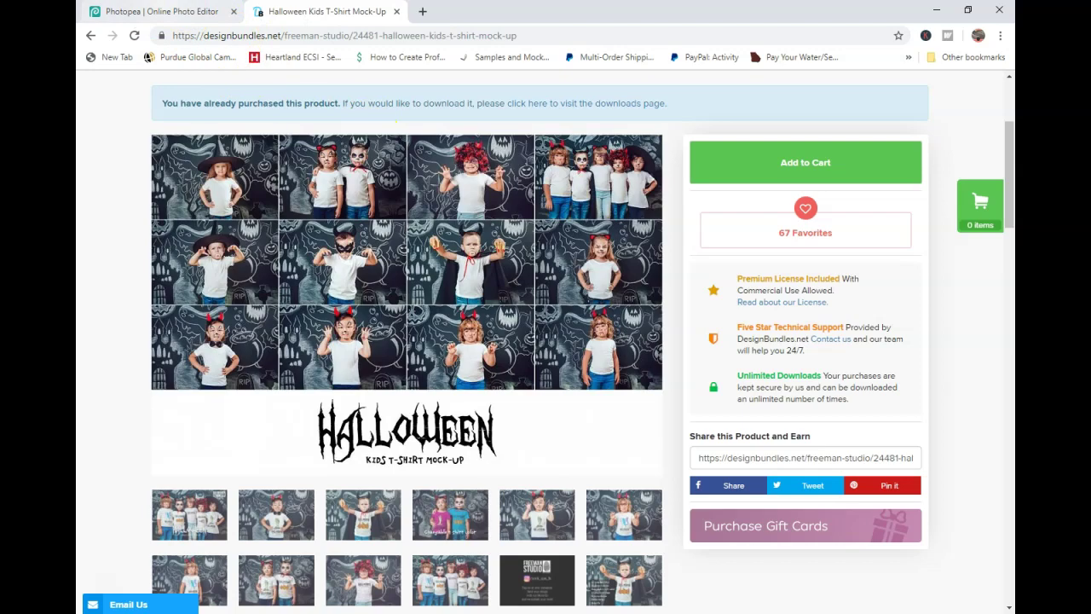
left_click(158, 11)
left_click(372, 376)
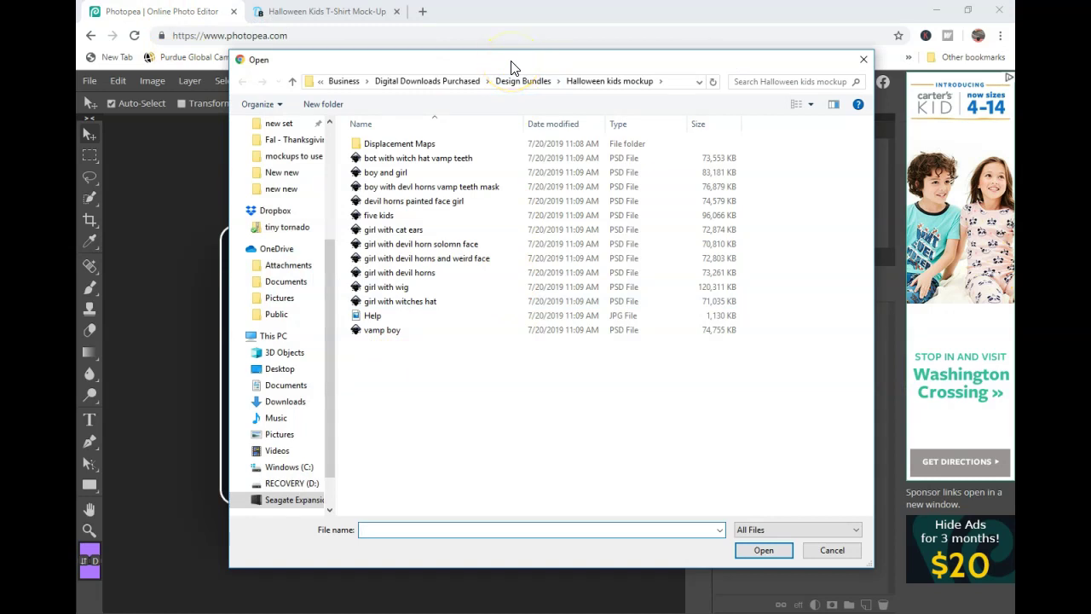
Step: Open vamp boy.psd from the Halloween kids mockup folder
left_click(486, 67)
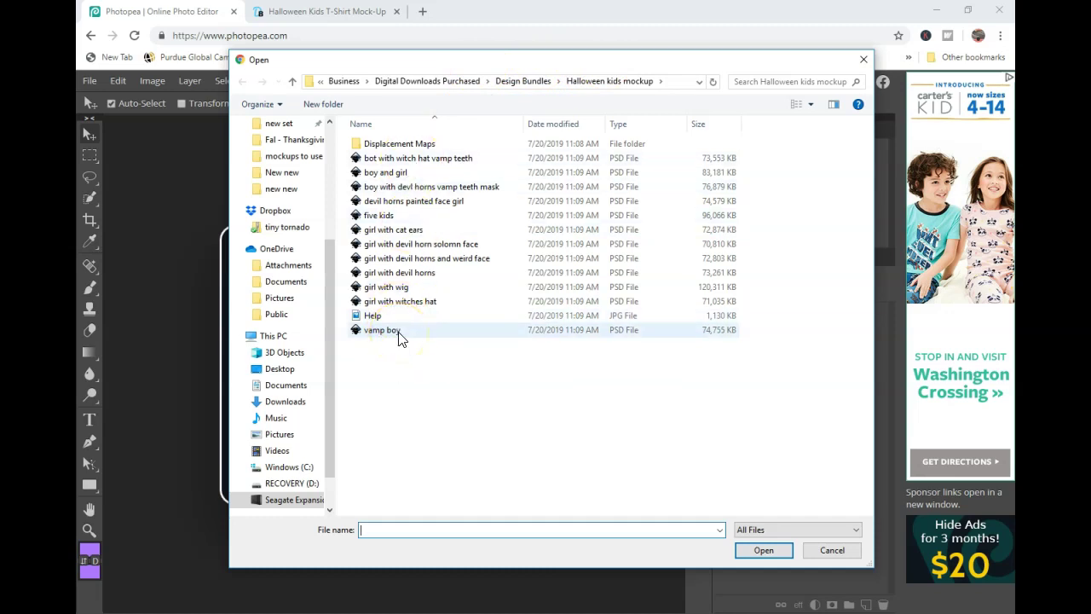
left_click(379, 161)
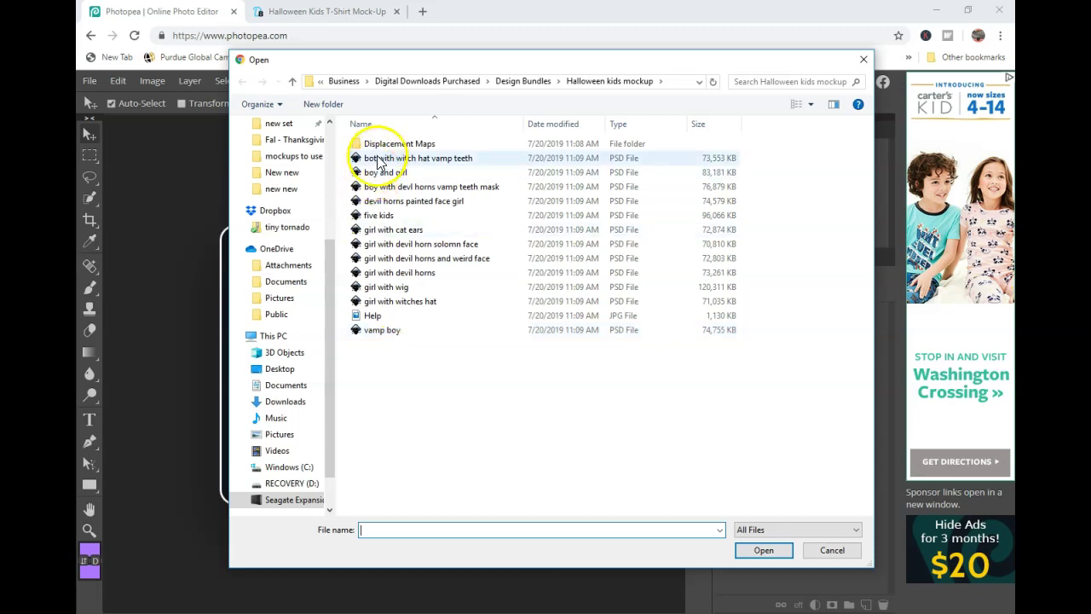
left_click(411, 160)
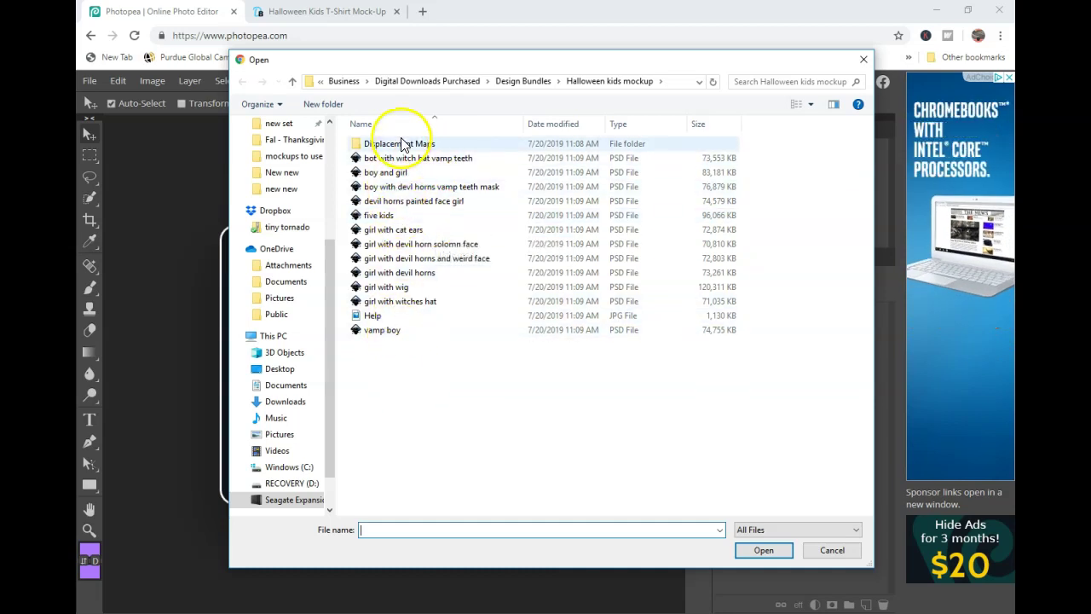
double_click(394, 332)
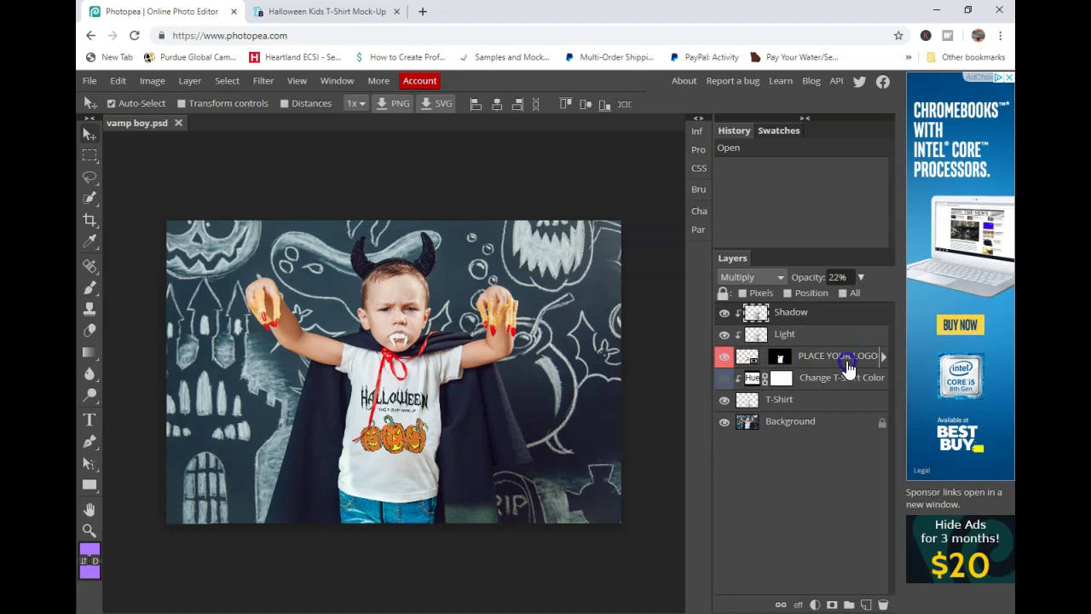
Step: Expand and collapse the PLACE YOUR LOGO layer's smart filter list to inspect it
left_click(884, 356)
left_click(884, 356)
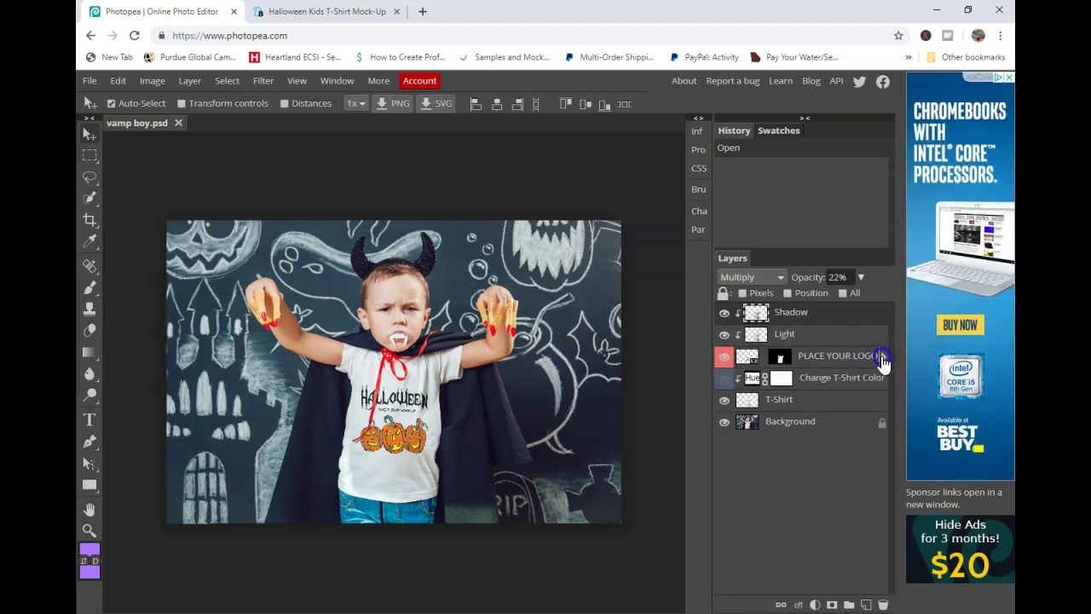
left_click(884, 358)
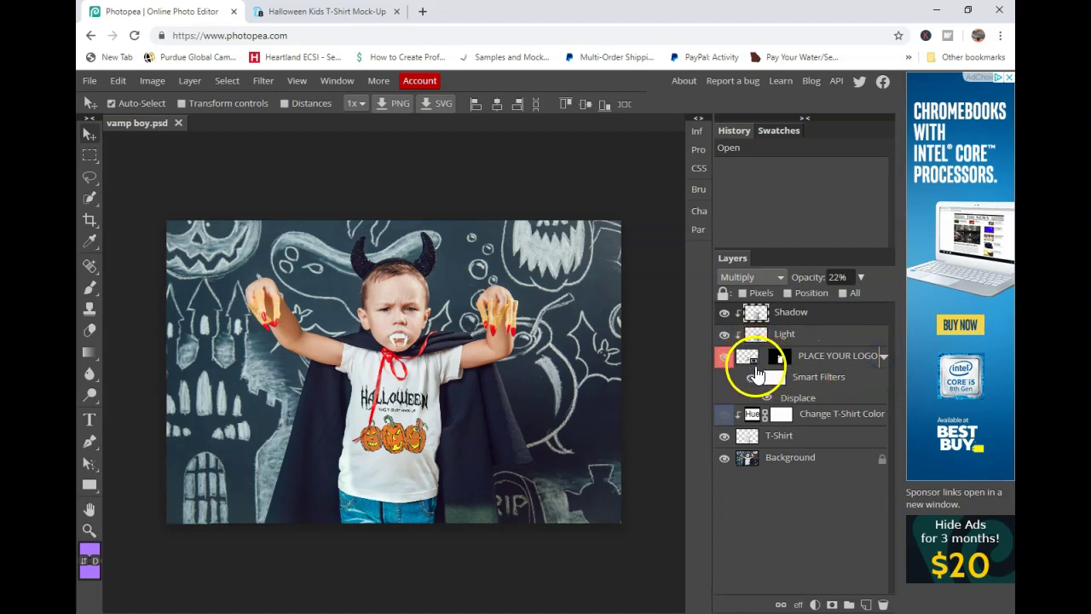
left_click(884, 356)
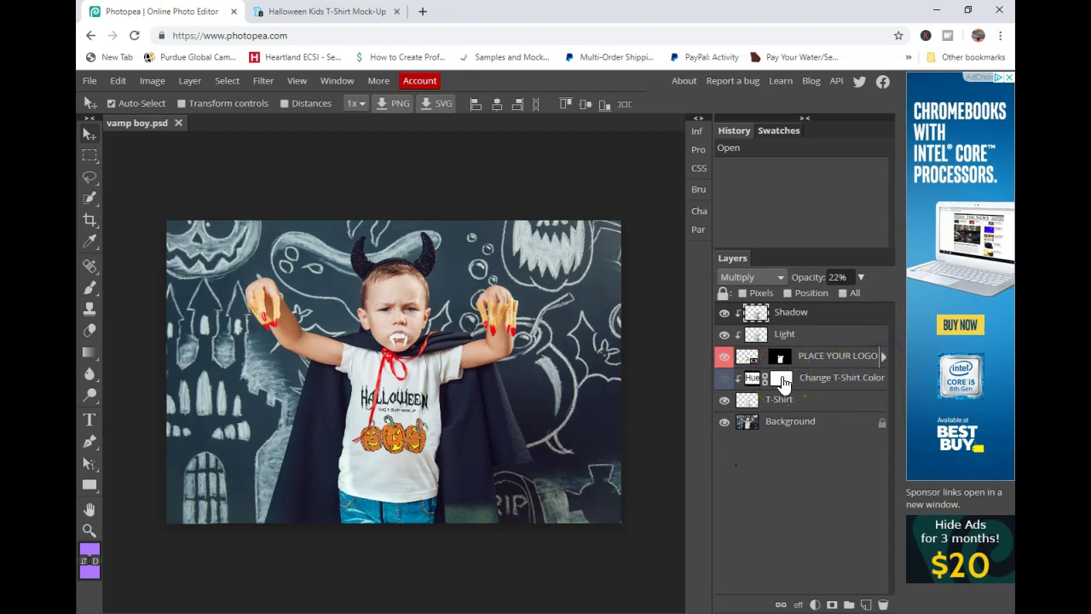
Step: Add a black Color Overlay layer style to the Change T-Shirt Color layer
double_click(743, 376)
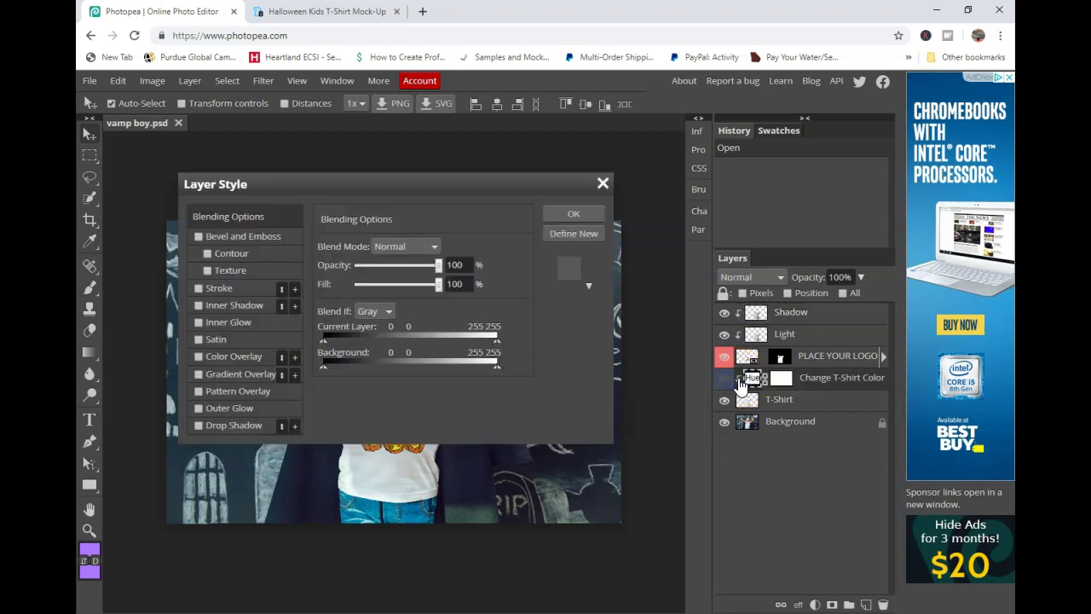
left_click(231, 359)
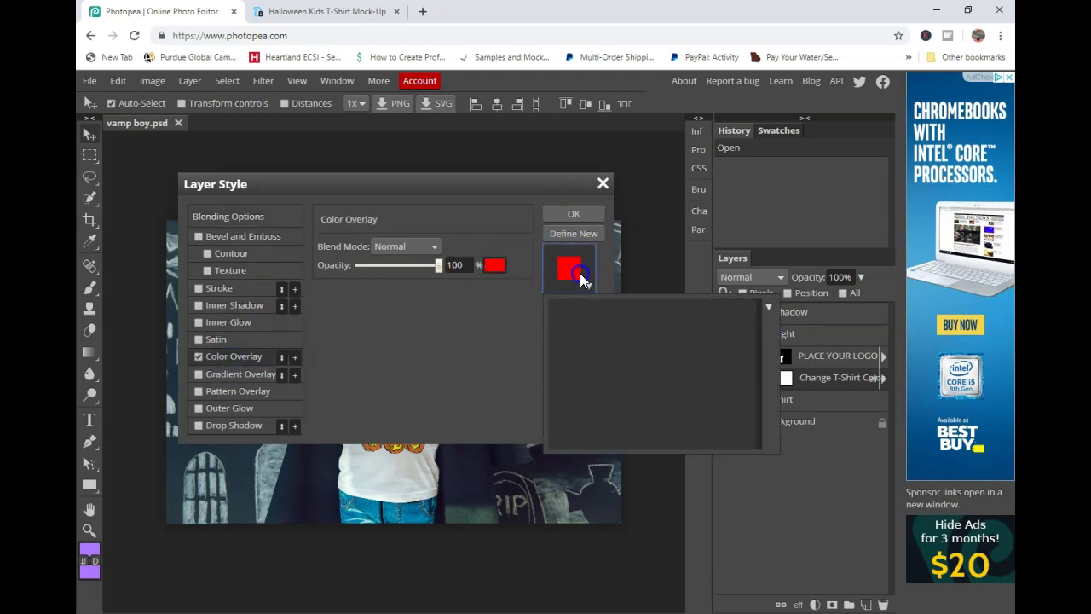
left_click(495, 264)
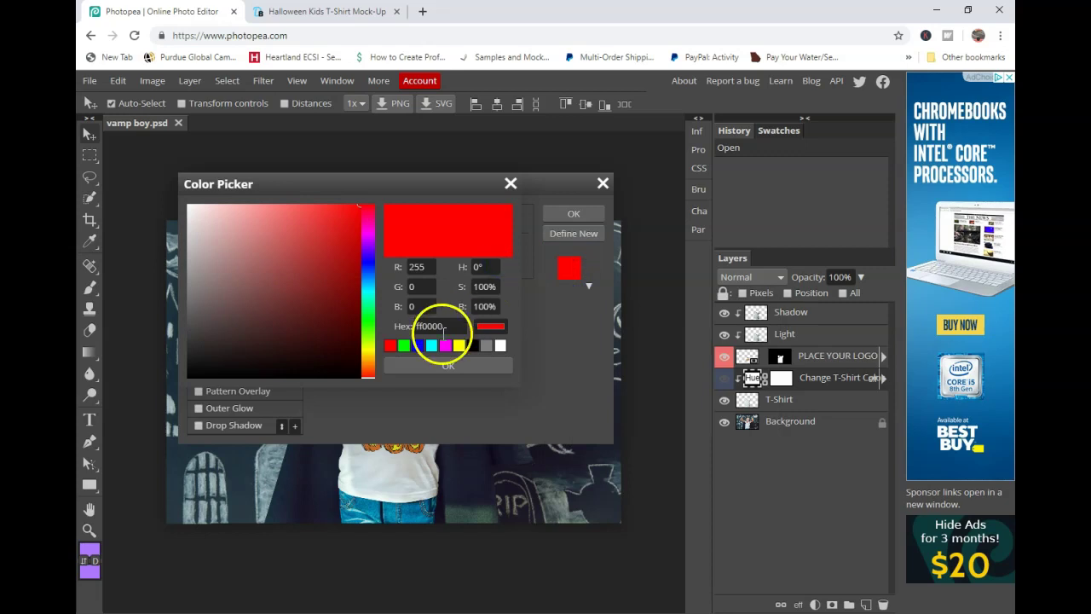
left_click(472, 345)
left_click(468, 365)
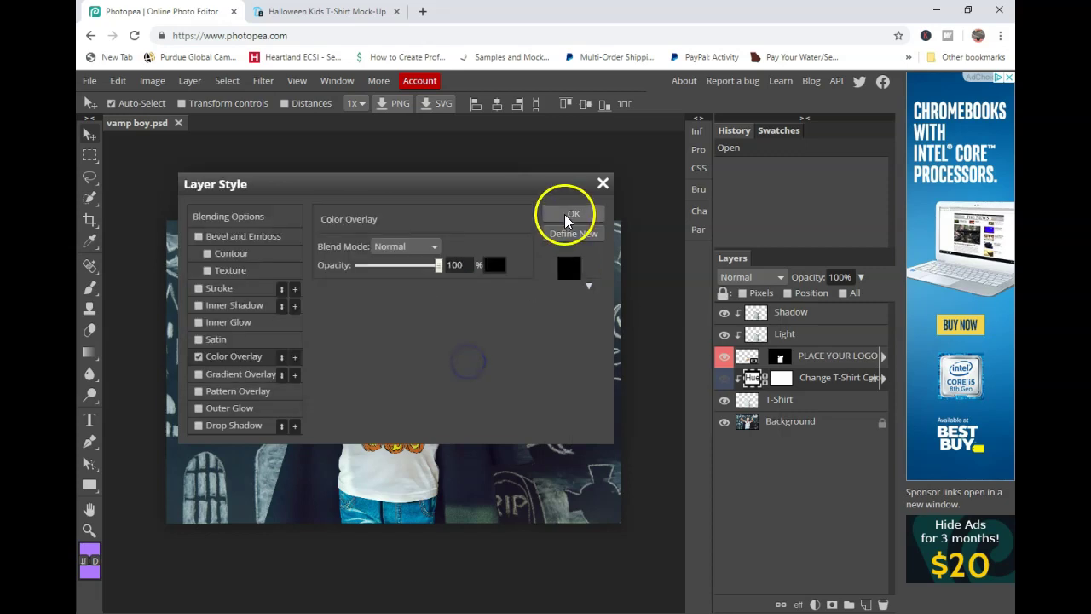
left_click(568, 217)
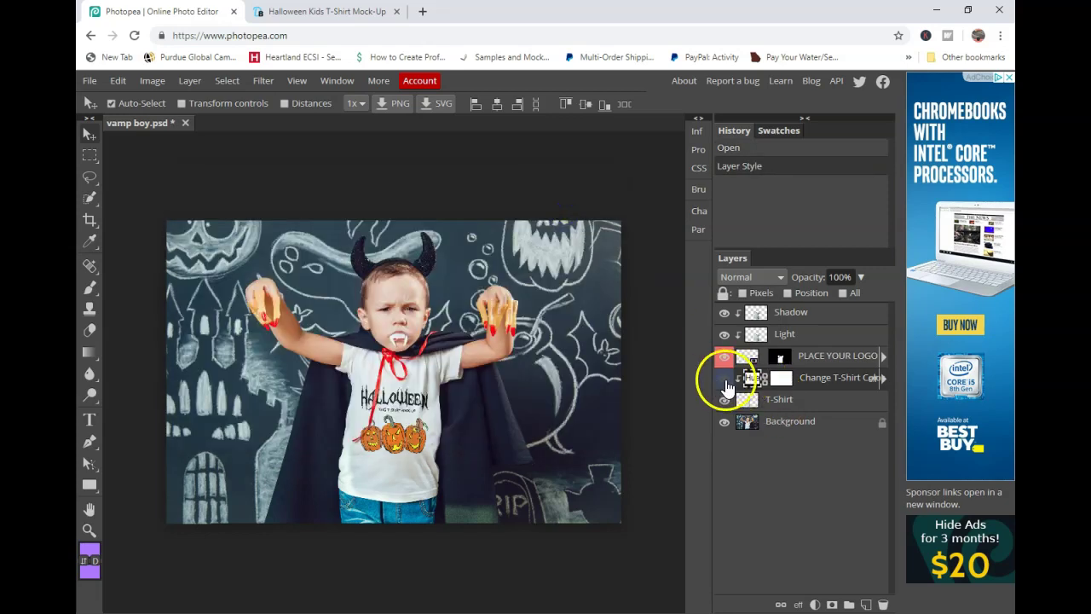
Step: Show the Change T-Shirt Color layer at 72% opacity, trying Dissolve before returning to Normal
left_click(727, 384)
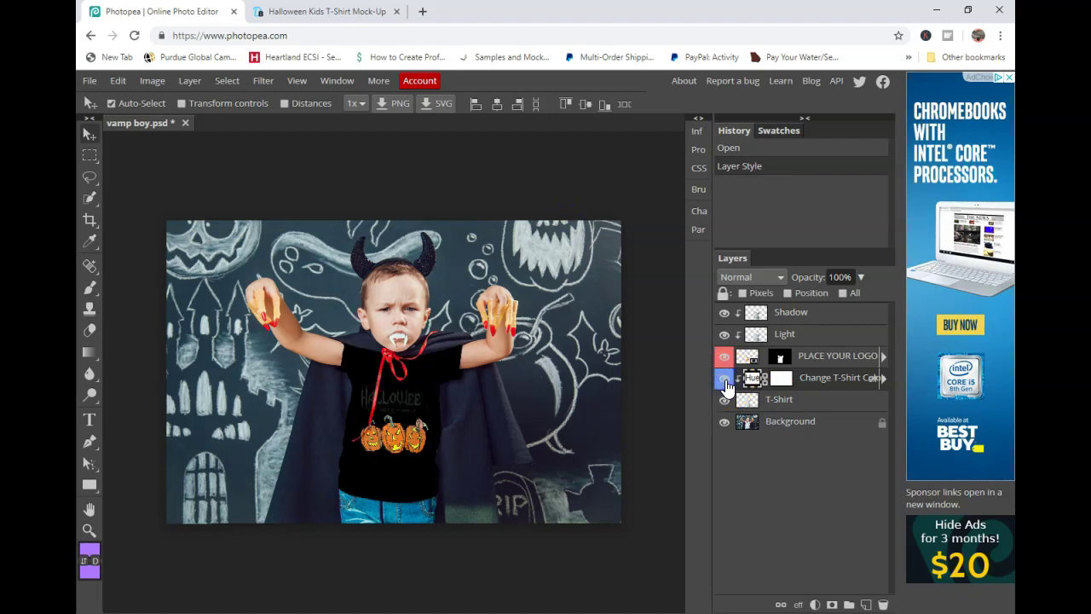
double_click(745, 379)
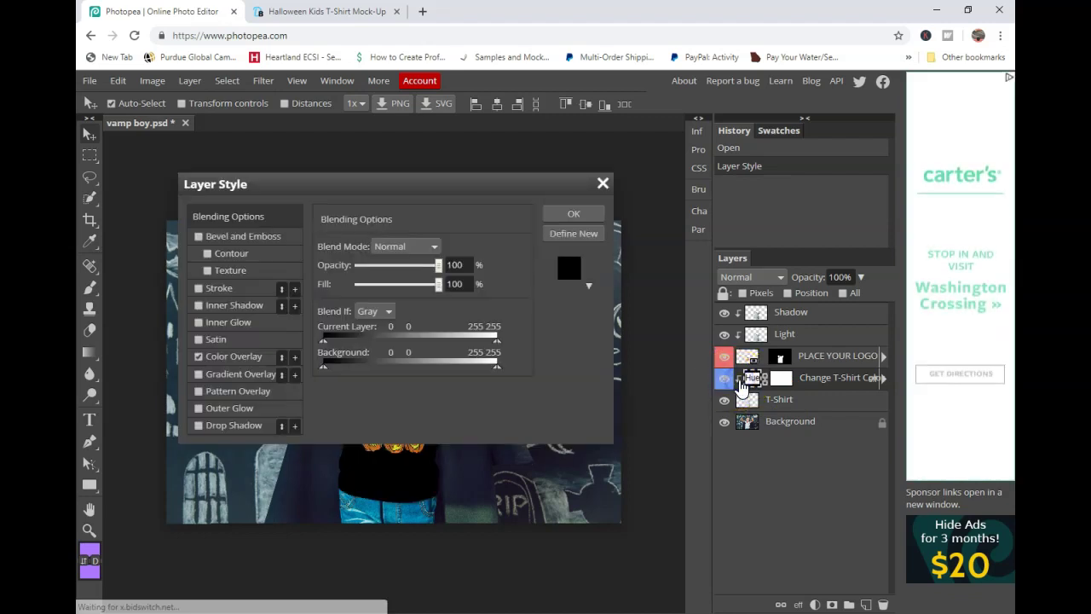
left_click_drag(435, 189, 769, 184)
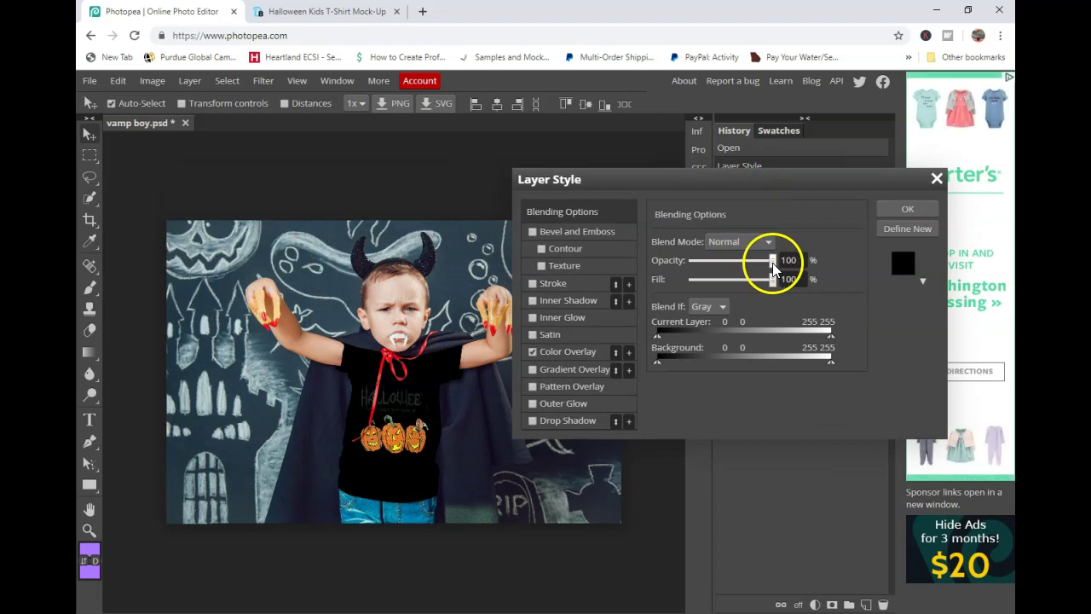
left_click_drag(734, 266, 735, 261)
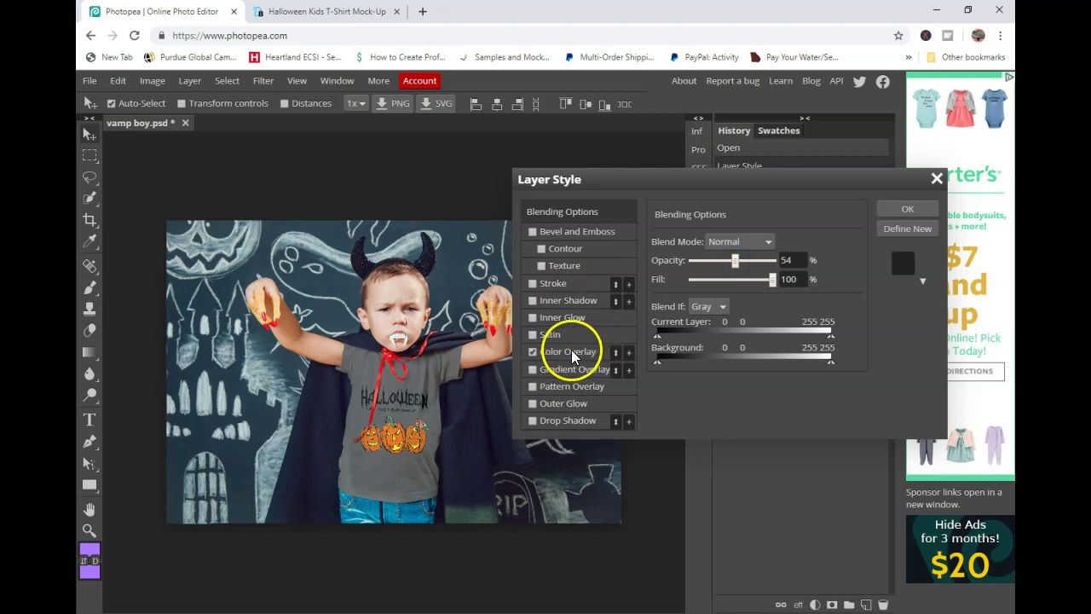
left_click(724, 242)
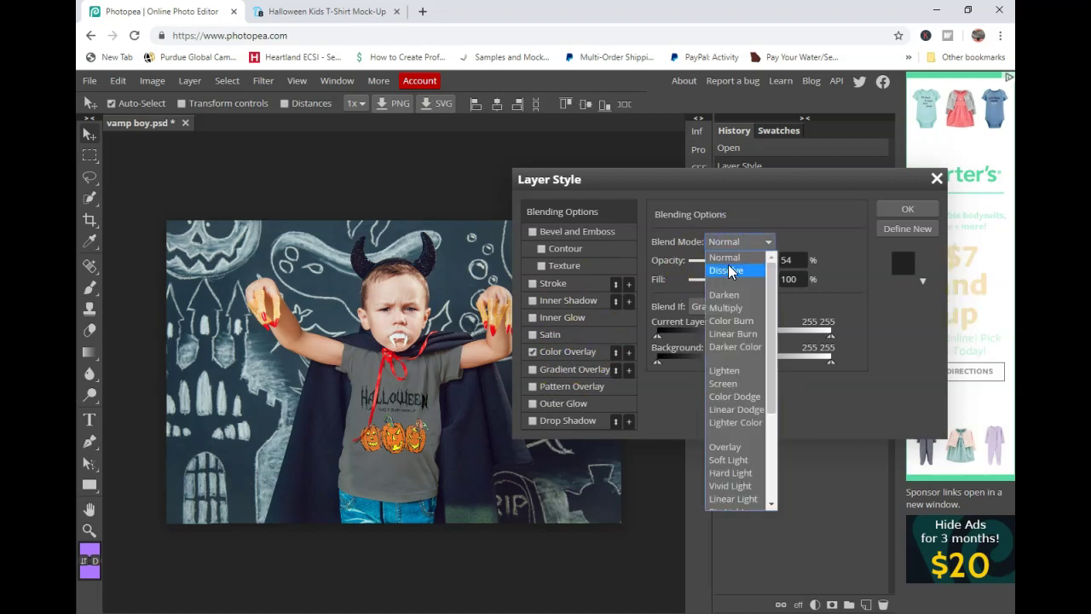
left_click(728, 270)
left_click(736, 271)
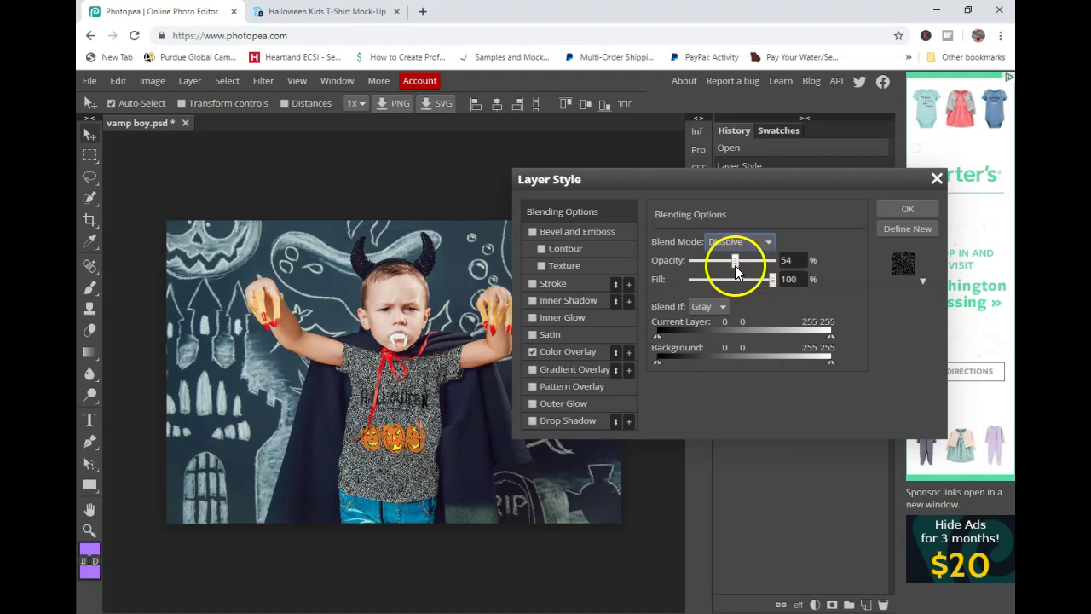
left_click_drag(735, 261, 749, 263)
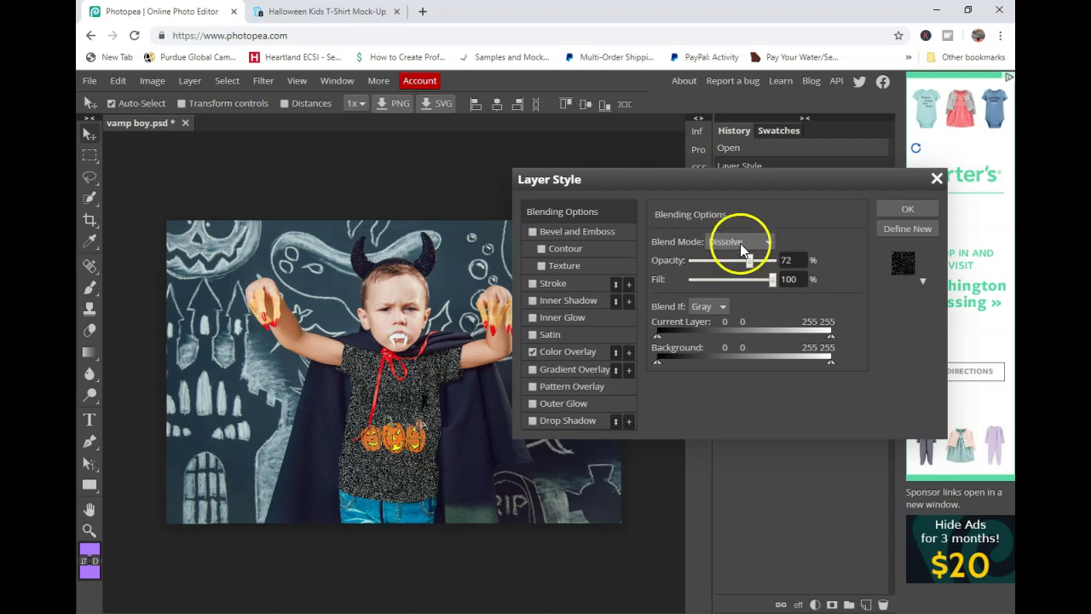
left_click(741, 250)
left_click(738, 254)
left_click(899, 203)
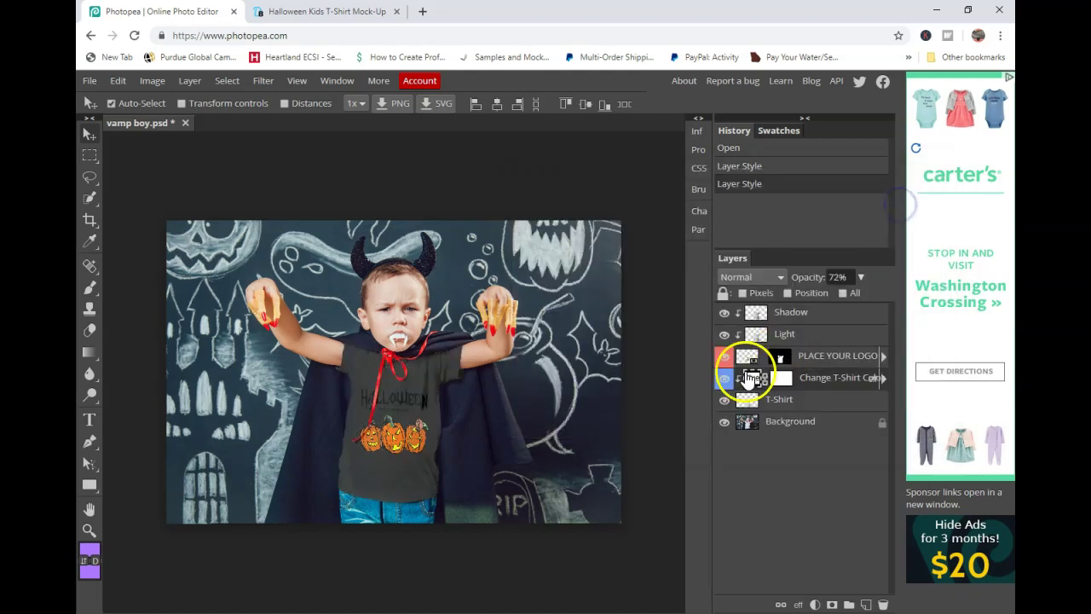
left_click(726, 378)
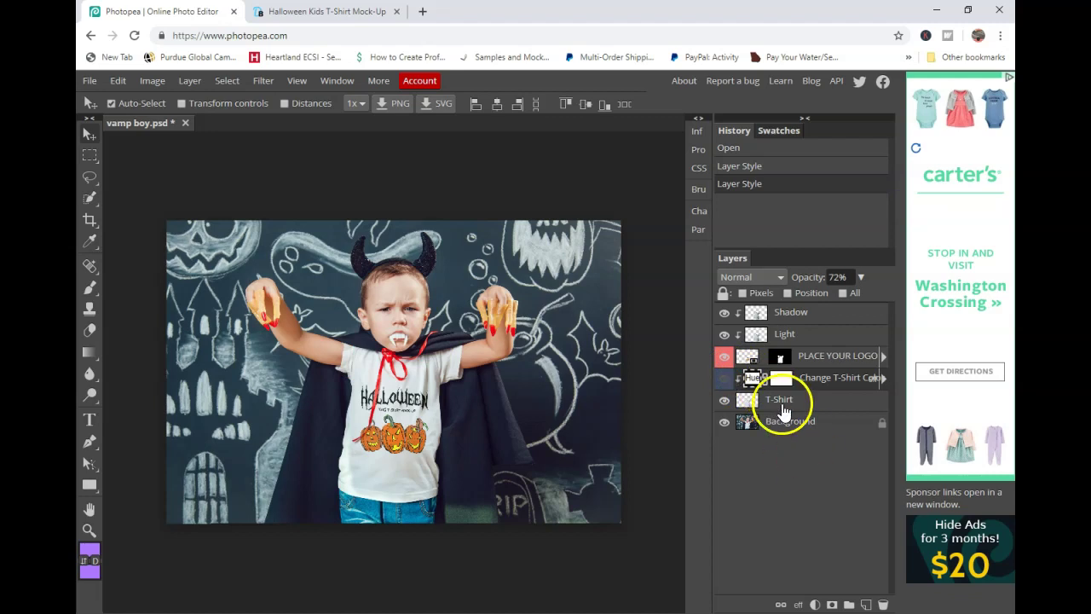
left_click(724, 401)
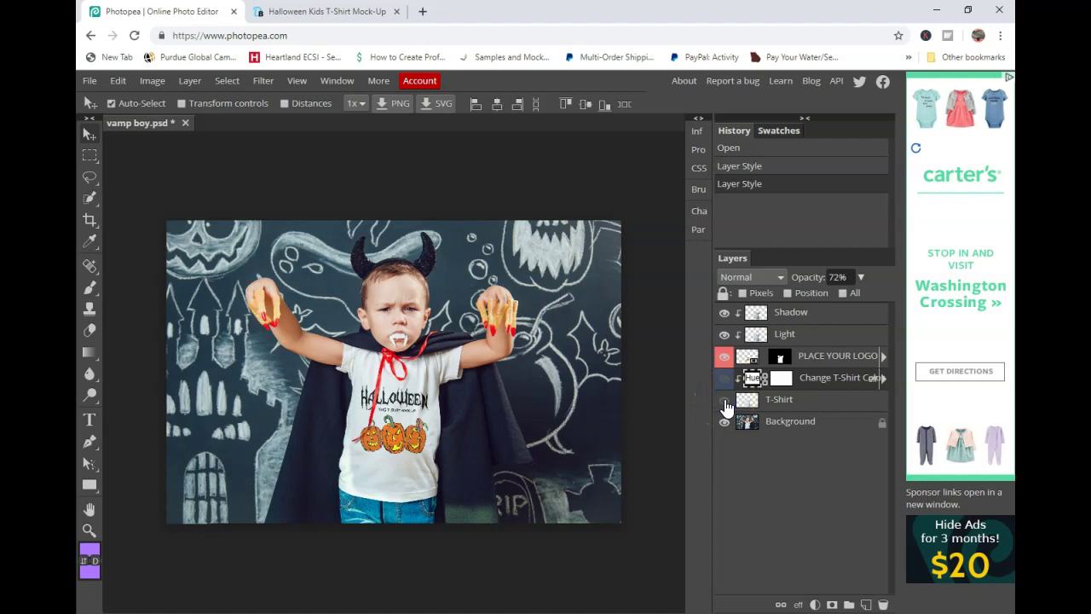
left_click(724, 400)
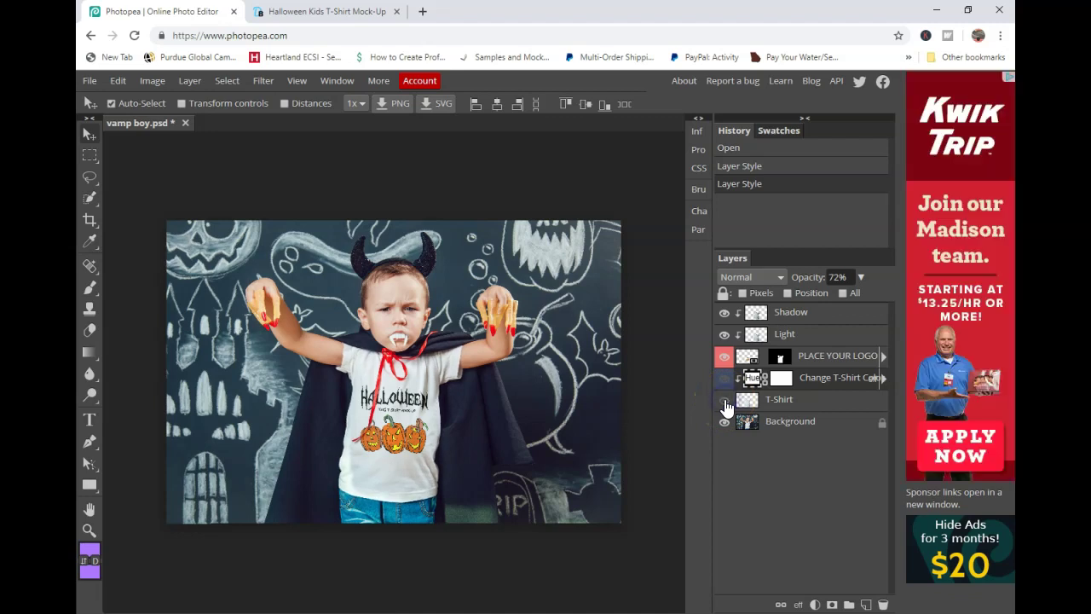
left_click(359, 339)
left_click(724, 404)
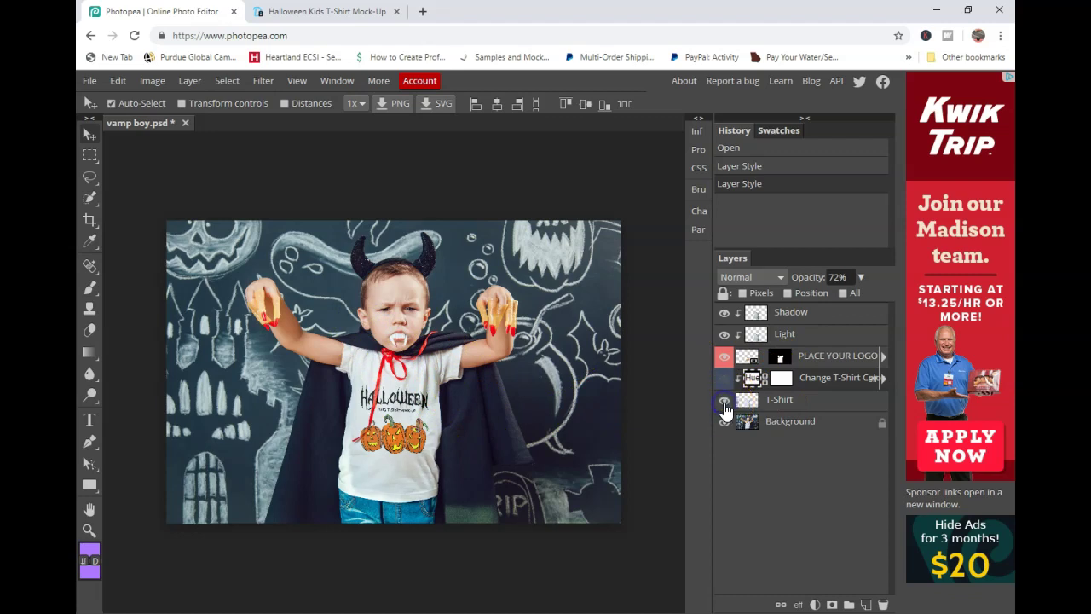
left_click(723, 404)
left_click(724, 405)
left_click(724, 422)
left_click(724, 423)
left_click(724, 423)
left_click(724, 423)
left_click(724, 423)
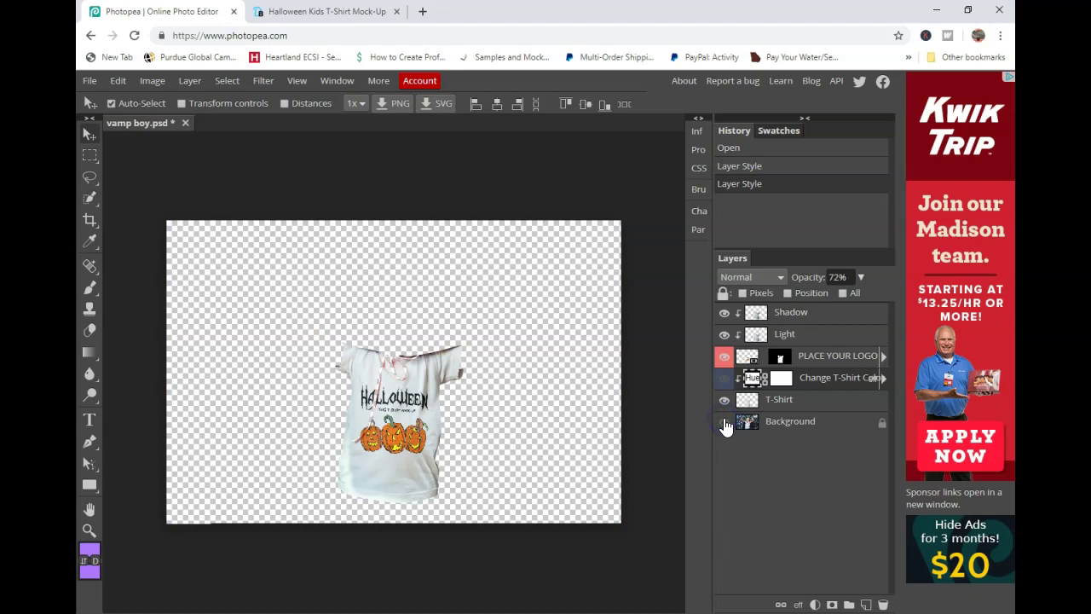
left_click(724, 422)
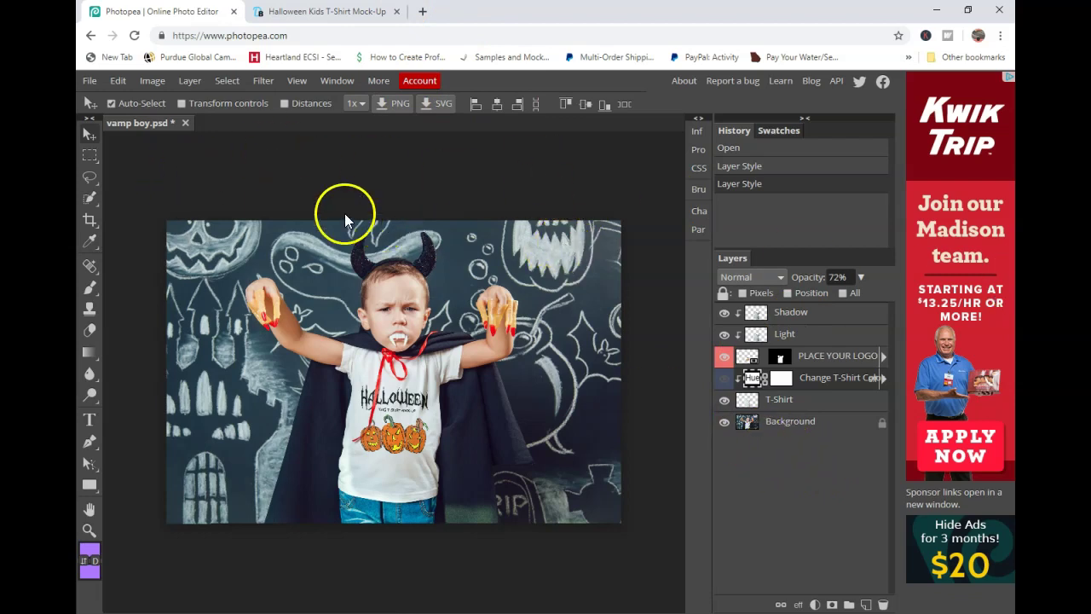
Step: Open 'shooting star svg icon watermark' from Business > Digital Files > 00Rebranding > New mockups SSS
left_click(88, 80)
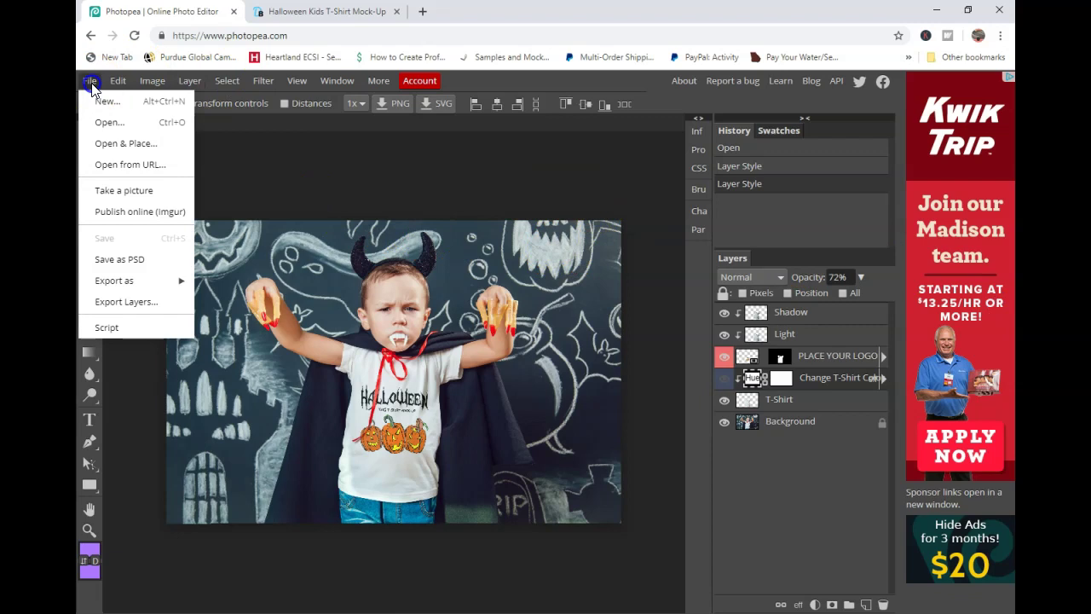
left_click(106, 123)
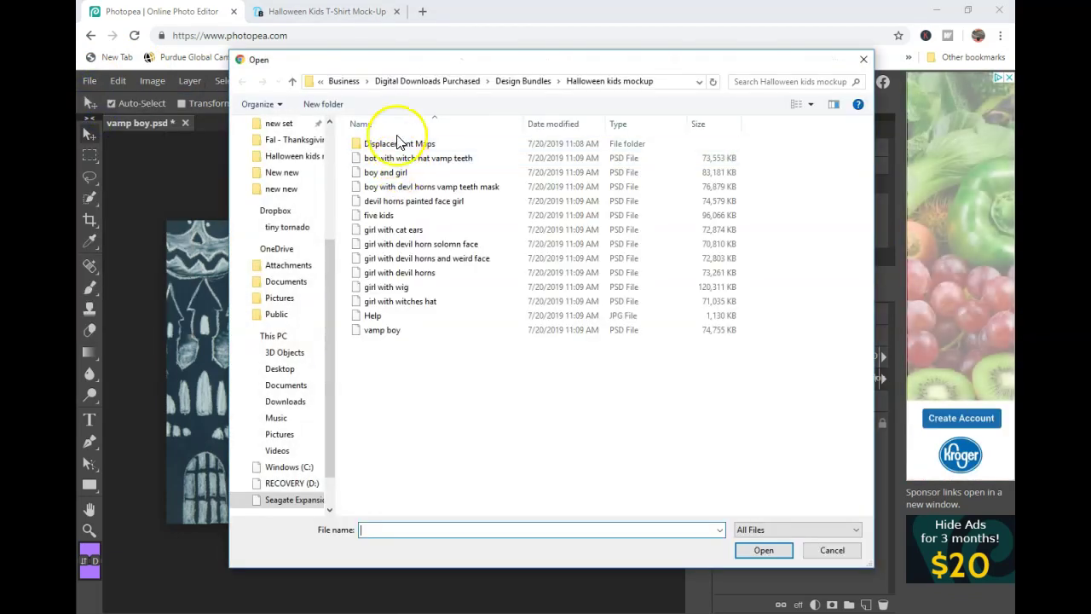
left_click(344, 82)
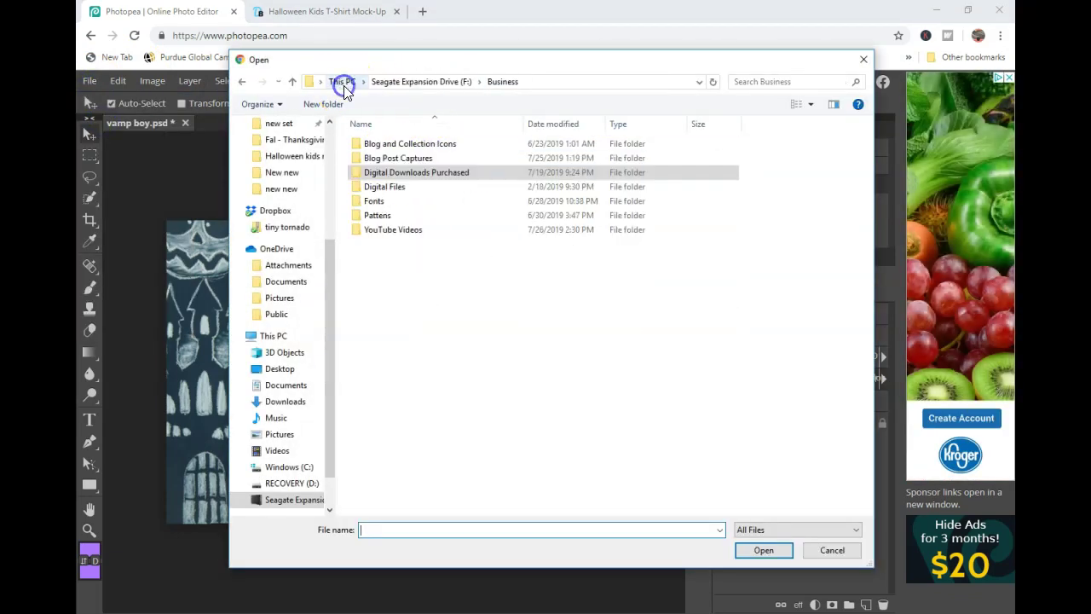
double_click(389, 185)
double_click(385, 144)
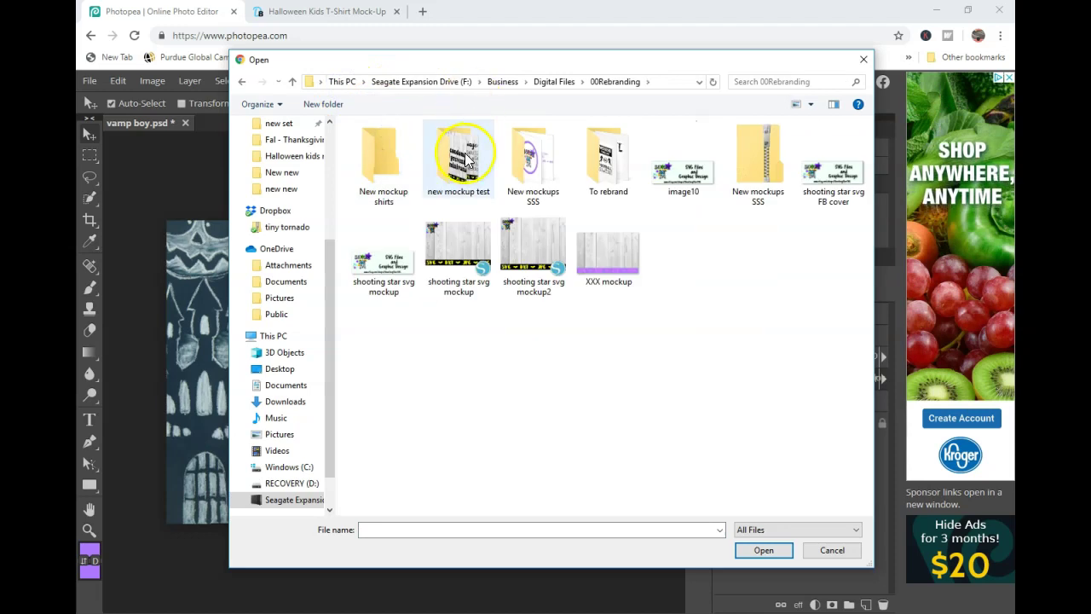
double_click(522, 158)
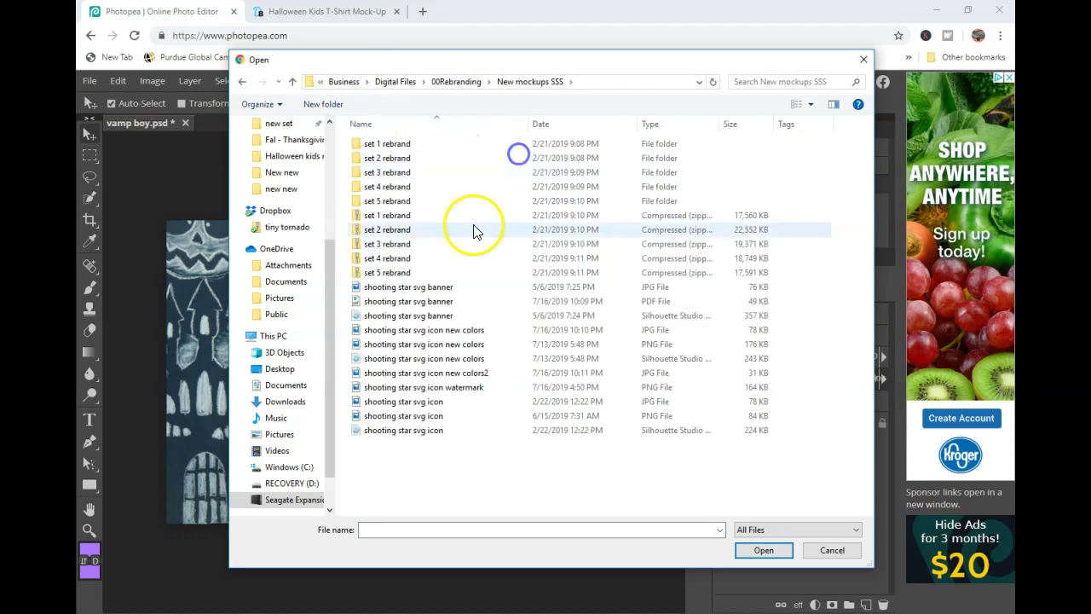
left_click(466, 387)
double_click(466, 387)
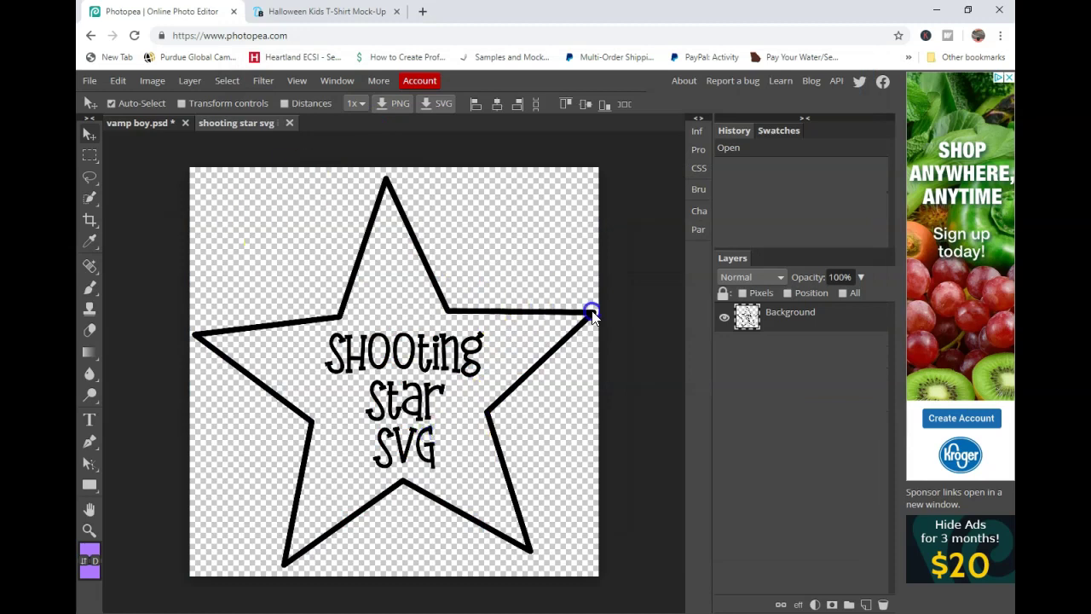
Step: Resize the shooting star image from 2400 to 1000 px wide at 300 DPI, then return to vamp boy.psd
left_click(134, 104)
left_click(157, 80)
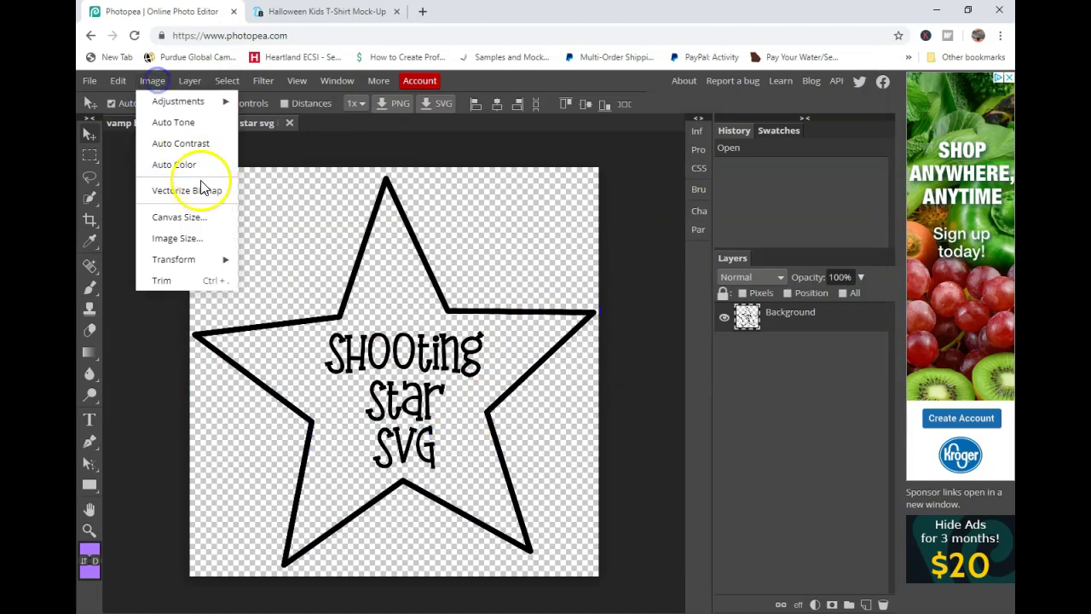
left_click(151, 78)
left_click(151, 78)
left_click(177, 239)
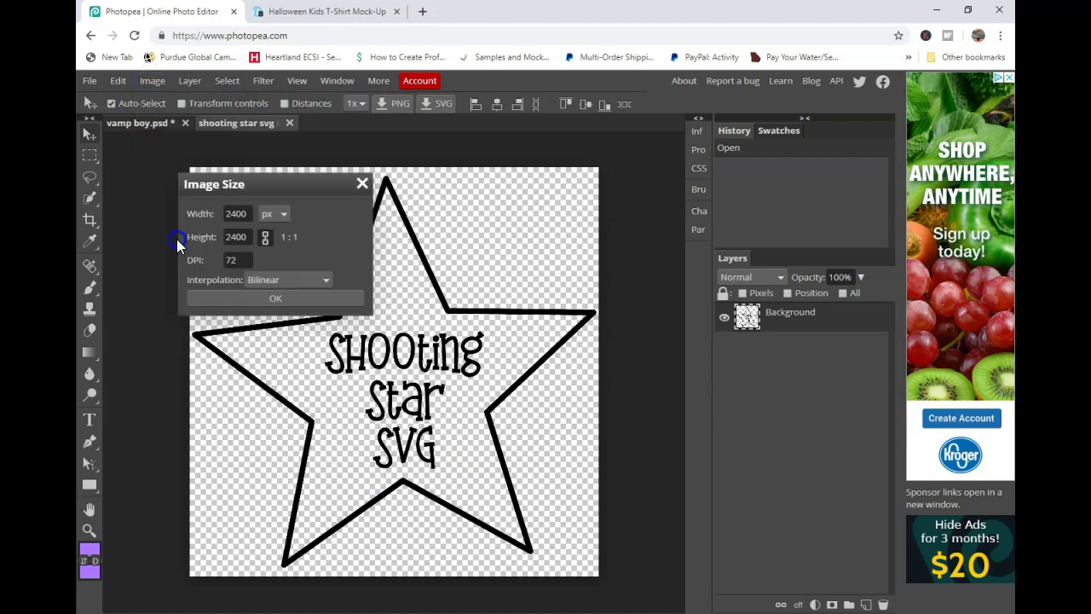
double_click(241, 215)
type("1000")
key("Tab")
left_click(228, 250)
double_click(229, 253)
type("300")
left_click(242, 296)
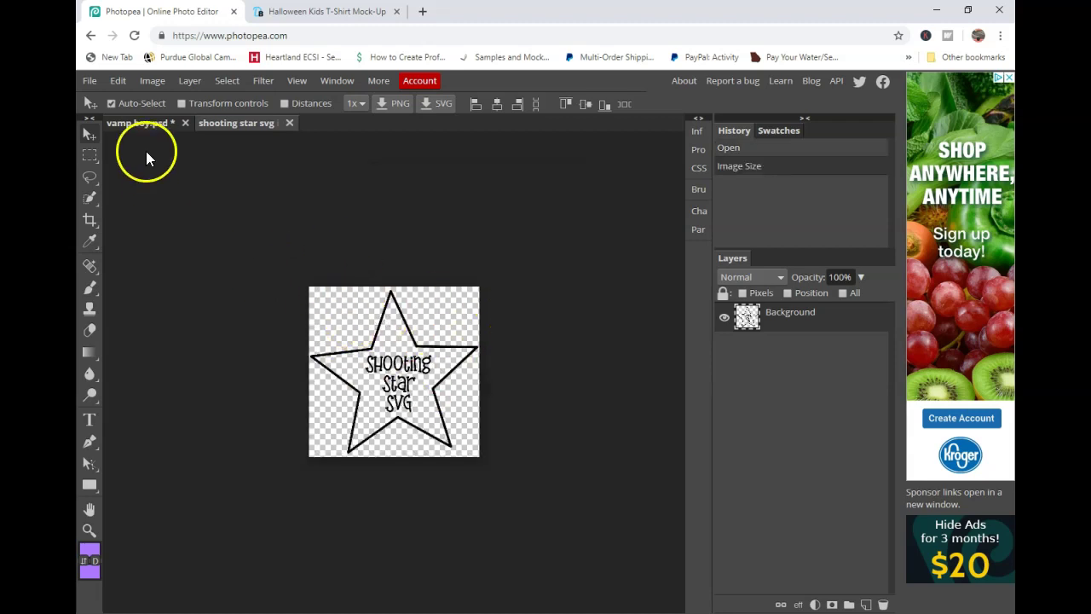
left_click(158, 128)
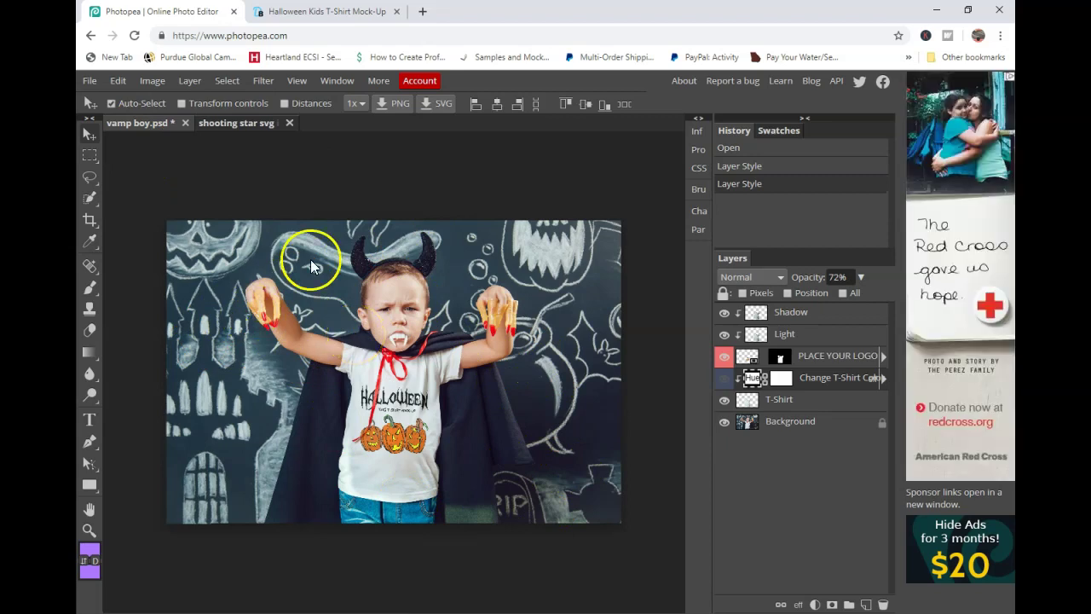
left_click(150, 80)
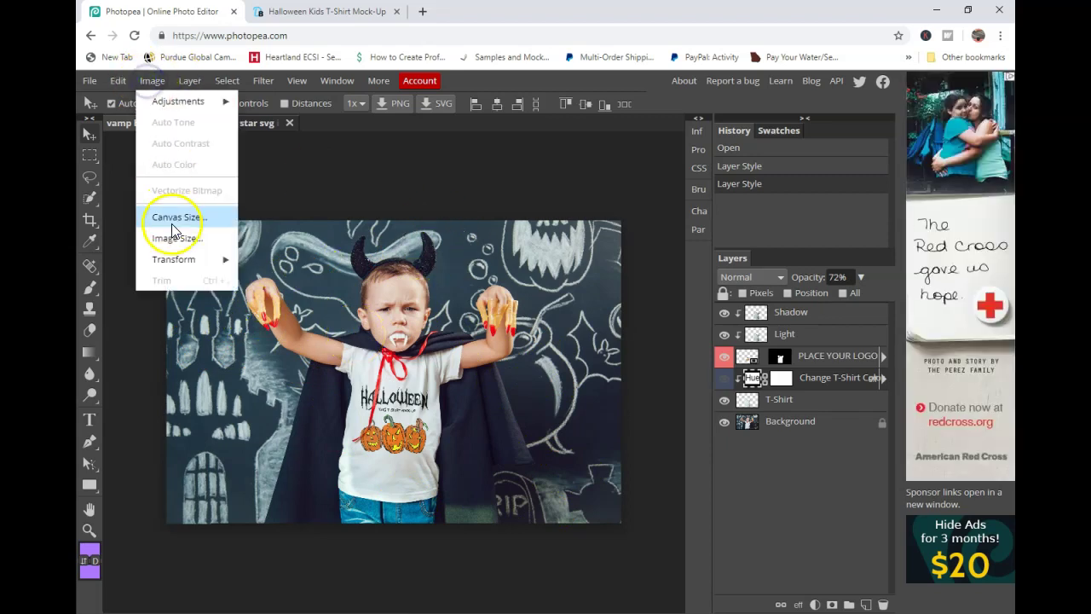
left_click(150, 80)
left_click(150, 80)
left_click(188, 215)
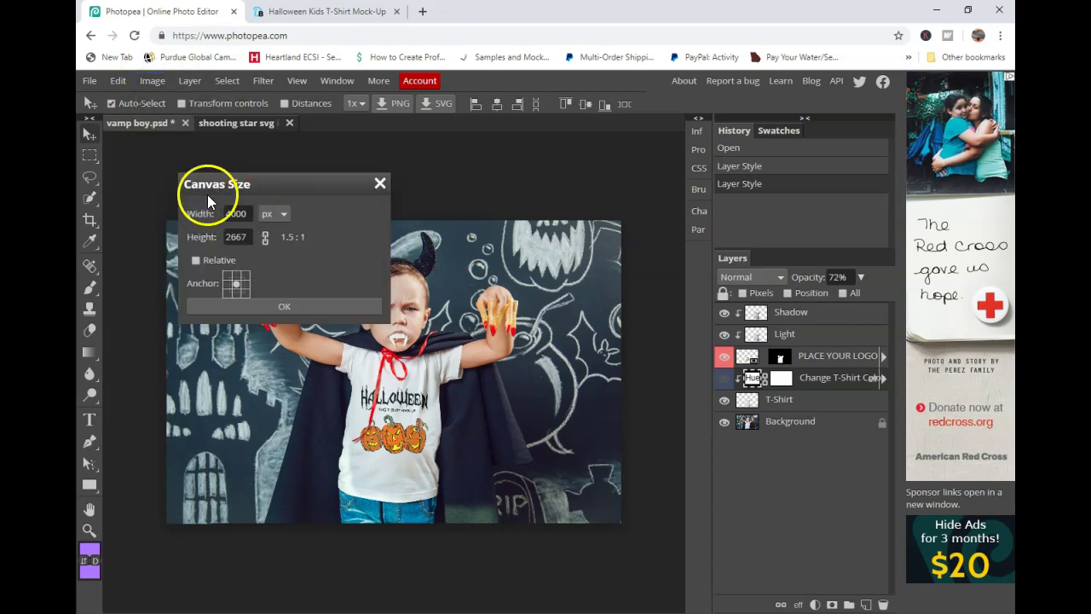
left_click(278, 214)
left_click(276, 260)
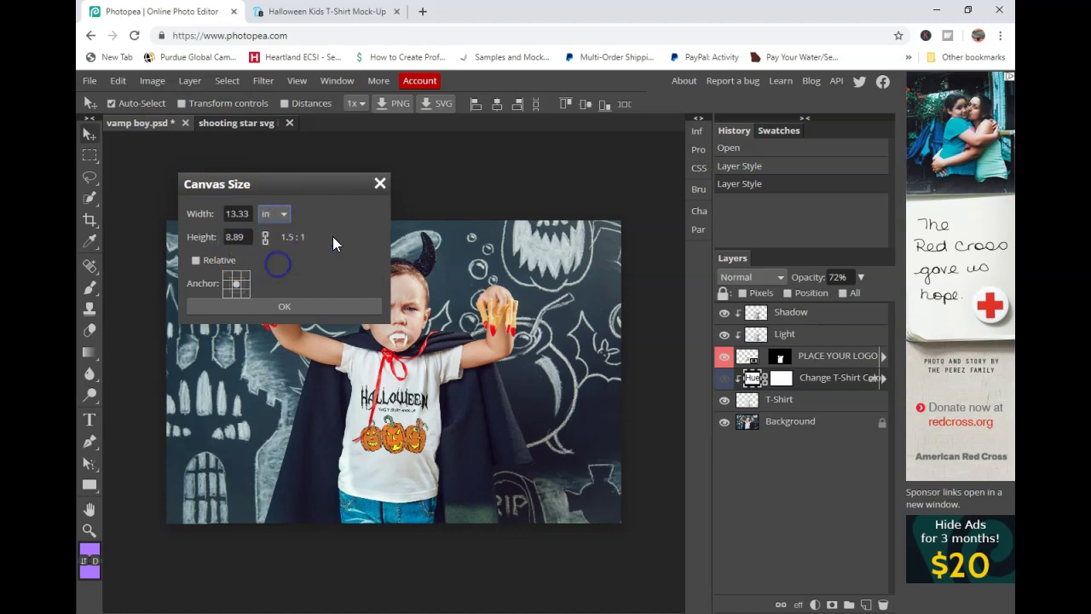
left_click(281, 217)
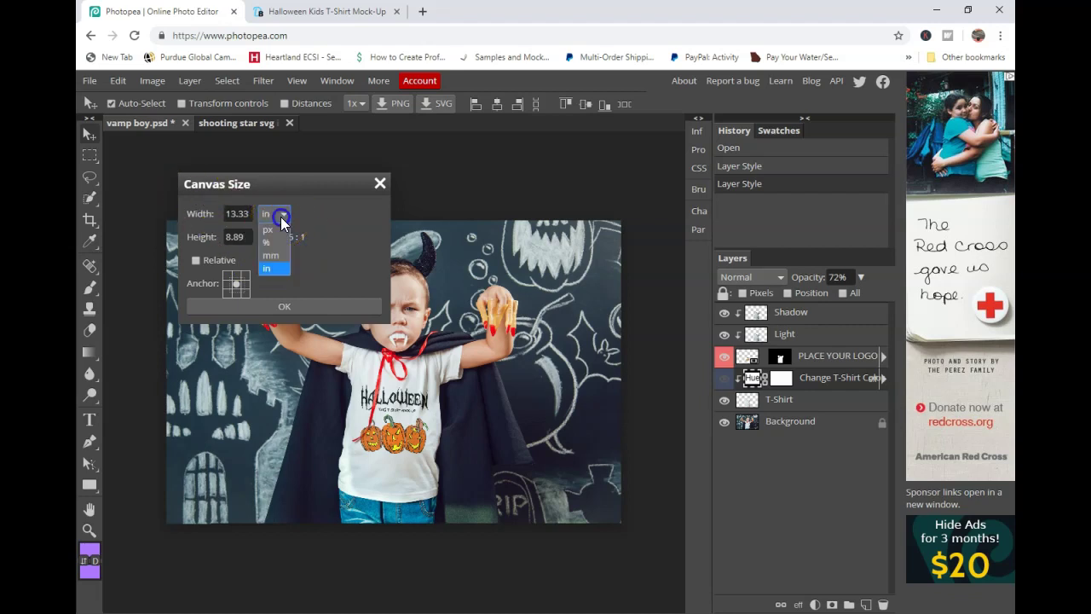
left_click(275, 217)
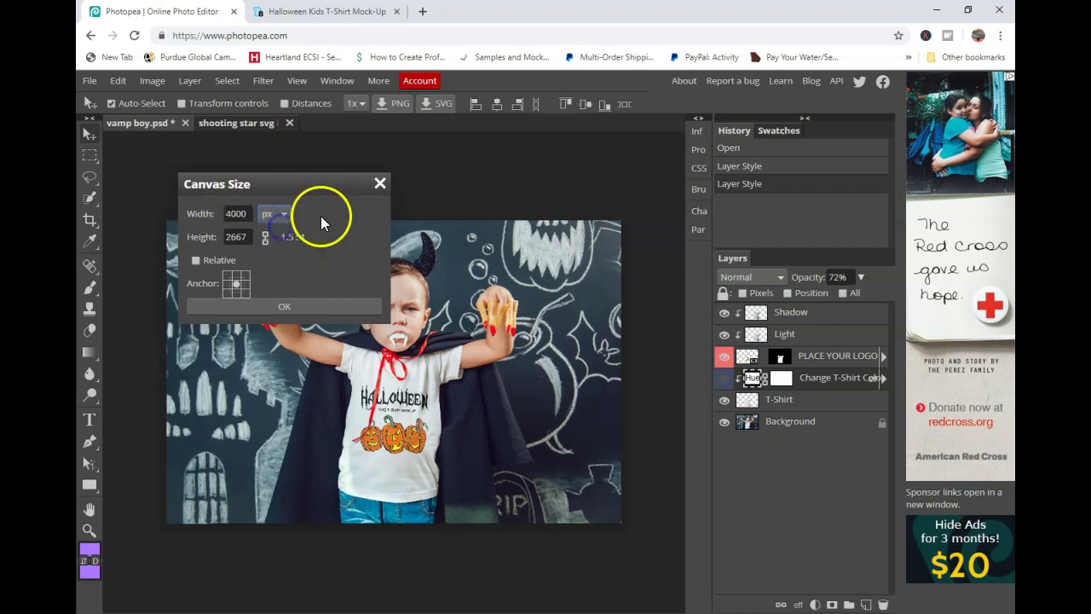
left_click(275, 308)
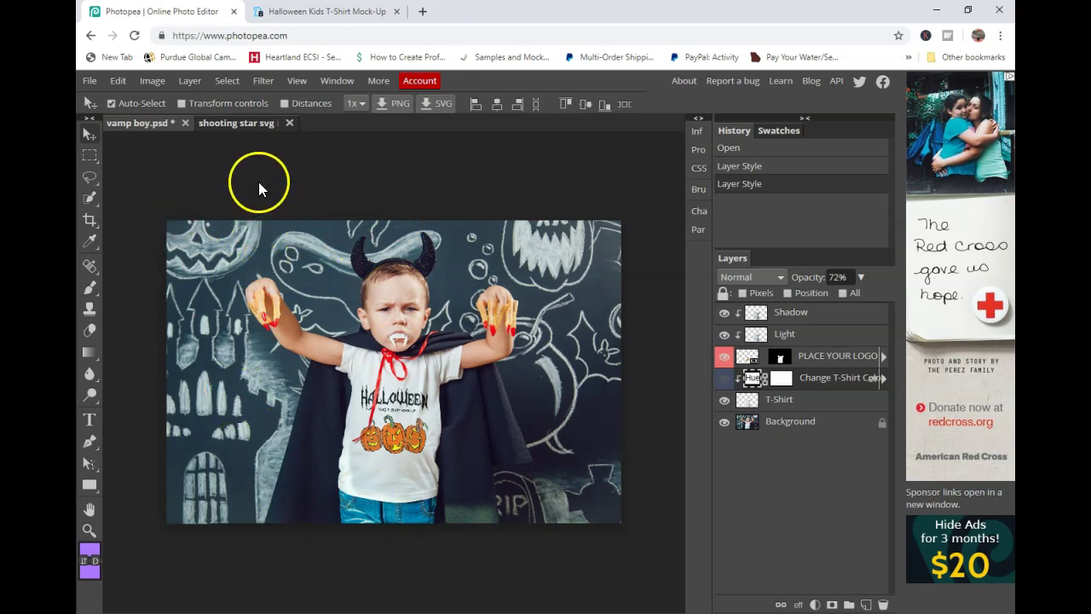
Step: Duplicate the shooting star's Background layer into vamp boy.psd
left_click(240, 124)
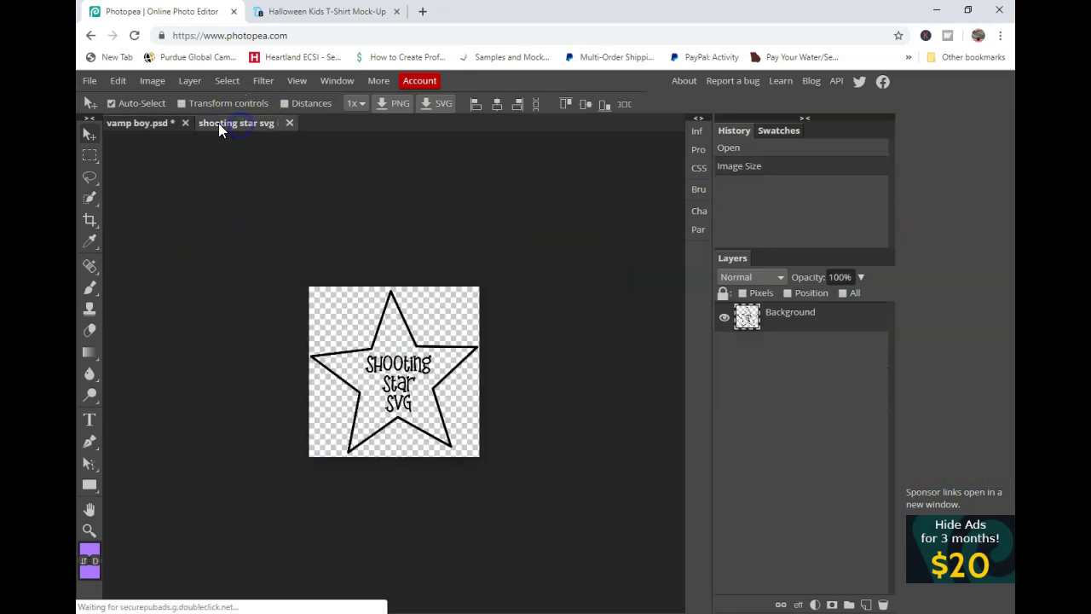
right_click(747, 320)
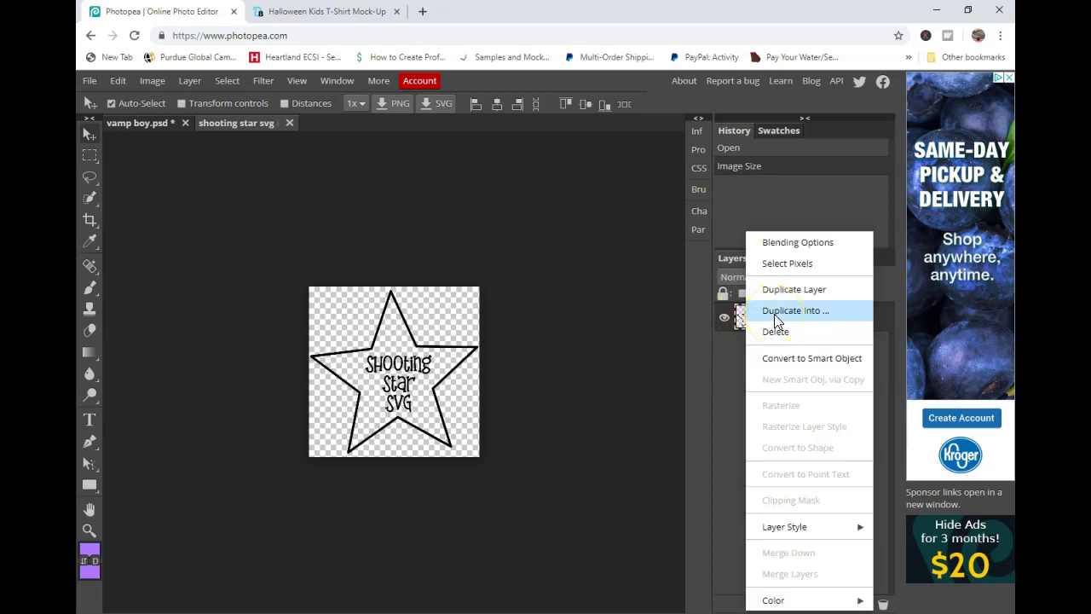
left_click(775, 314)
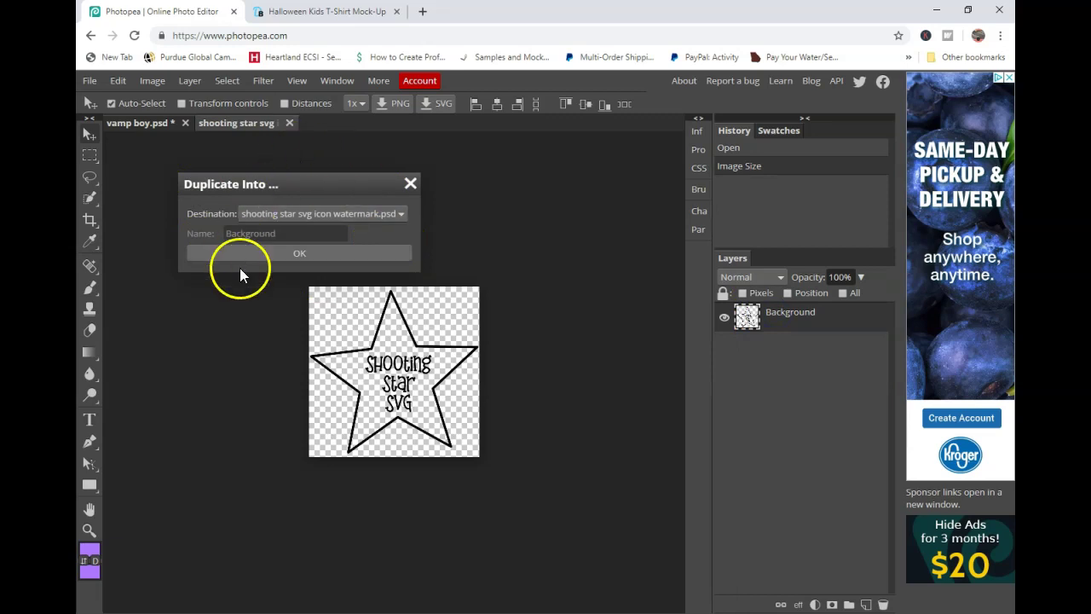
left_click(377, 211)
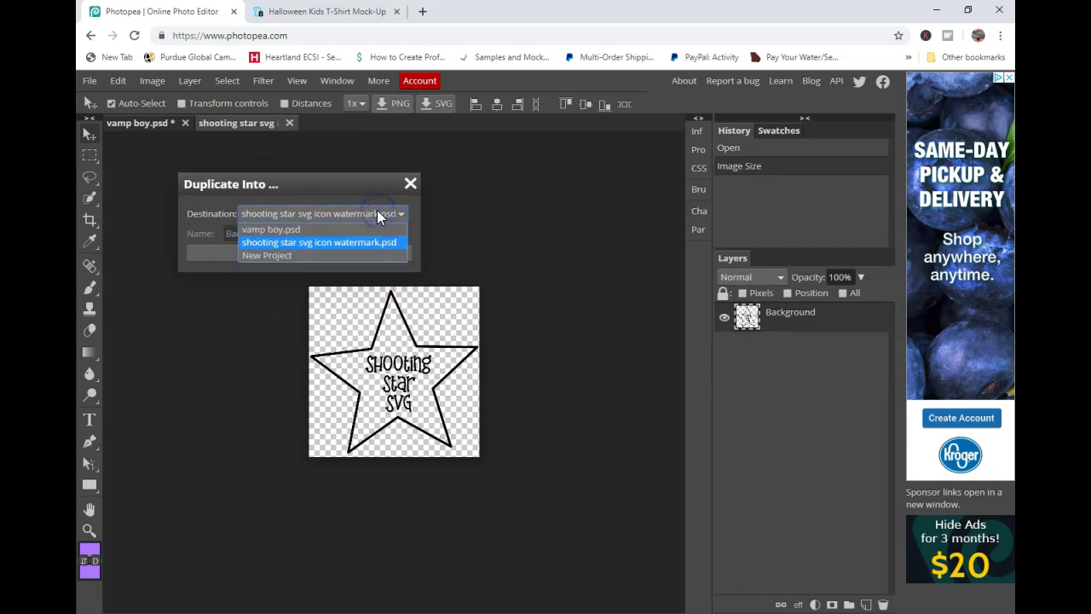
left_click(283, 230)
left_click(283, 256)
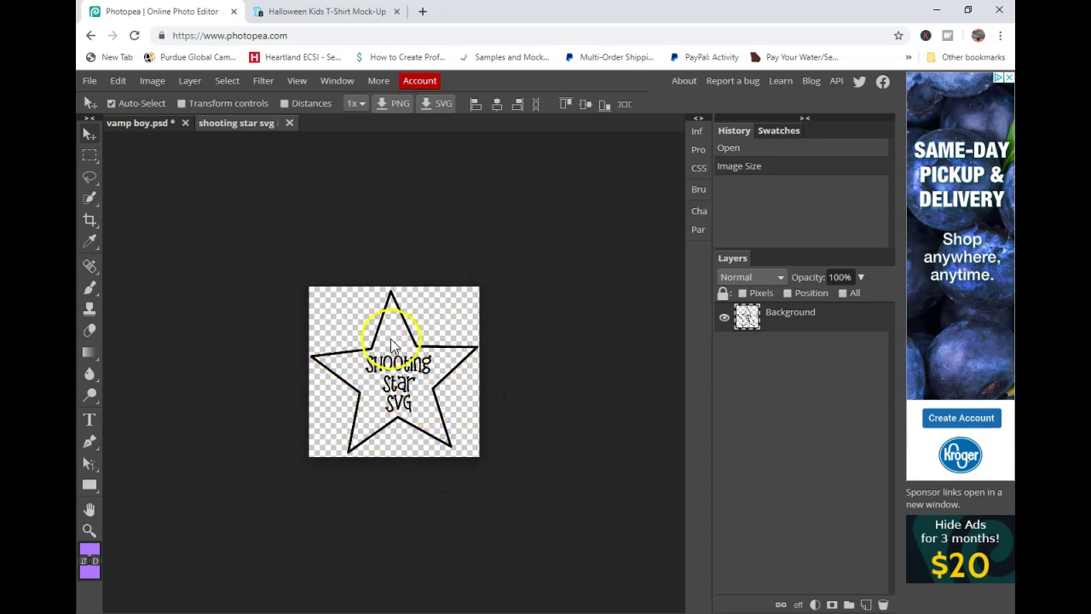
Step: Place the star near the bottom-right corner of the boy photo
left_click_drag(144, 124, 580, 455)
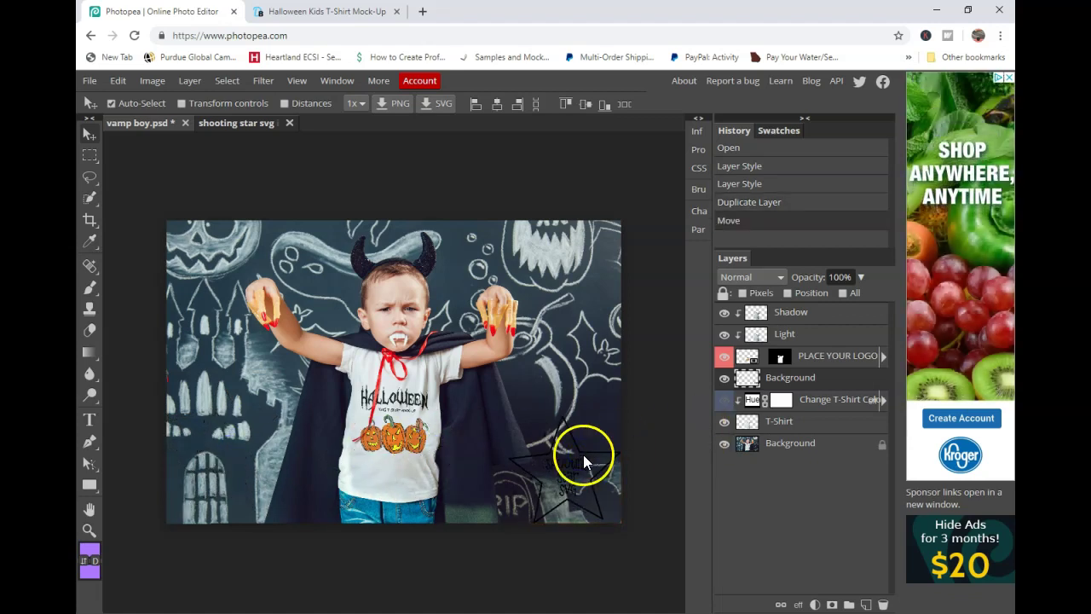
left_click(724, 378)
left_click(724, 379)
Step: Lower the star layer's opacity to 40% in Layer Style
double_click(747, 378)
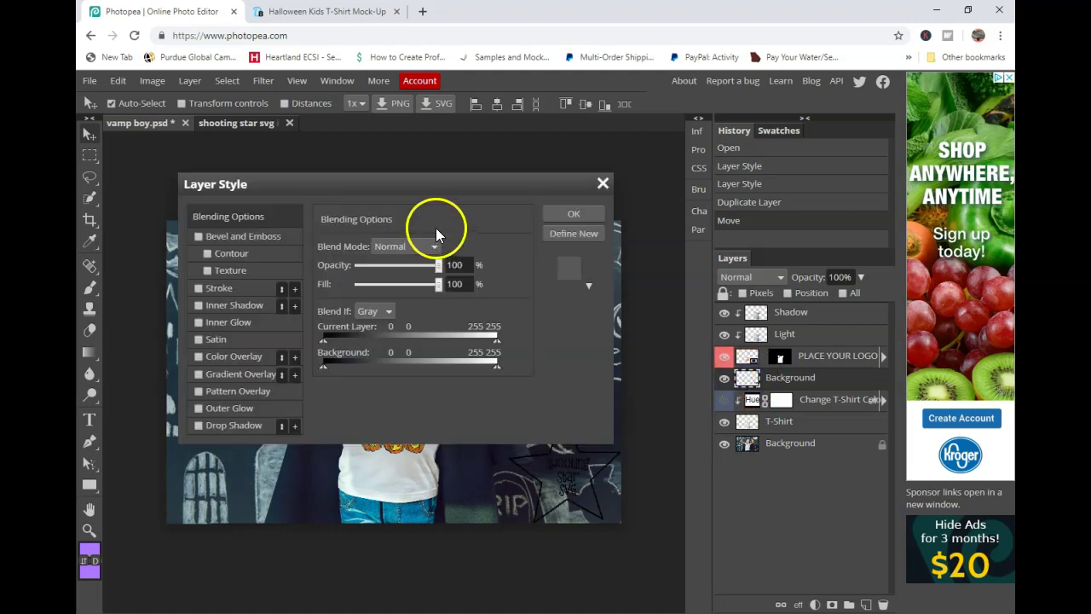
left_click_drag(415, 184, 685, 94)
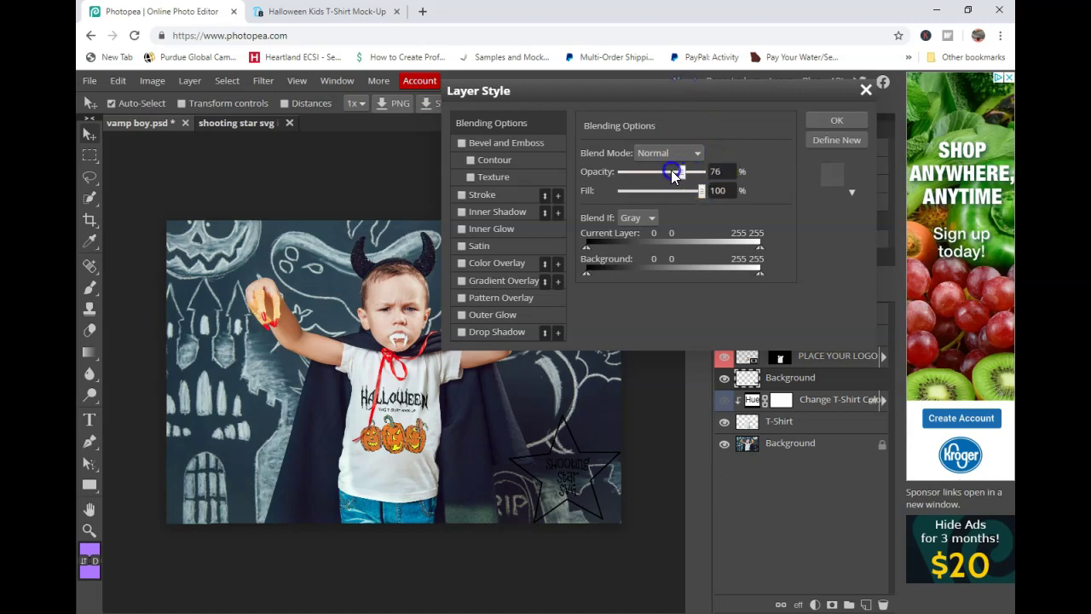
left_click_drag(655, 167, 654, 167)
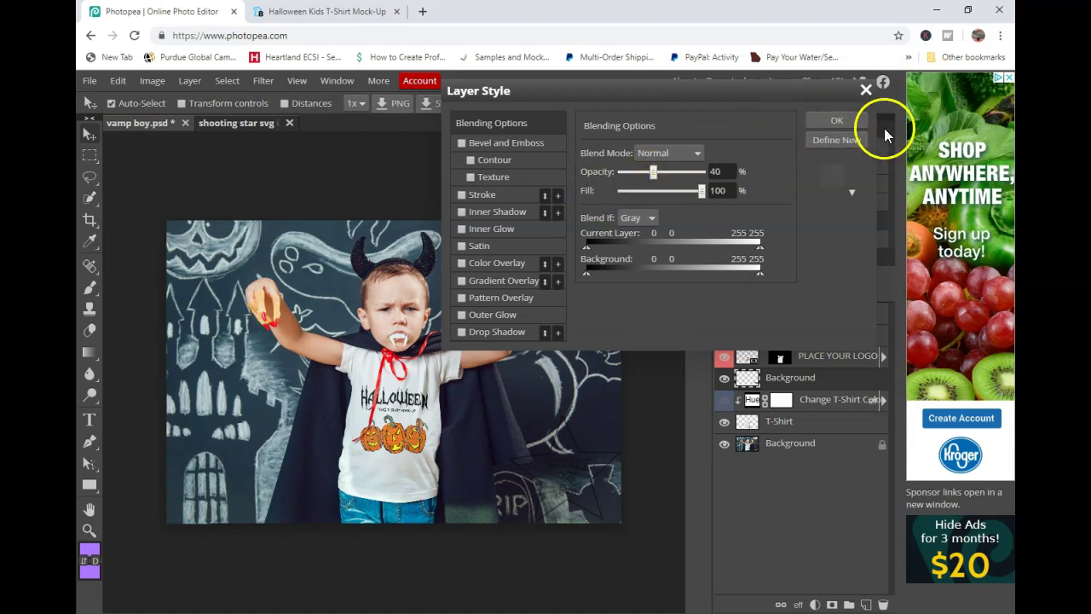
left_click(838, 120)
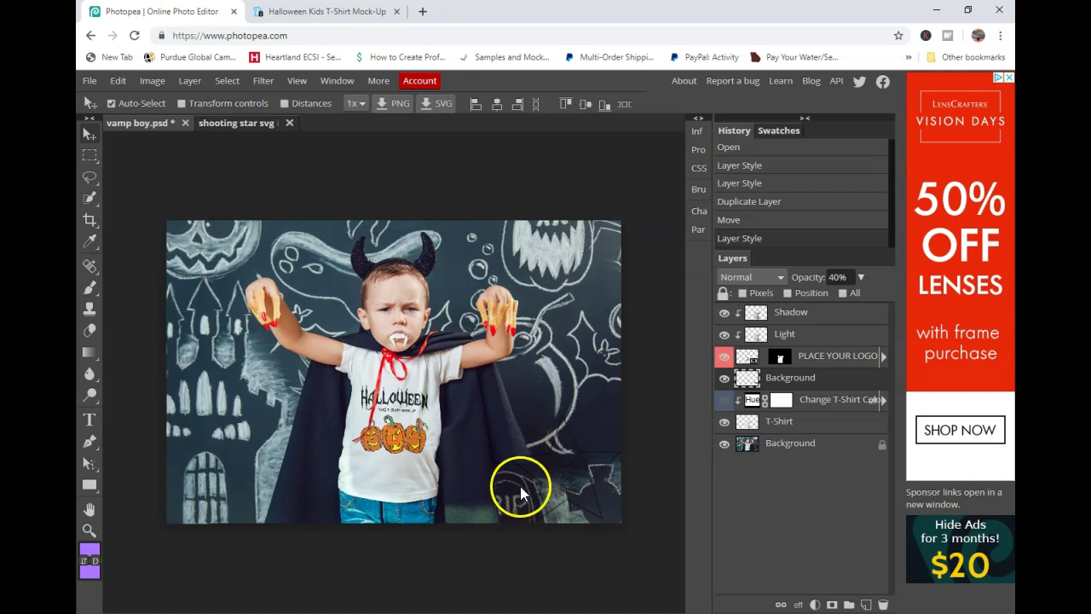
left_click(578, 473)
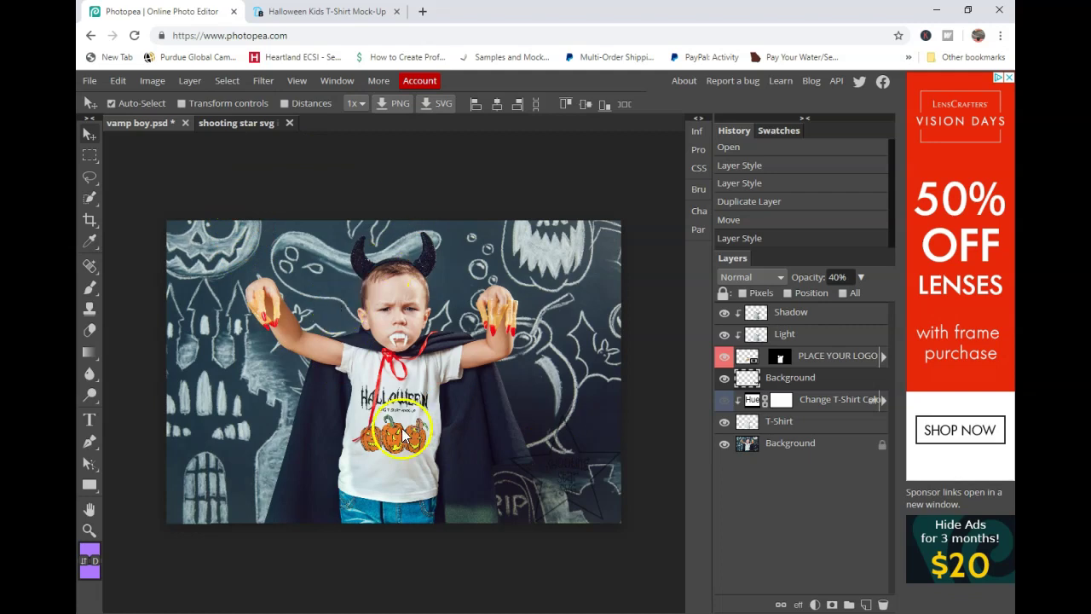
Step: Open the official candy inspector PNG from the 'new new' folder, sorted by type
left_click(90, 81)
left_click(103, 122)
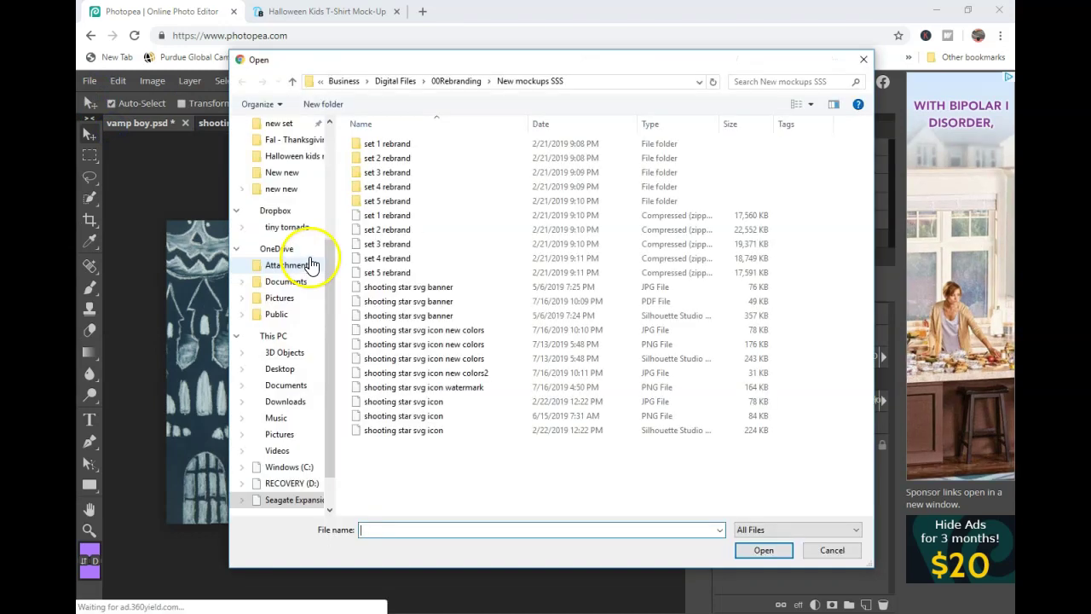
left_click(281, 188)
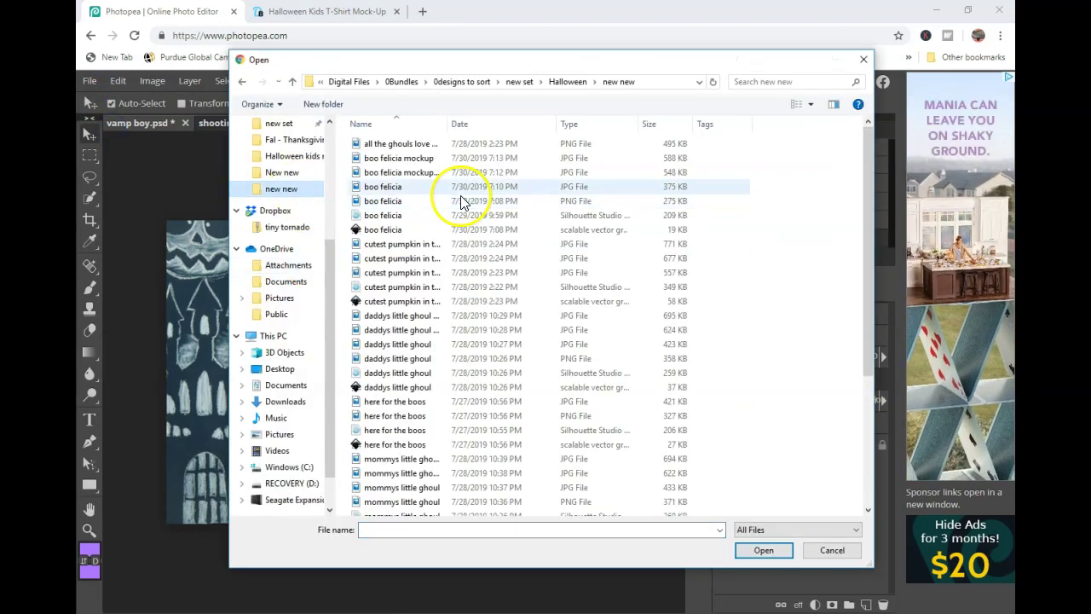
left_click(602, 125)
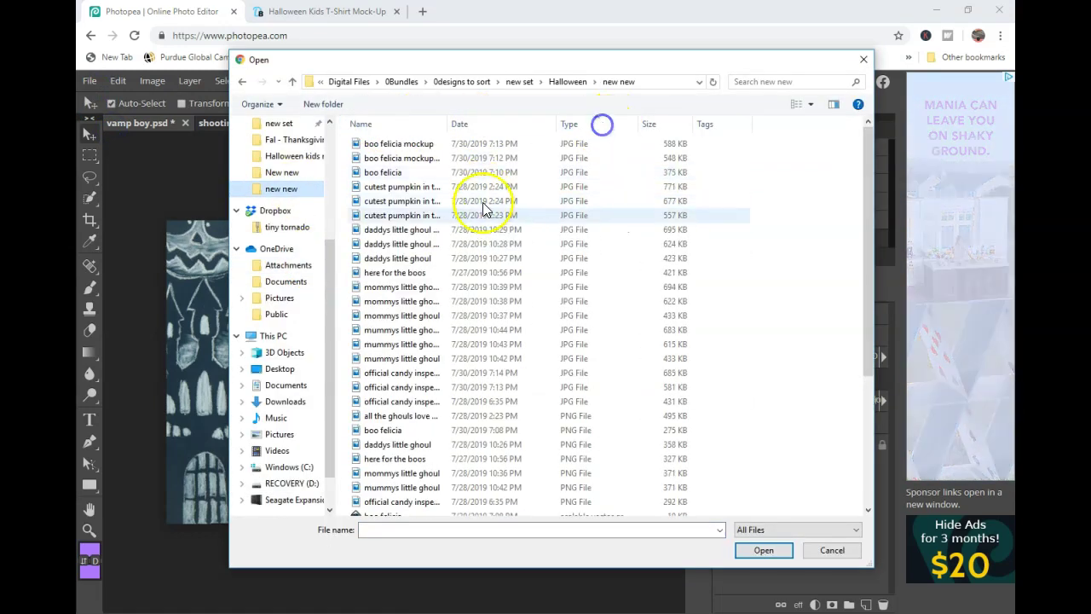
scroll(490, 217, "down", 4)
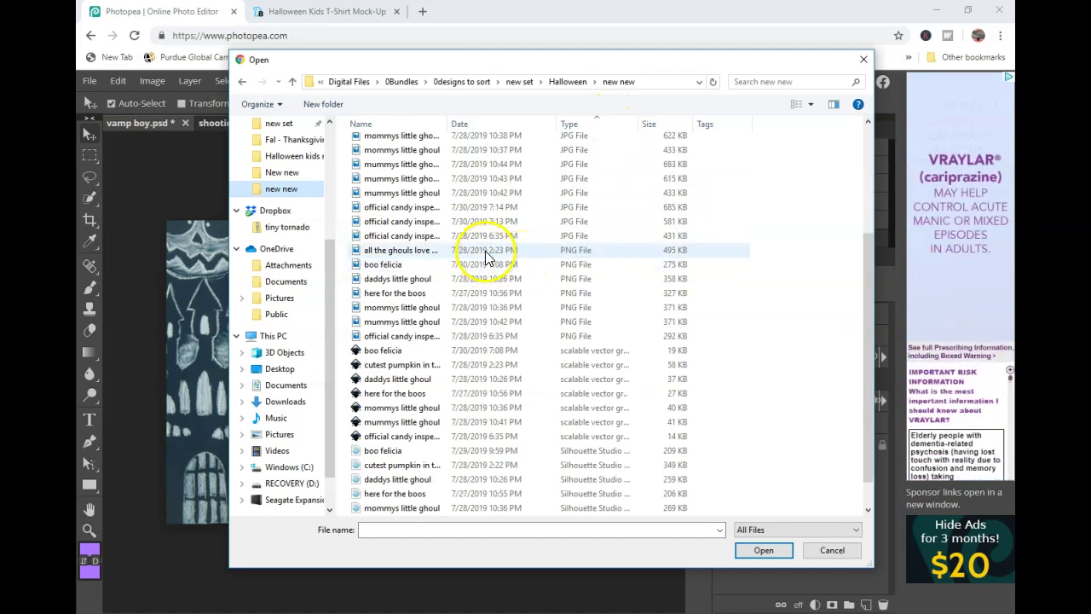
left_click_drag(448, 127, 544, 126)
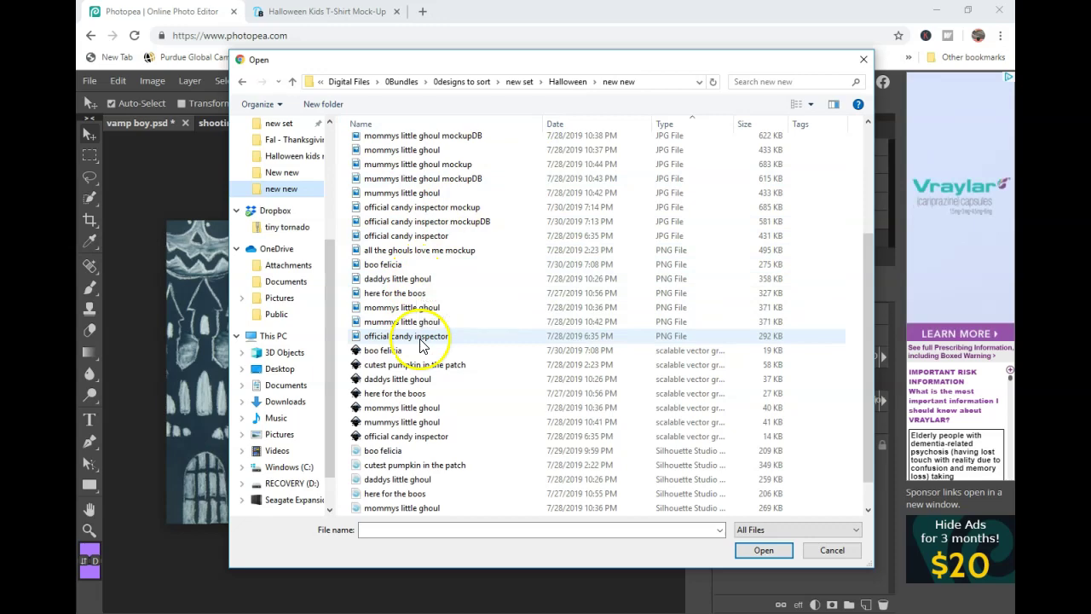
double_click(392, 339)
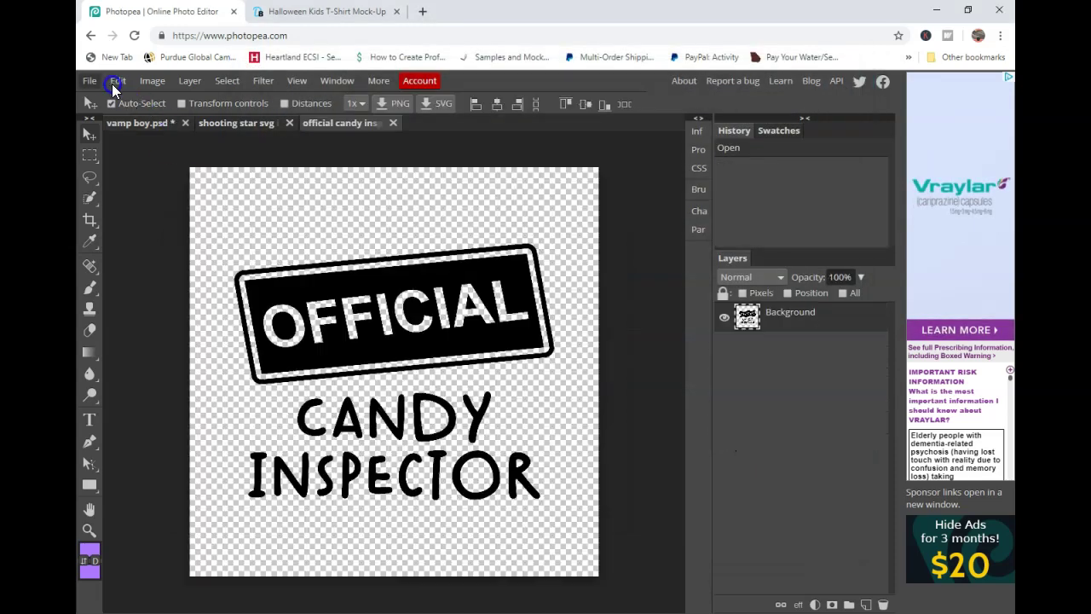
Step: Open the boo felicia PNG from the same folder
left_click(90, 81)
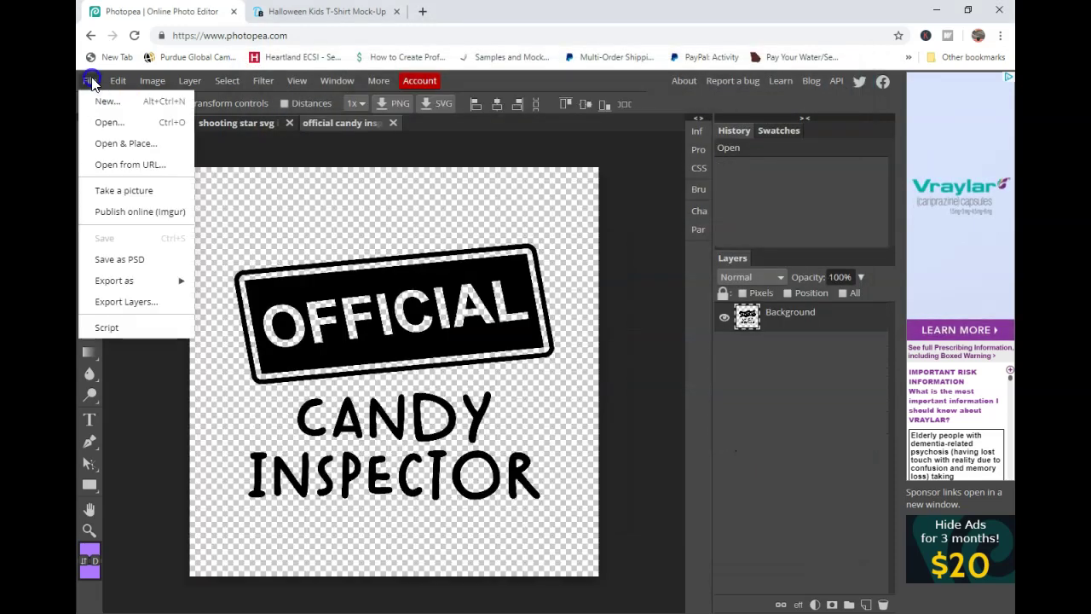
left_click(110, 122)
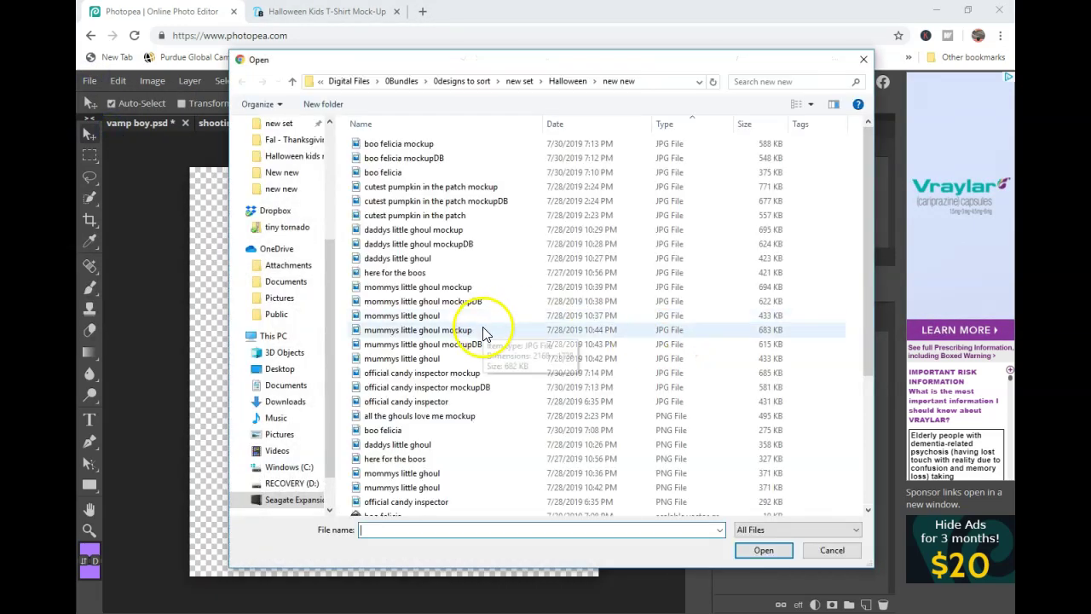
scroll(483, 333, "down", 3)
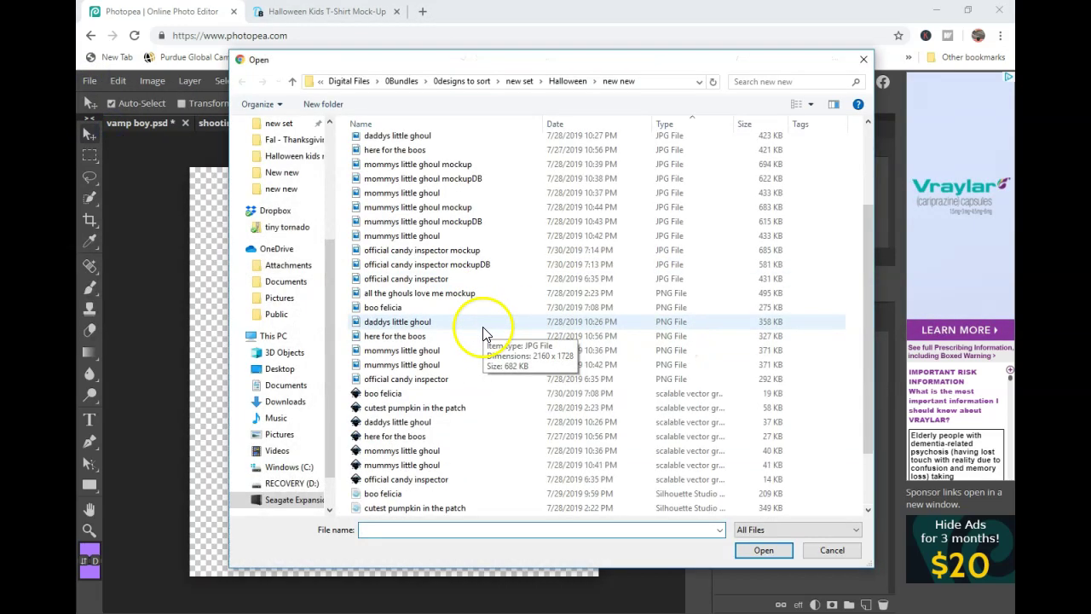
double_click(437, 307)
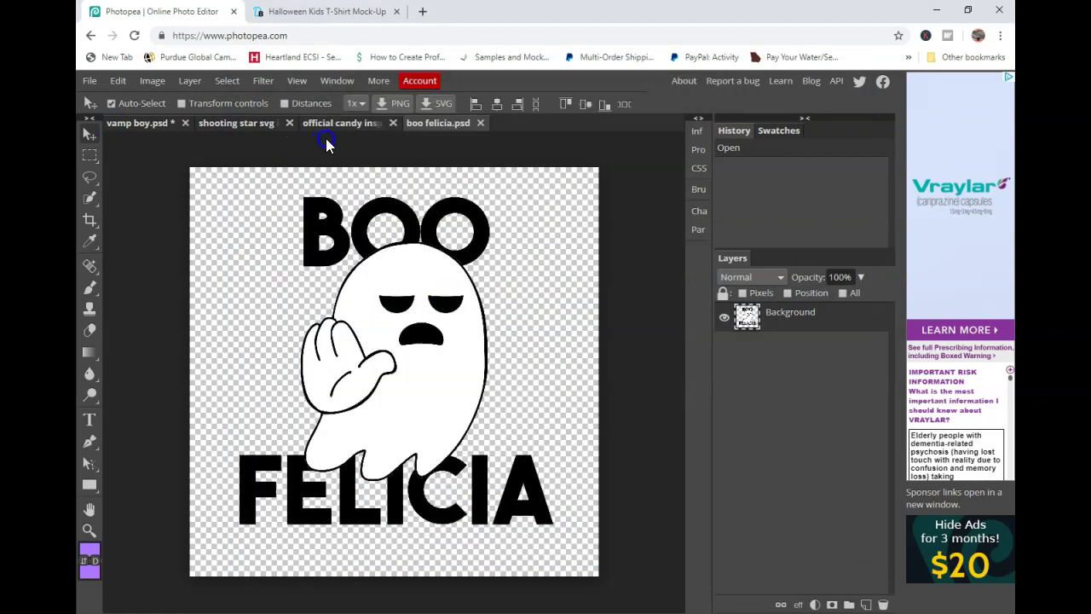
Step: Close the shooting star svg document without saving
left_click(337, 122)
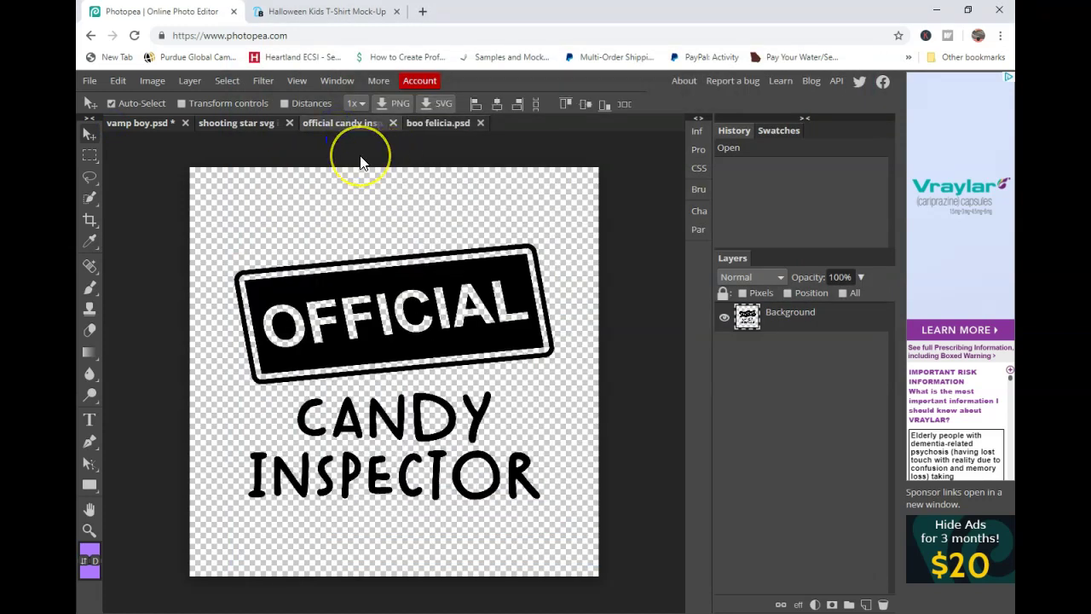
left_click(290, 124)
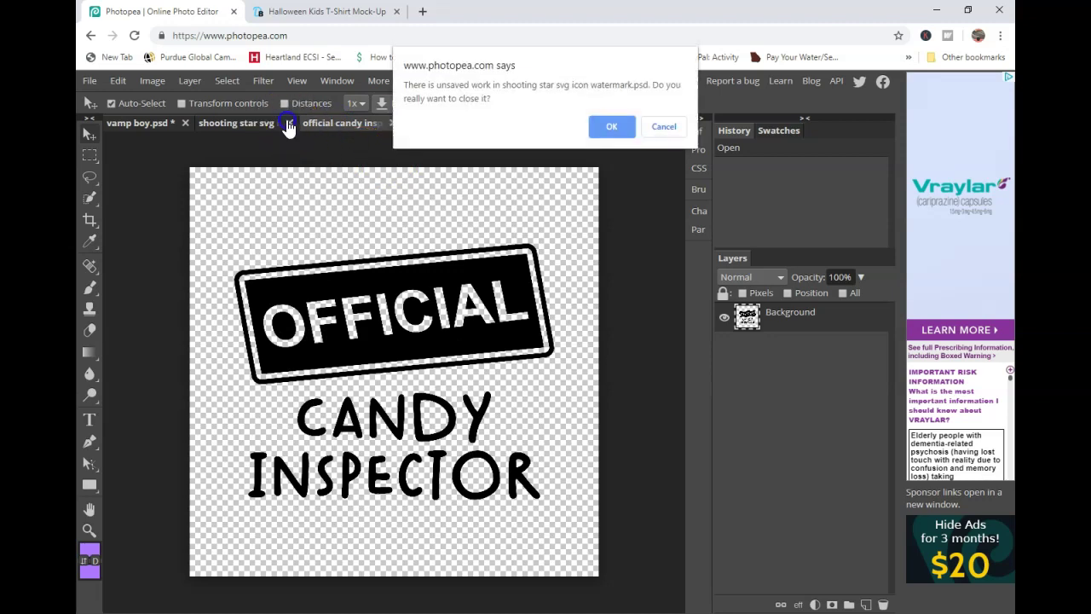
left_click(609, 127)
Step: Resize the official candy inspector image from 3600 to 600 px wide at 300 DPI
left_click(152, 81)
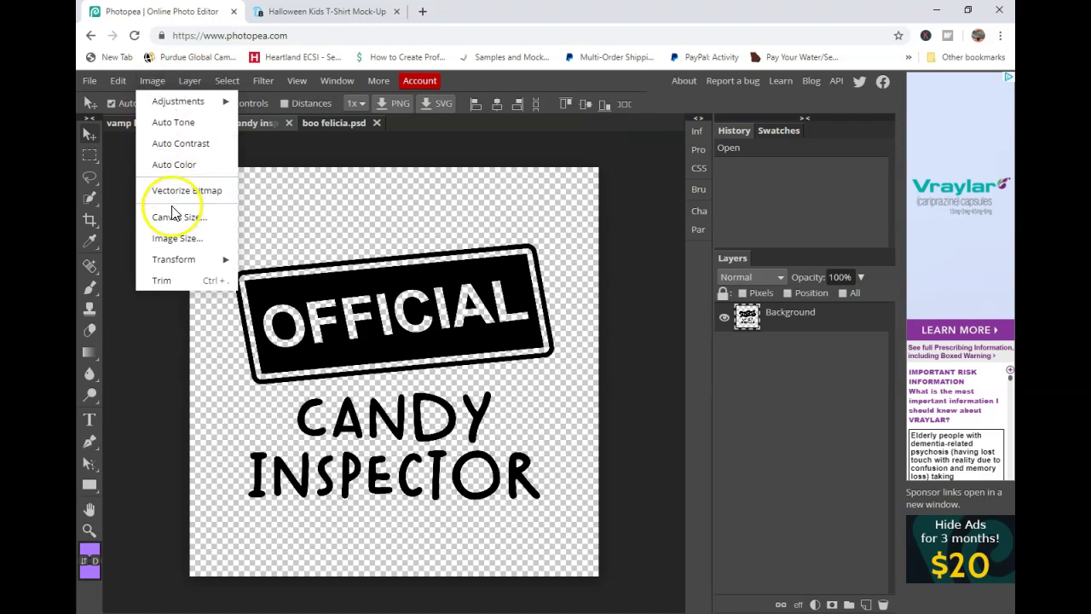
left_click(178, 238)
left_click(231, 216)
double_click(230, 219)
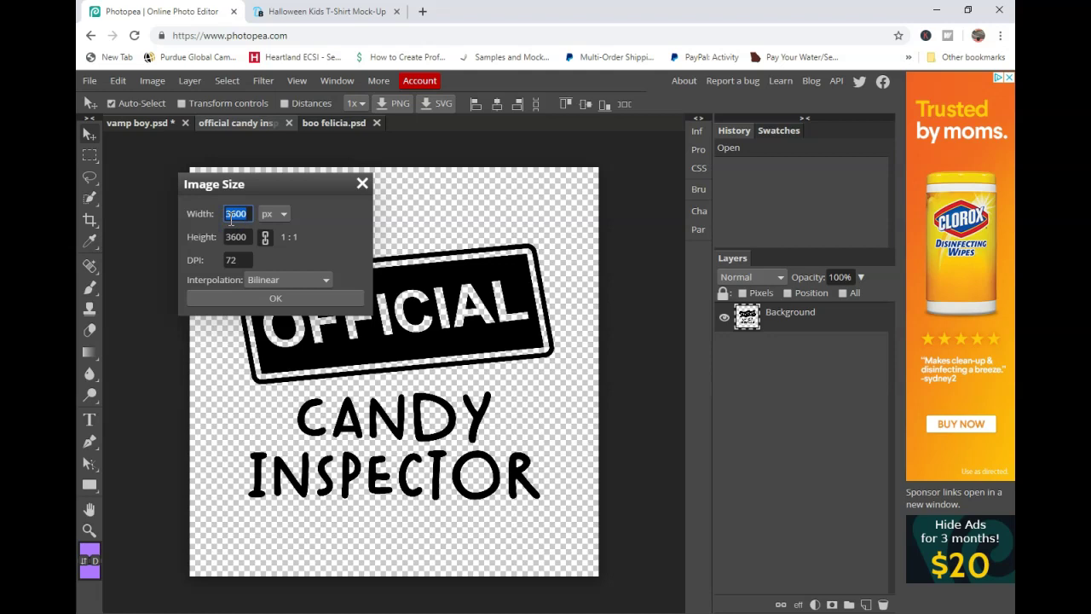
key("Tab")
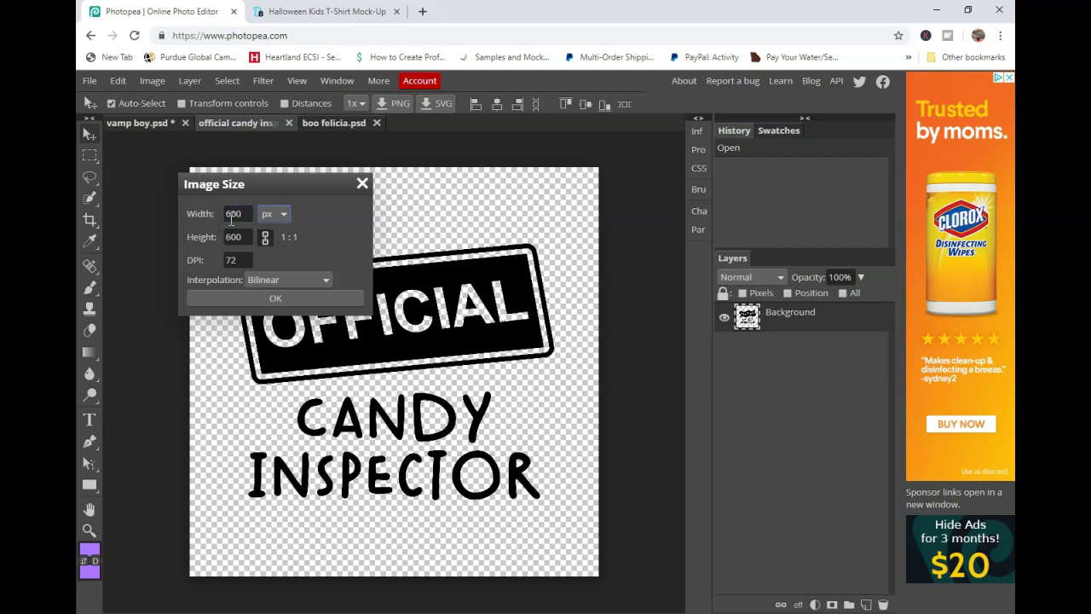
double_click(245, 259)
type("300")
left_click(244, 291)
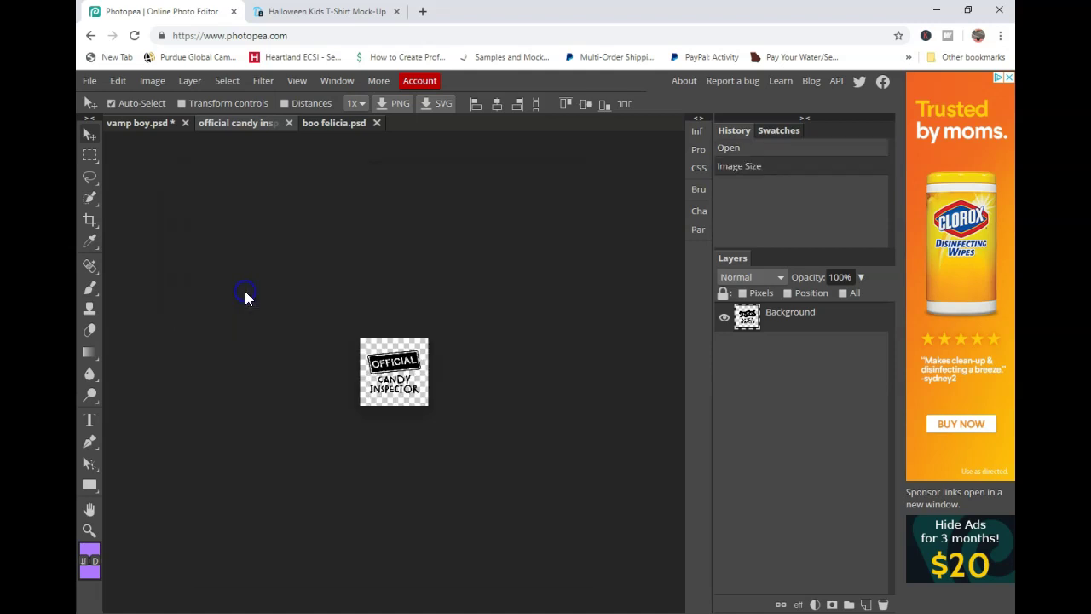
Step: Resize the boo felicia image from 3600 to 600 px wide at 300 DPI
left_click(319, 122)
left_click(243, 123)
left_click(331, 125)
left_click(153, 80)
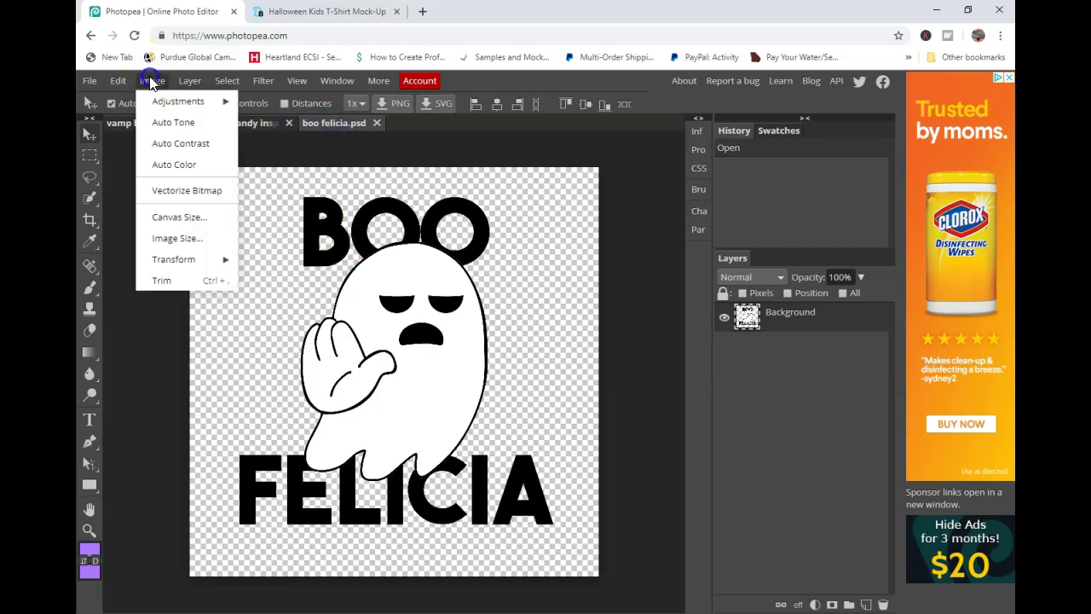
left_click(181, 240)
double_click(239, 214)
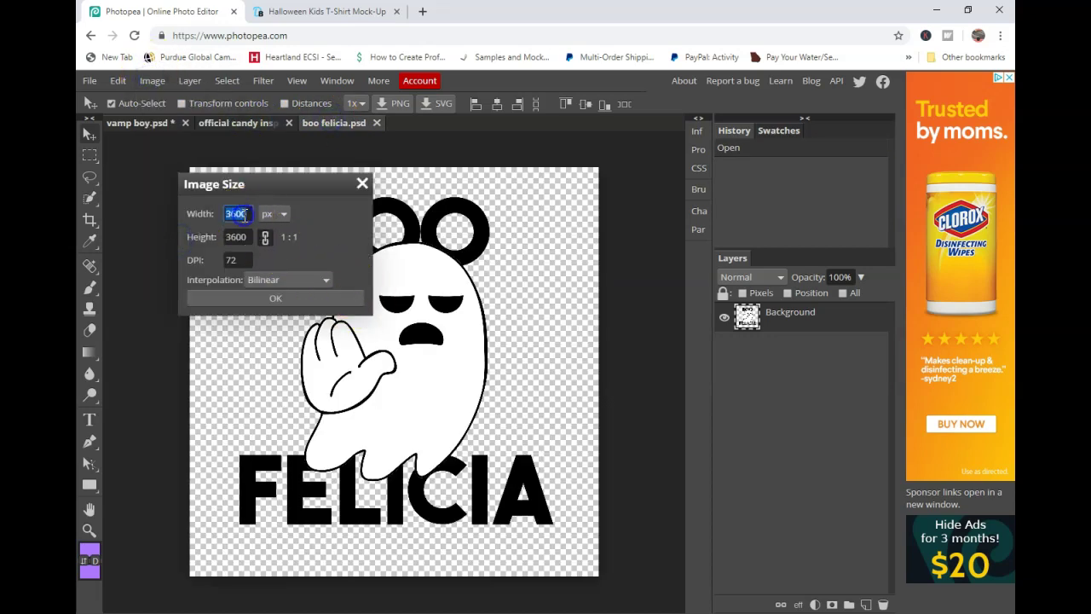
key("Tab")
key("Tab")
type("300")
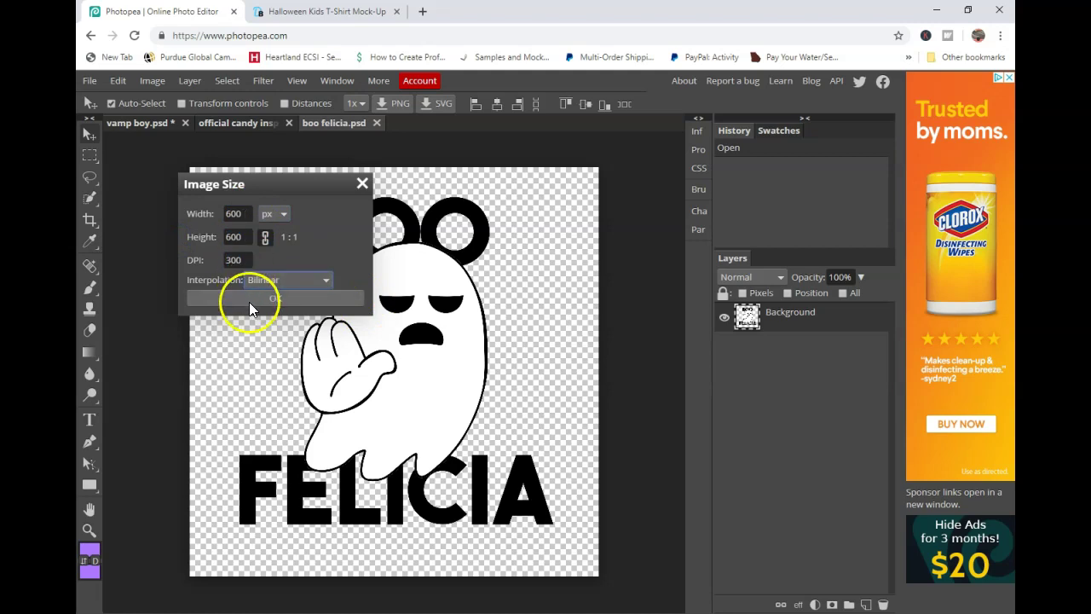
left_click(247, 299)
left_click(151, 124)
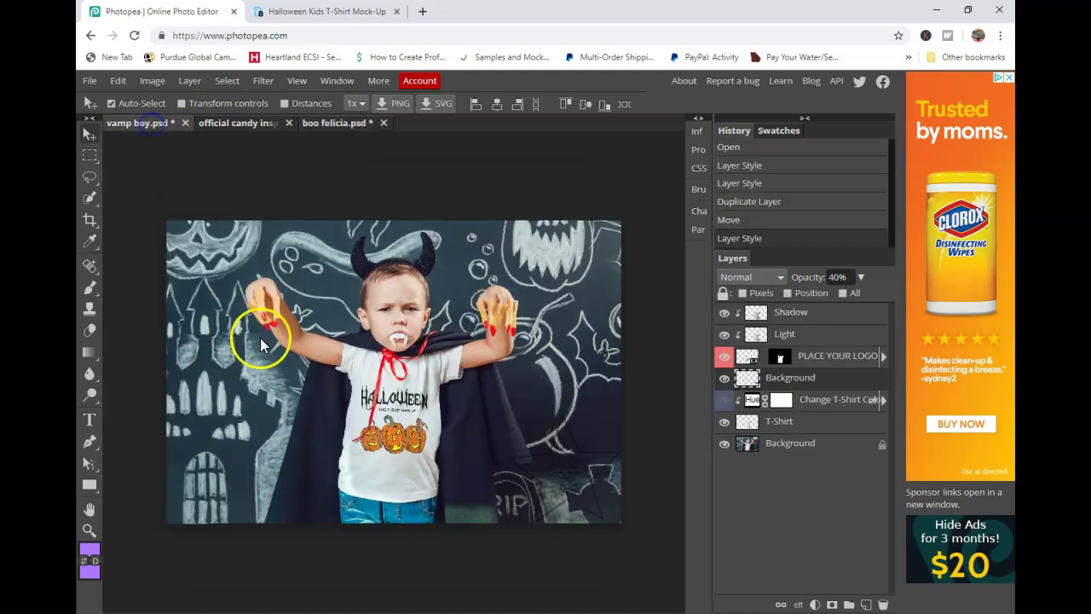
left_click(338, 124)
left_click(246, 125)
left_click(153, 126)
left_click_drag(720, 379, 756, 365)
left_click(883, 357)
left_click(755, 380)
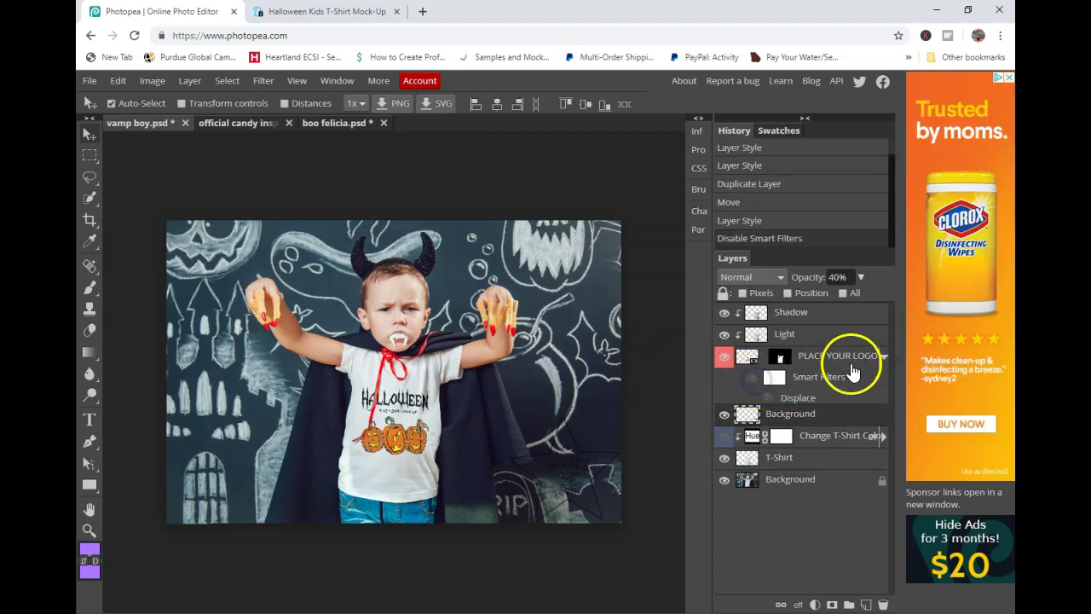
left_click(884, 356)
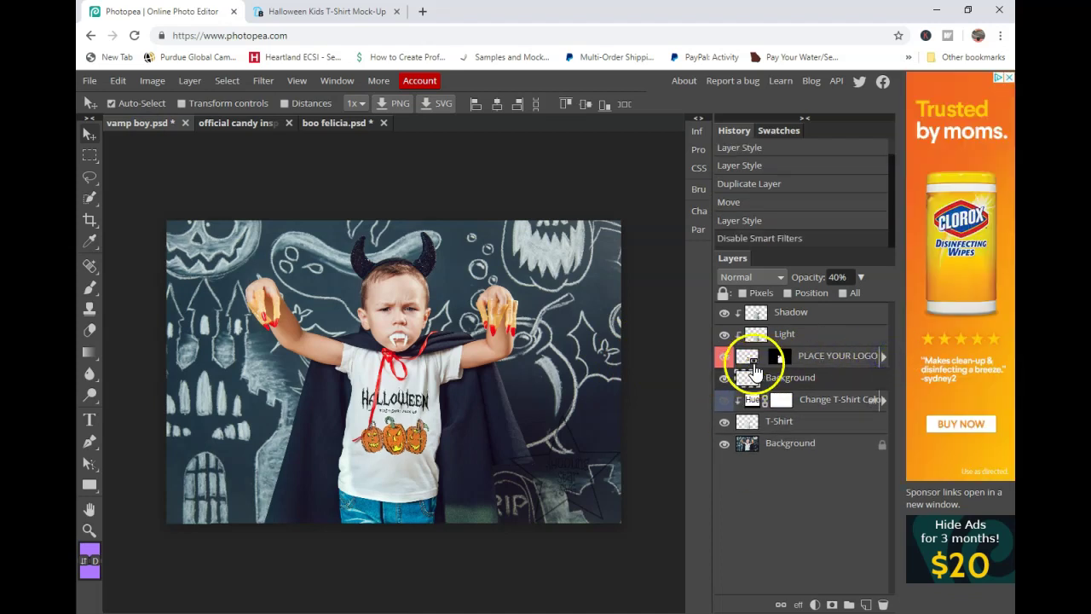
double_click(746, 358)
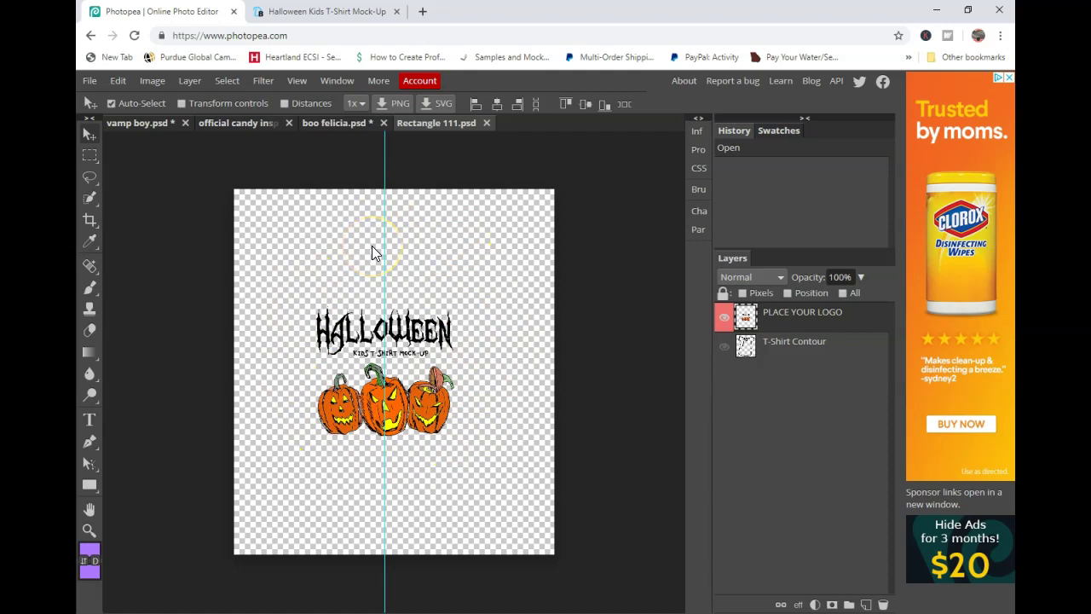
left_click(156, 124)
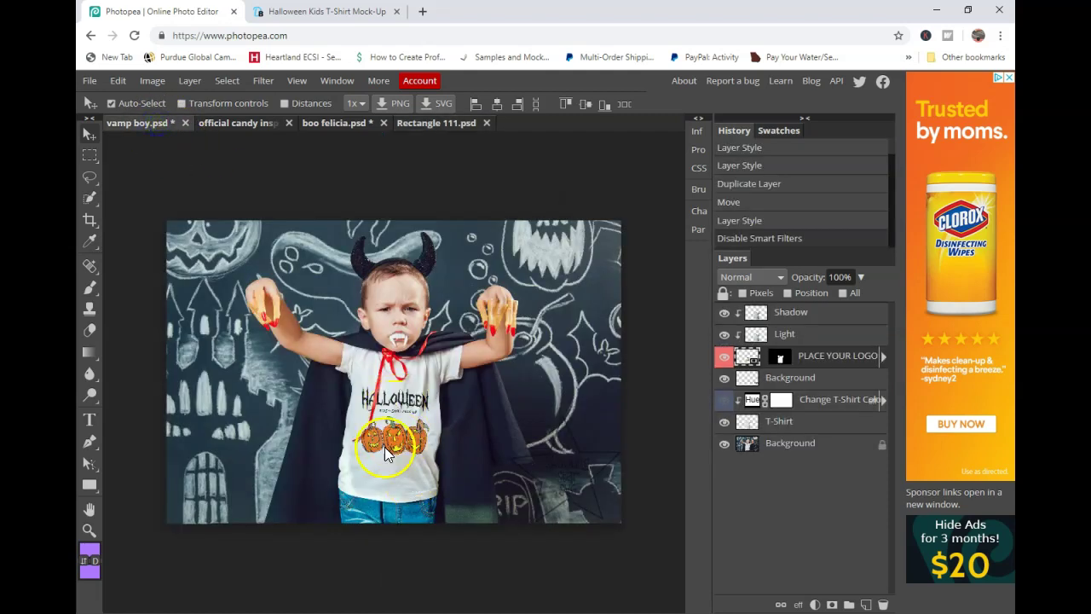
left_click(438, 127)
left_click(724, 317)
left_click(724, 319)
left_click(724, 319)
left_click(724, 319)
left_click(724, 319)
left_click(724, 319)
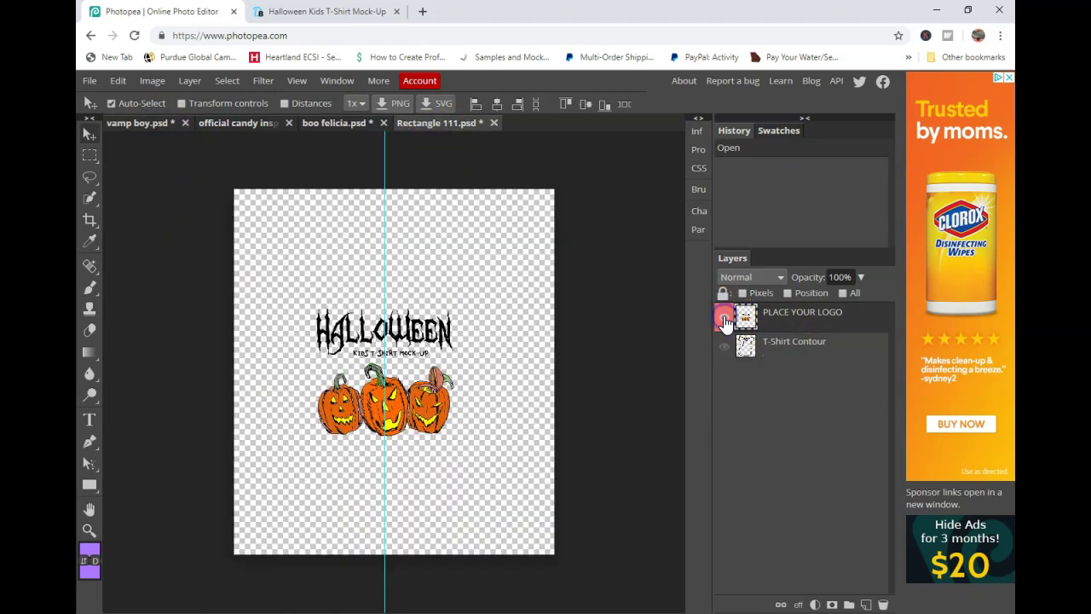
left_click(149, 125)
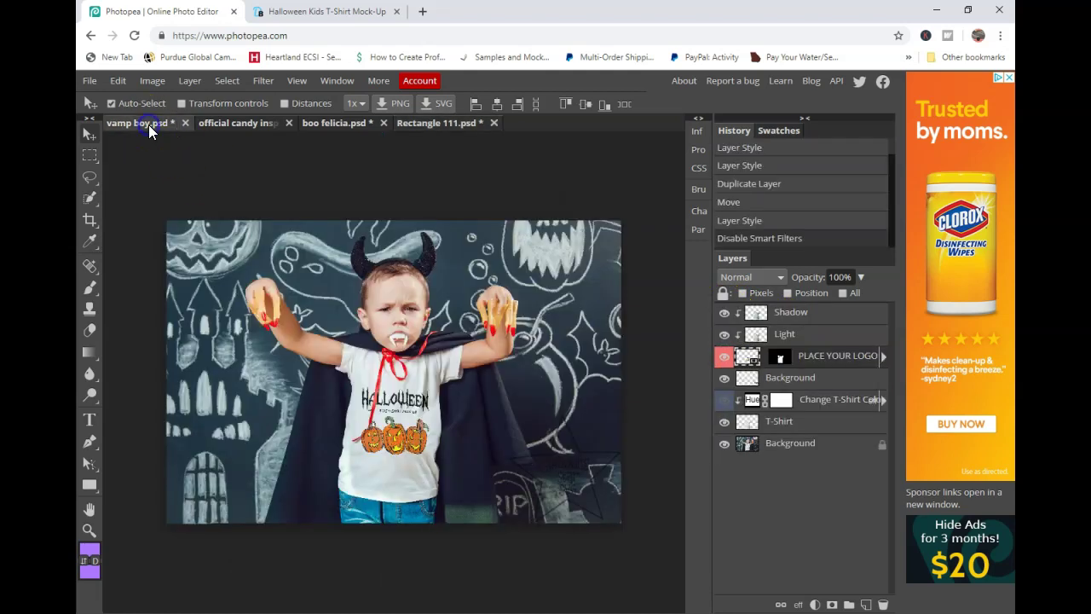
left_click(413, 122)
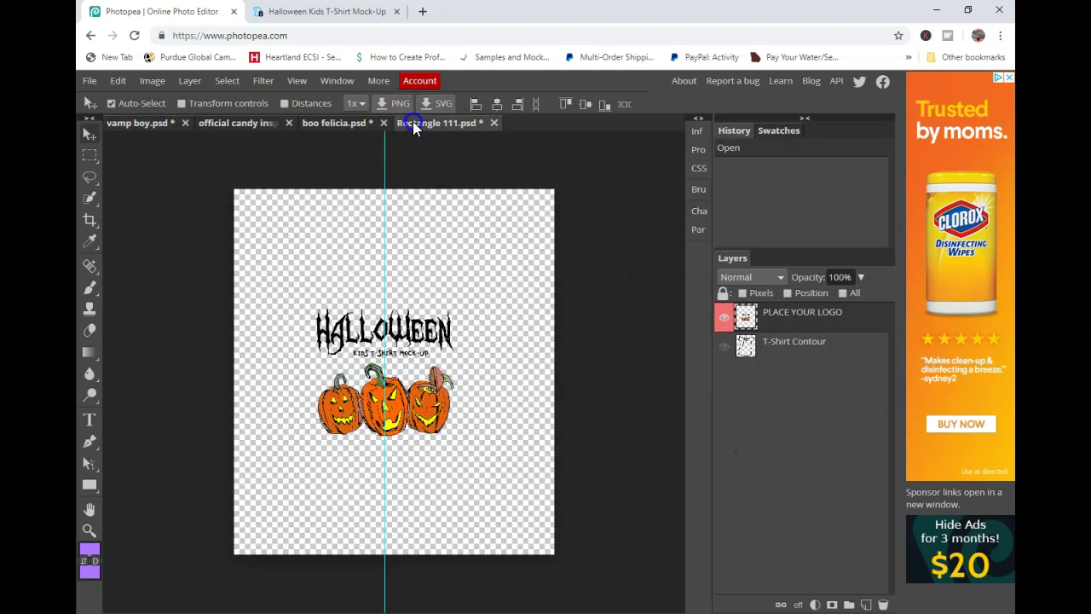
left_click(724, 349)
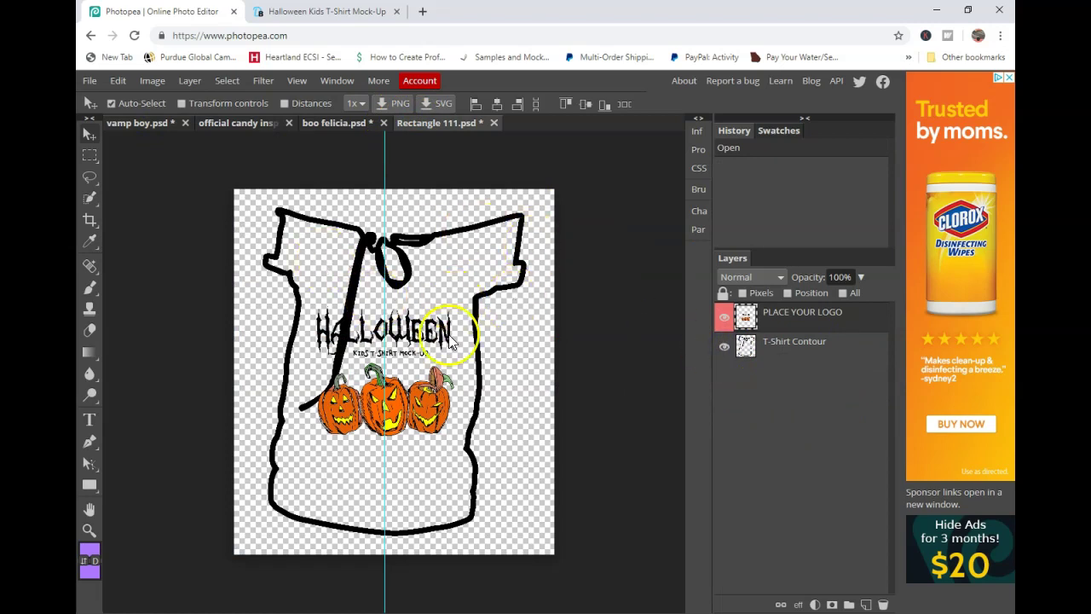
left_click(146, 124)
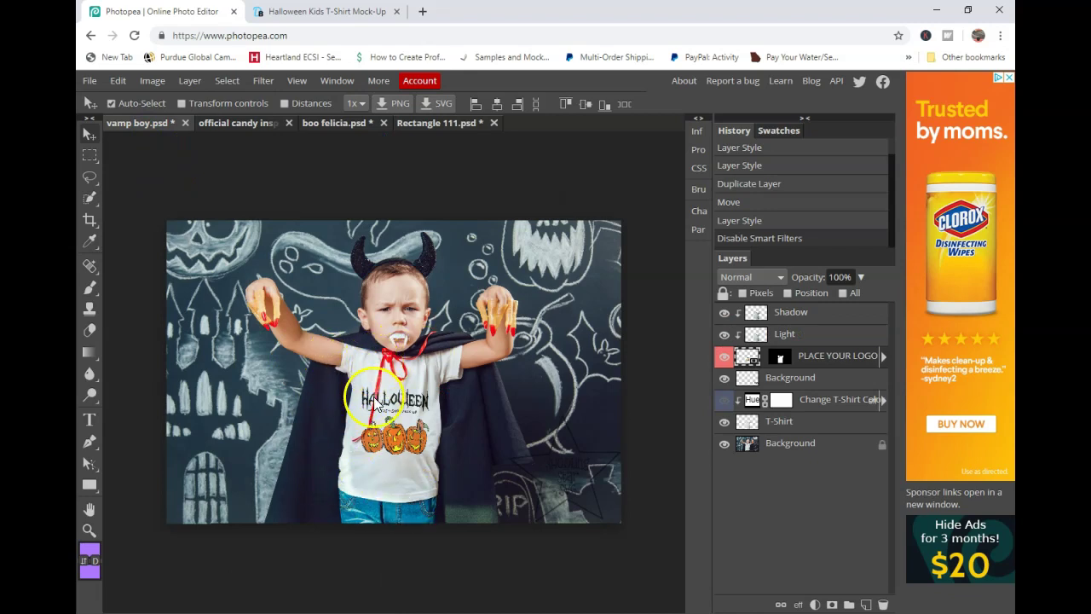
left_click(460, 123)
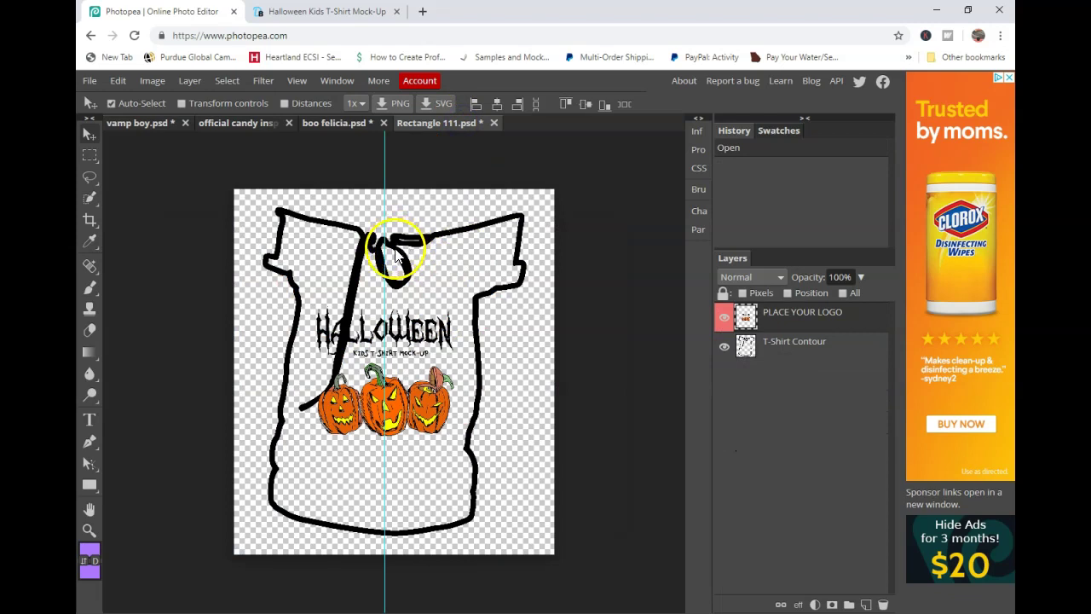
left_click(159, 125)
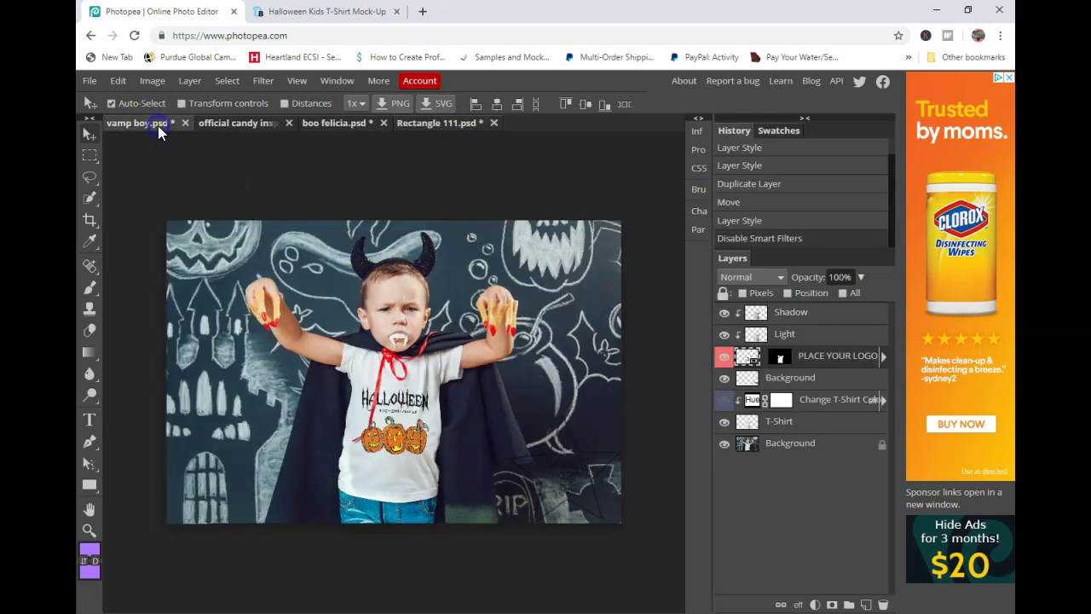
left_click(439, 124)
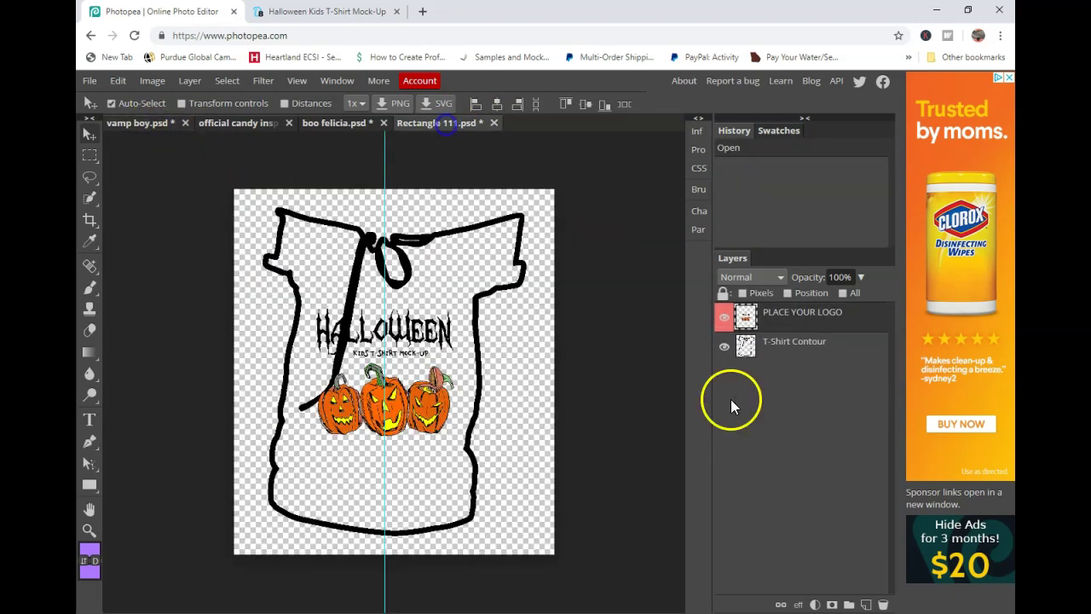
left_click(723, 318)
left_click(723, 318)
left_click(723, 318)
left_click(723, 318)
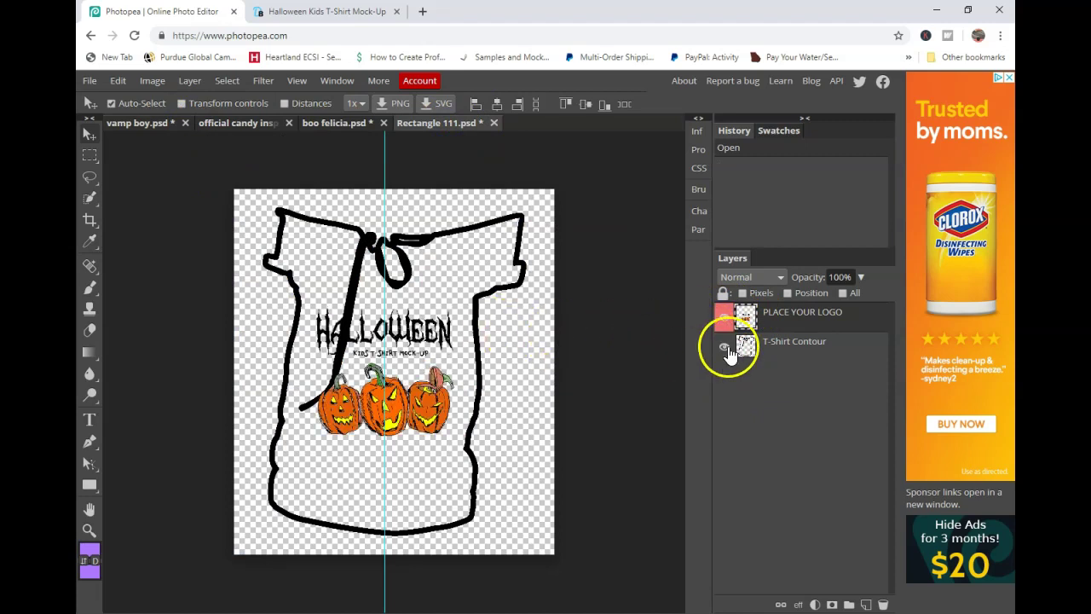
left_click(727, 348)
left_click(724, 319)
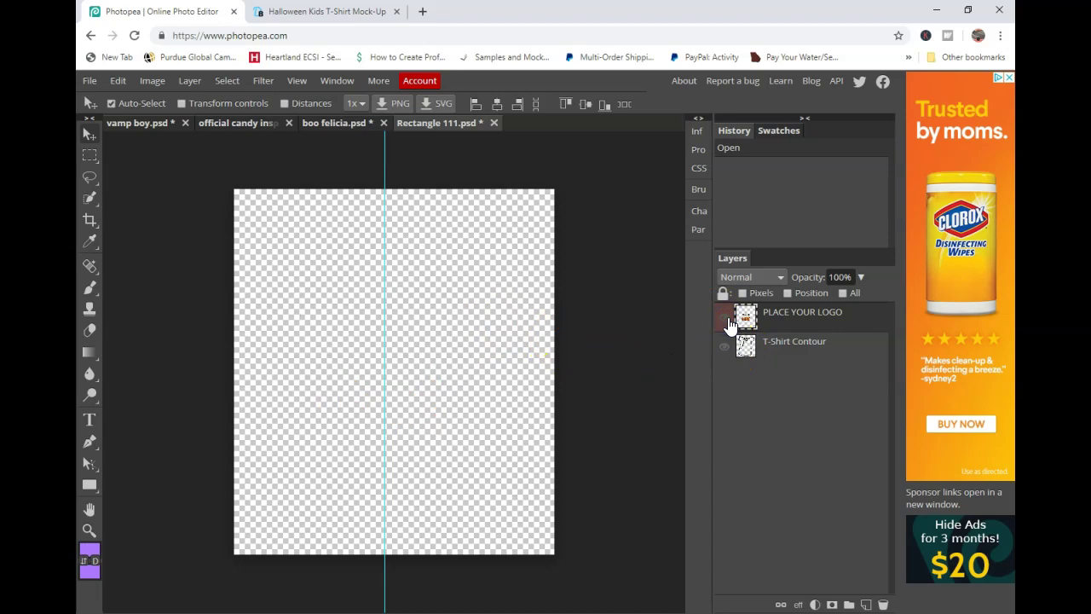
left_click(725, 319)
left_click(724, 349)
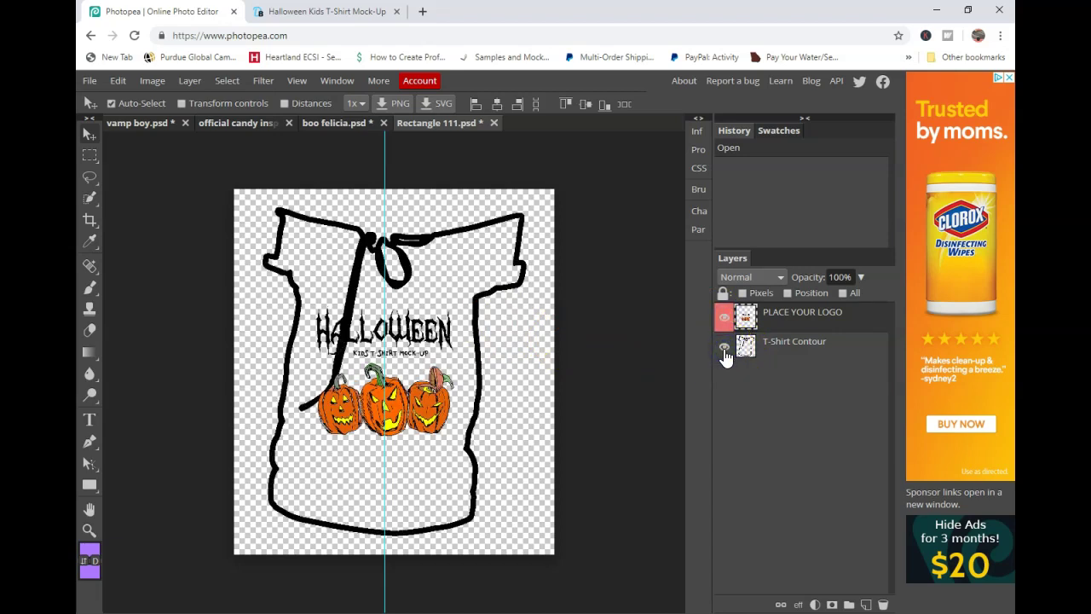
Step: Hide PLACE YOUR LOGO and T-Shirt Contour in Rectangle 111.psd and save, leaving the shirt plain white
left_click(90, 82)
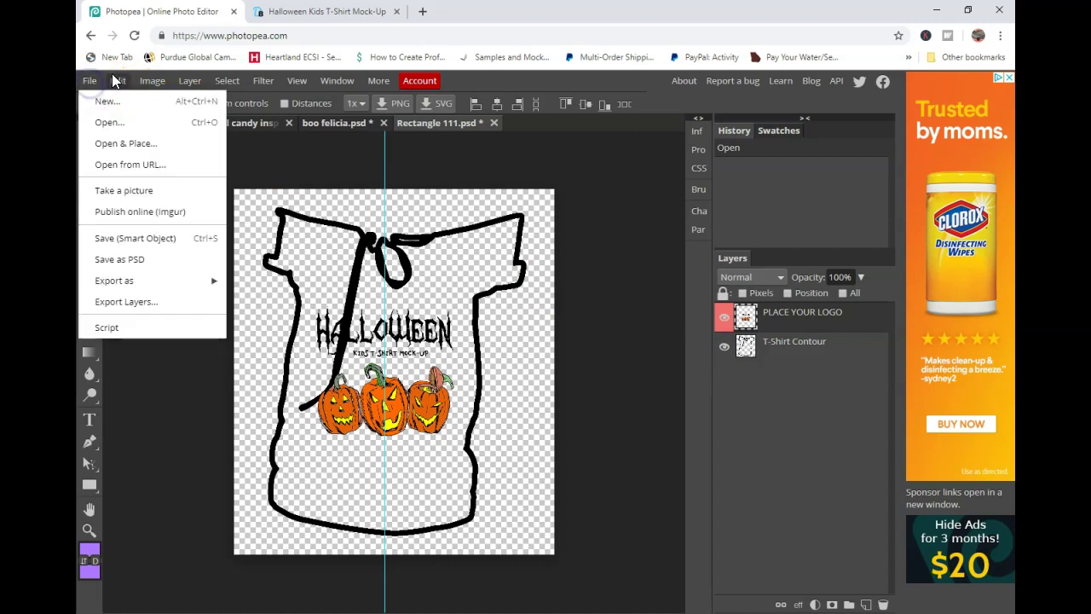
left_click(155, 238)
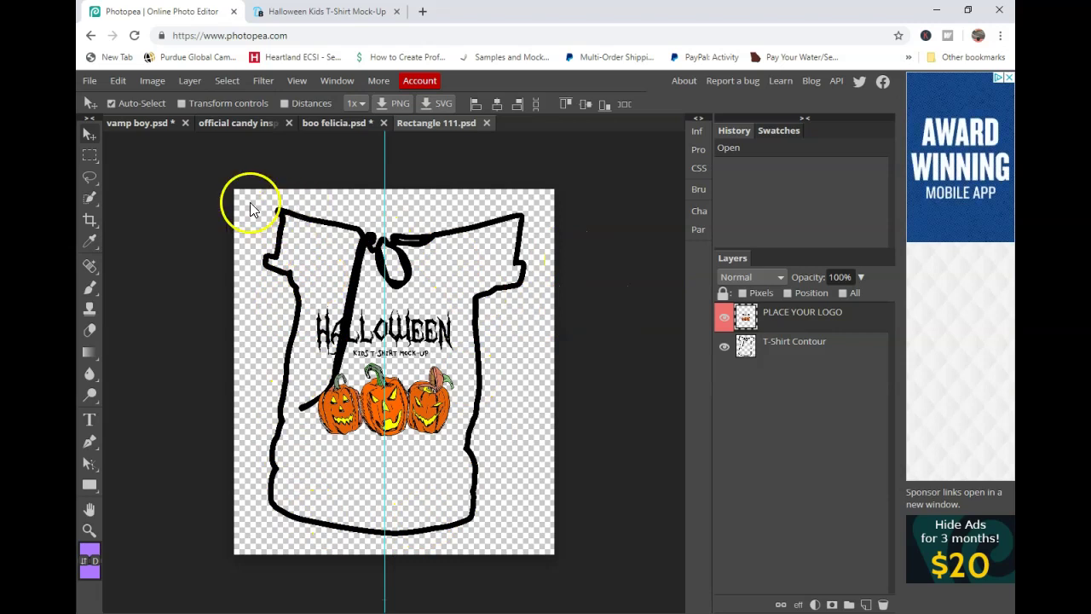
left_click(134, 123)
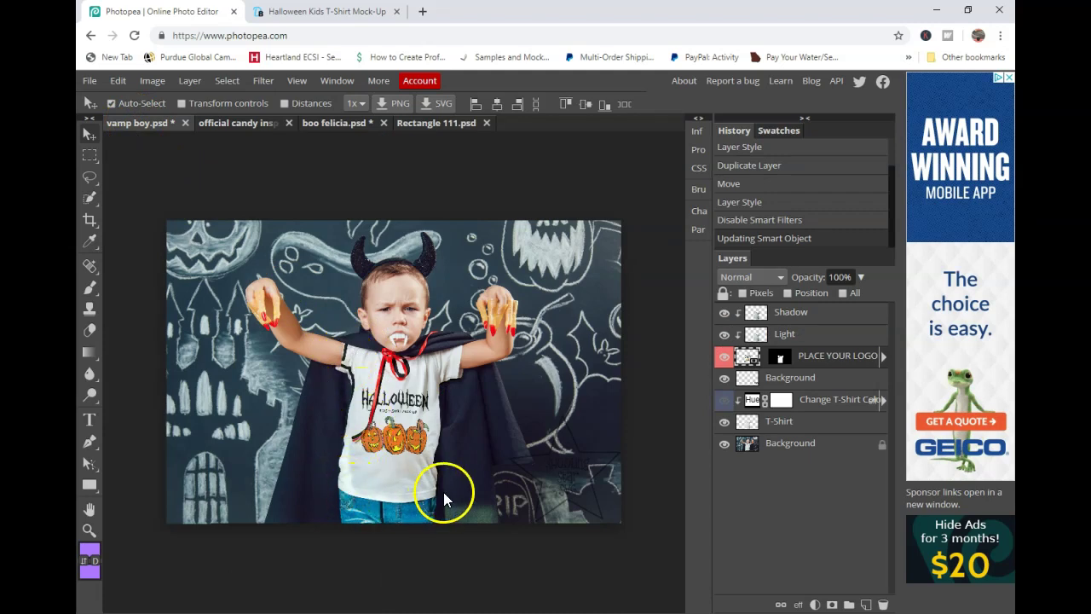
left_click(448, 123)
left_click(724, 318)
left_click(724, 347)
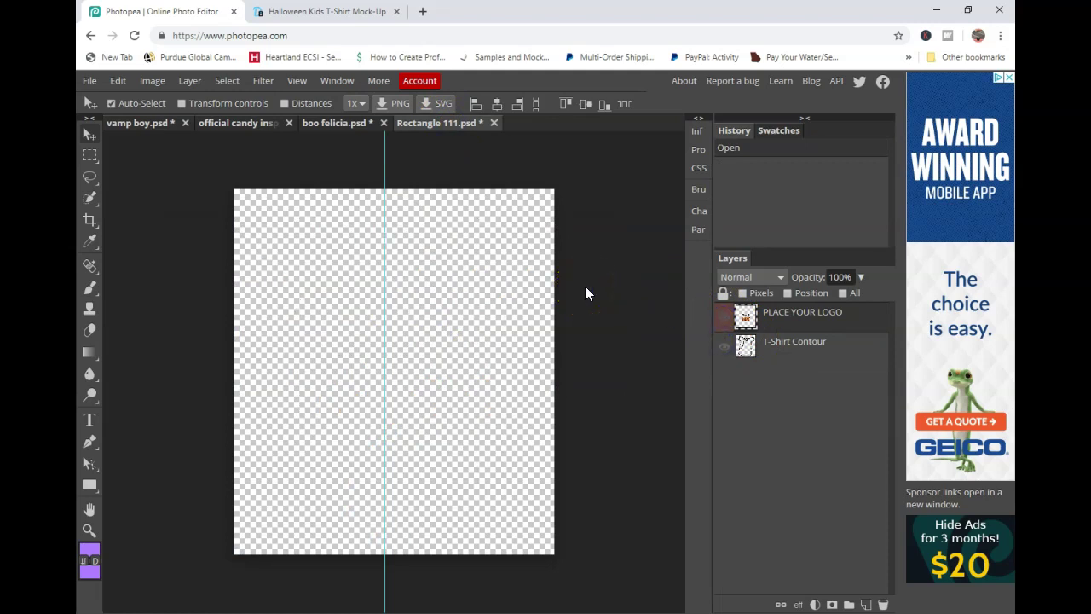
key("ctrl+s")
left_click(145, 125)
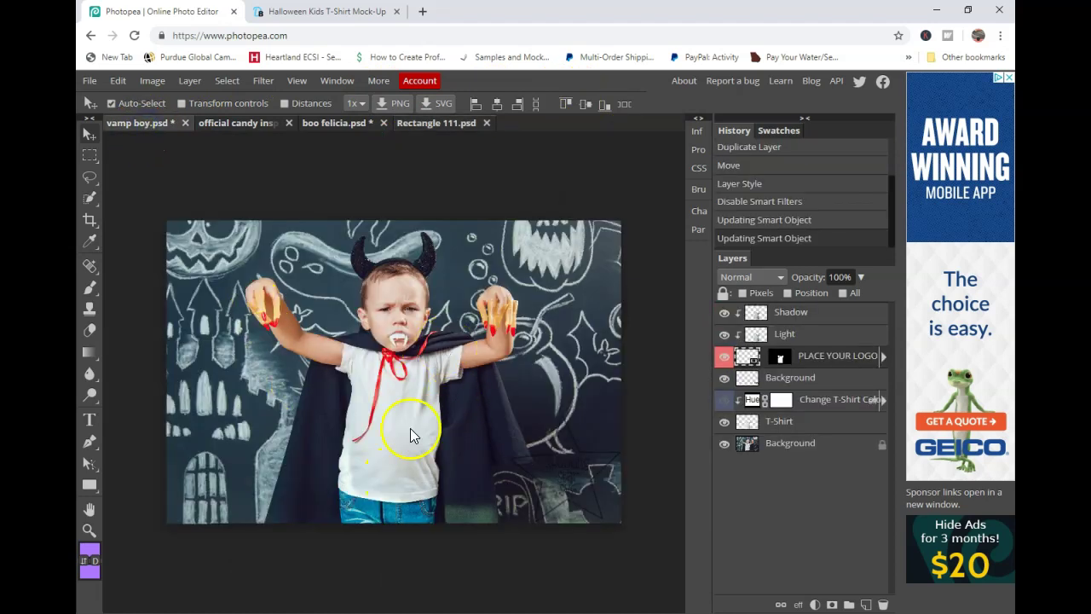
Step: Turn the PLACE YOUR LOGO and T-Shirt Contour layers back on, then return to vamp boy.psd
left_click(433, 123)
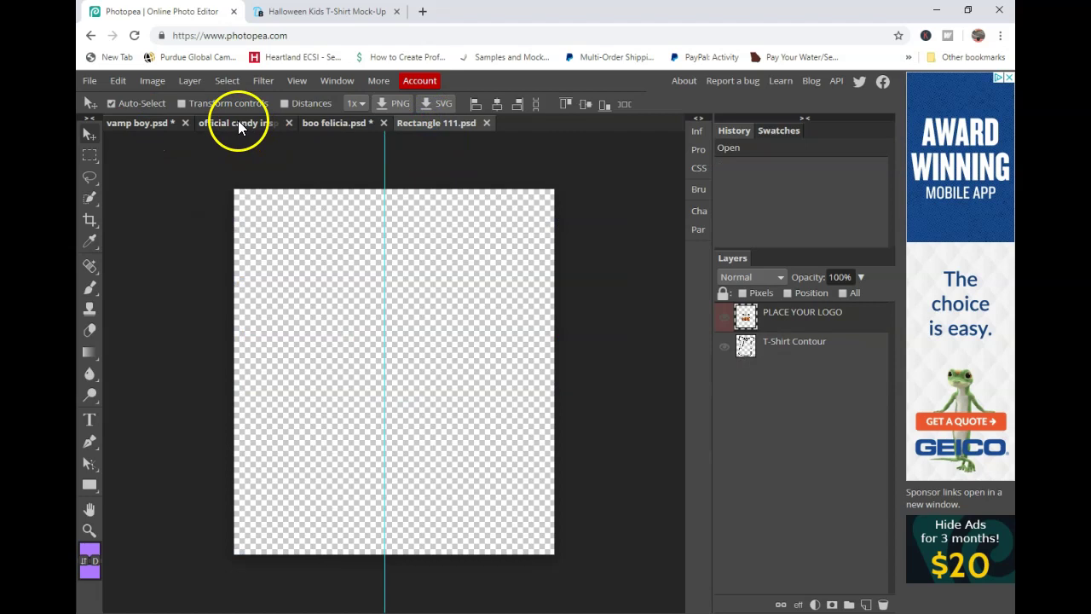
left_click(724, 316)
left_click(724, 346)
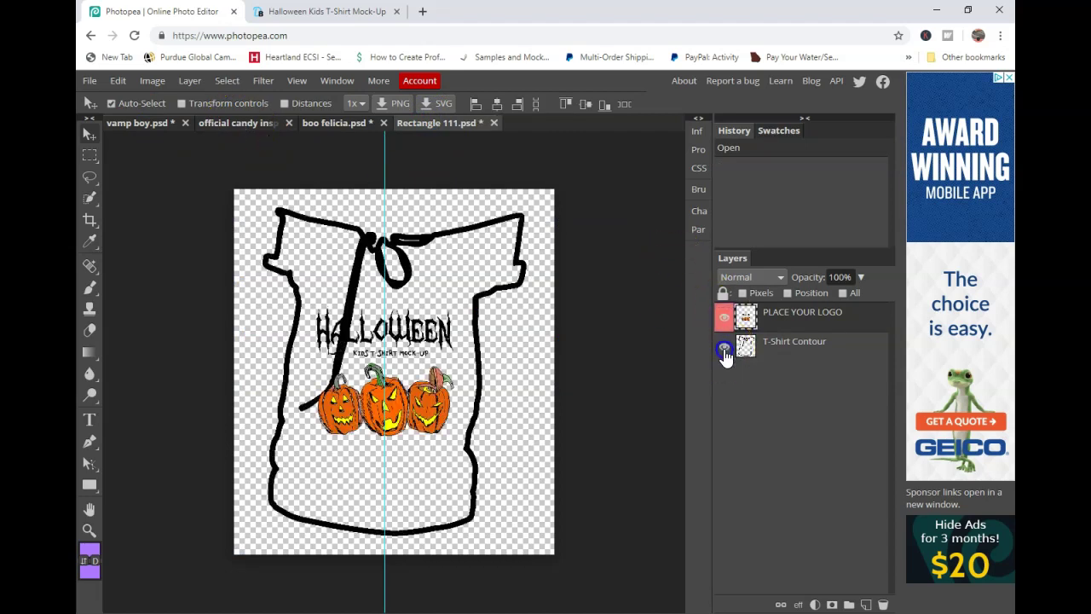
left_click(246, 123)
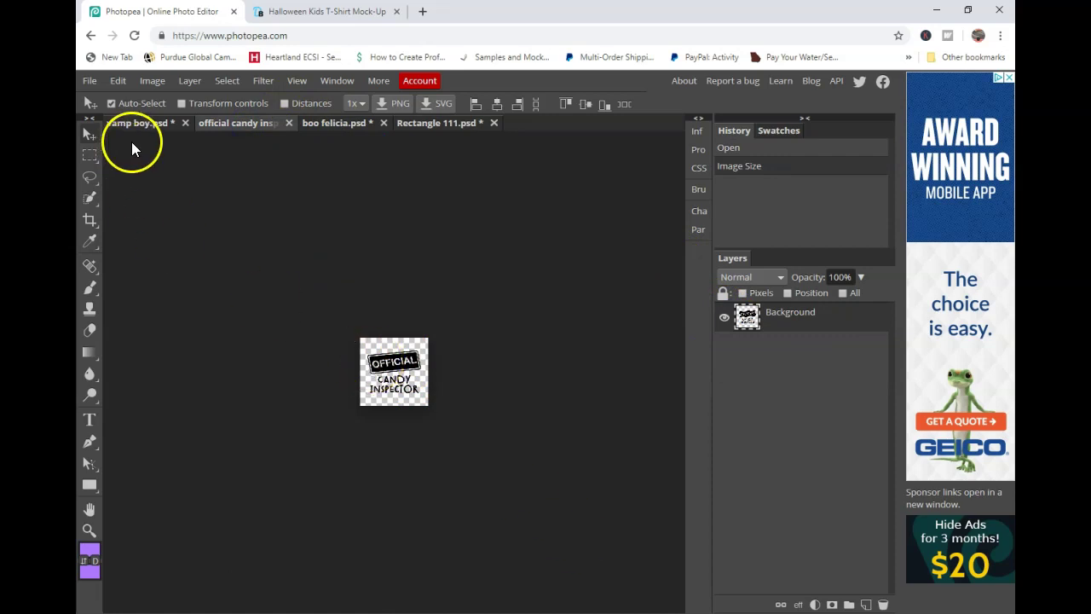
left_click(153, 123)
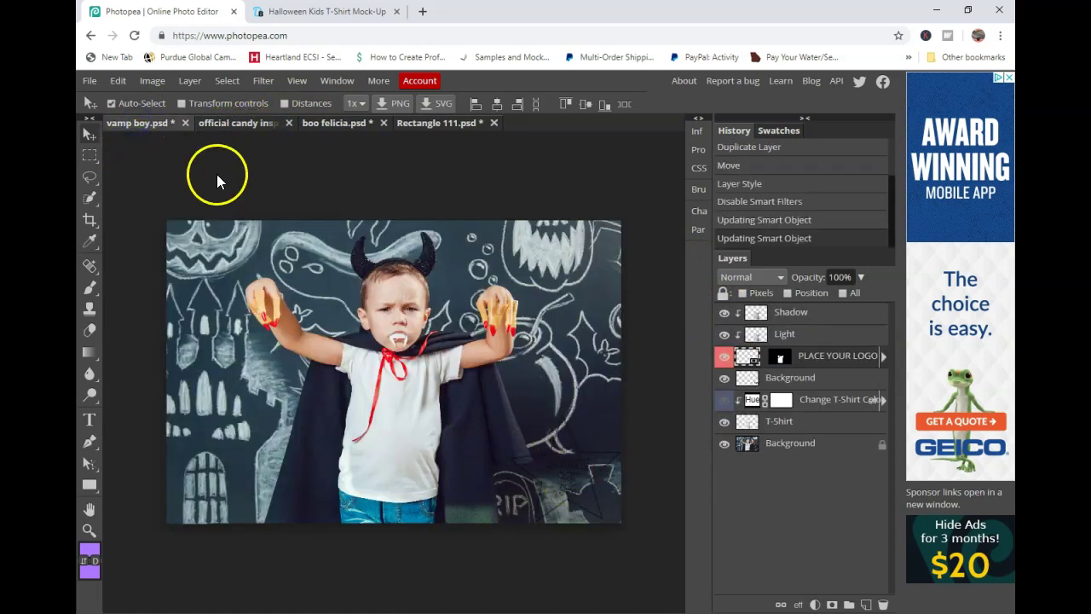
Step: Duplicate the candy inspector layer into vamp boy.psd
left_click(236, 122)
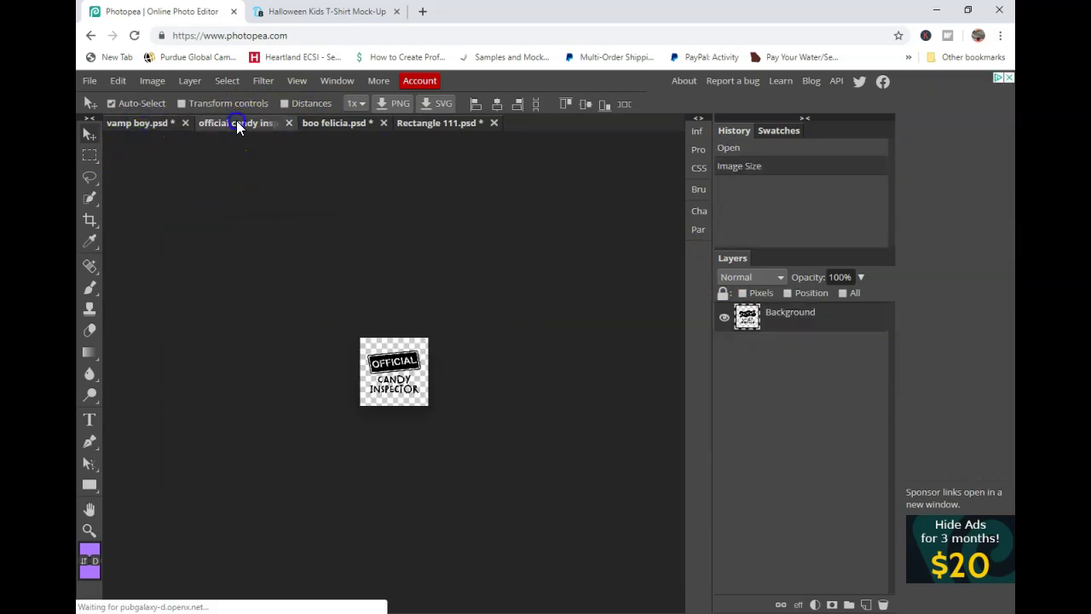
right_click(750, 318)
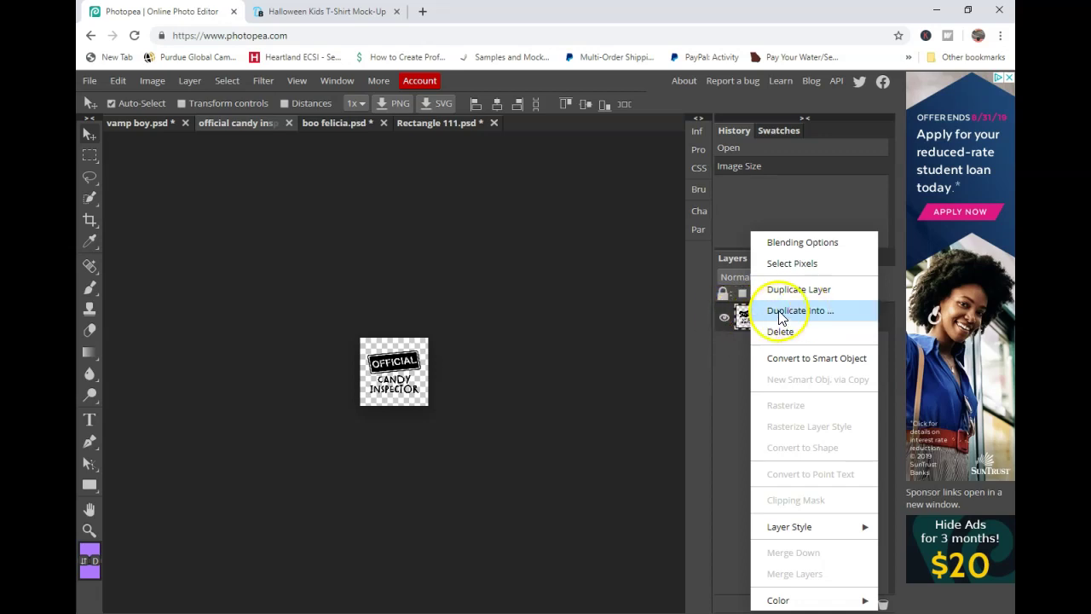
left_click(781, 317)
left_click(337, 215)
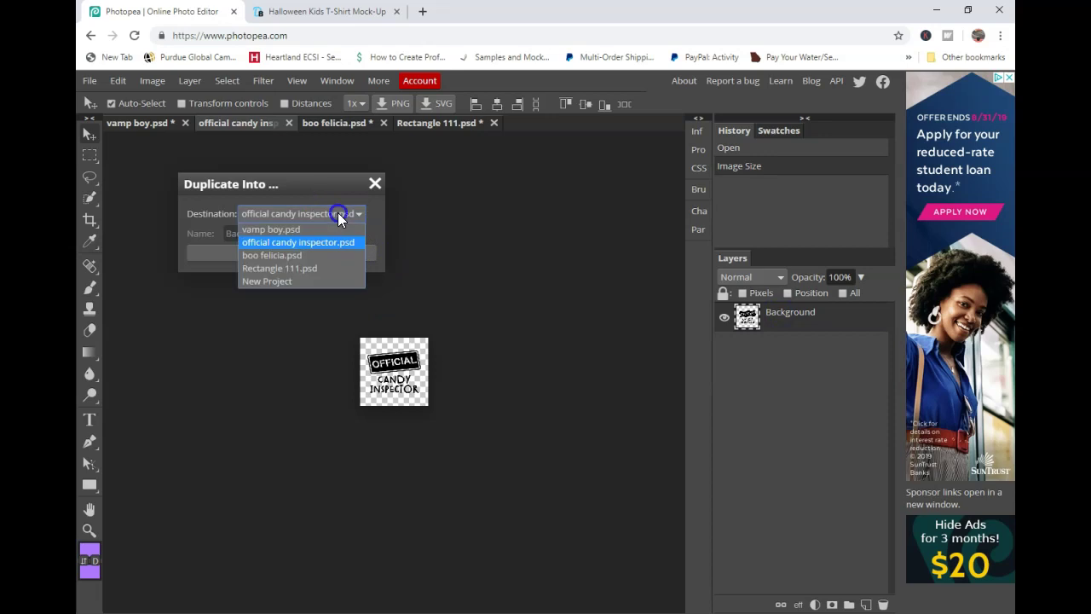
left_click(290, 232)
left_click(279, 254)
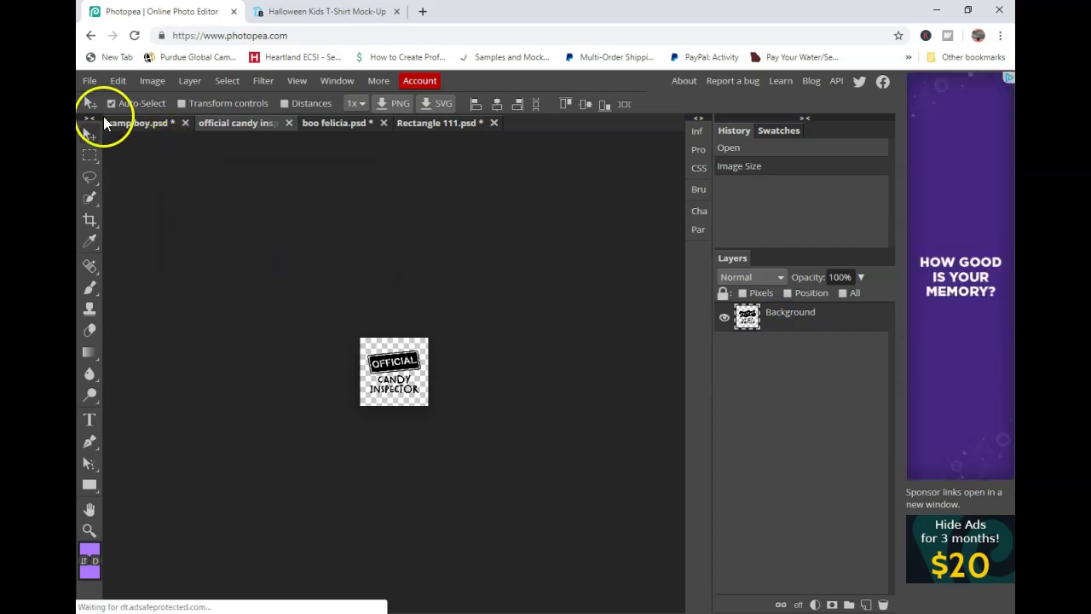
Step: Undo and then redo the candy inspector's image resize
left_click(118, 80)
left_click(128, 104)
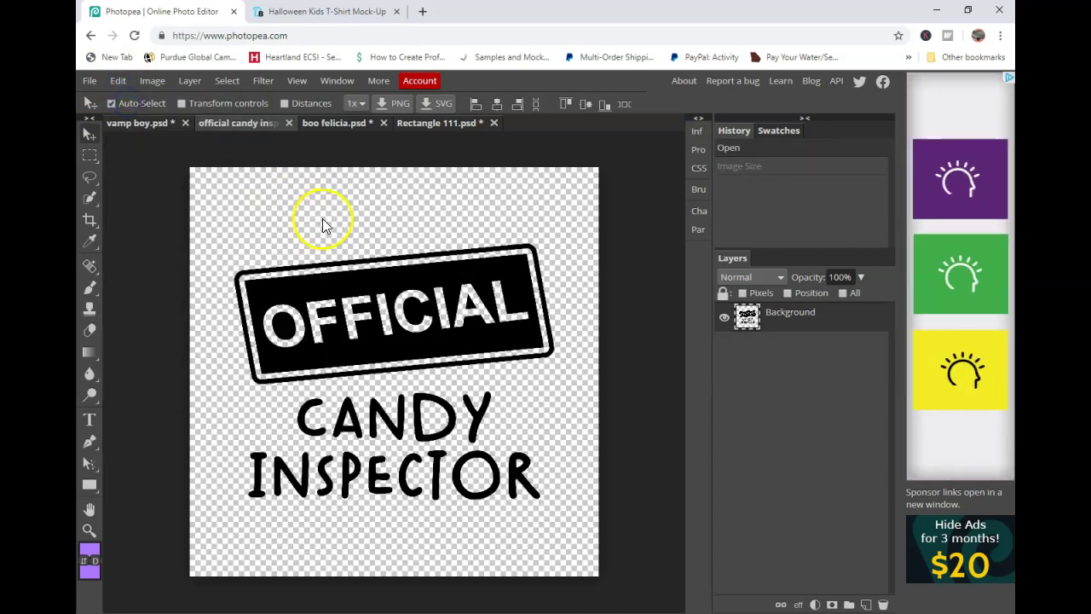
left_click(150, 81)
mouse_move(158, 105)
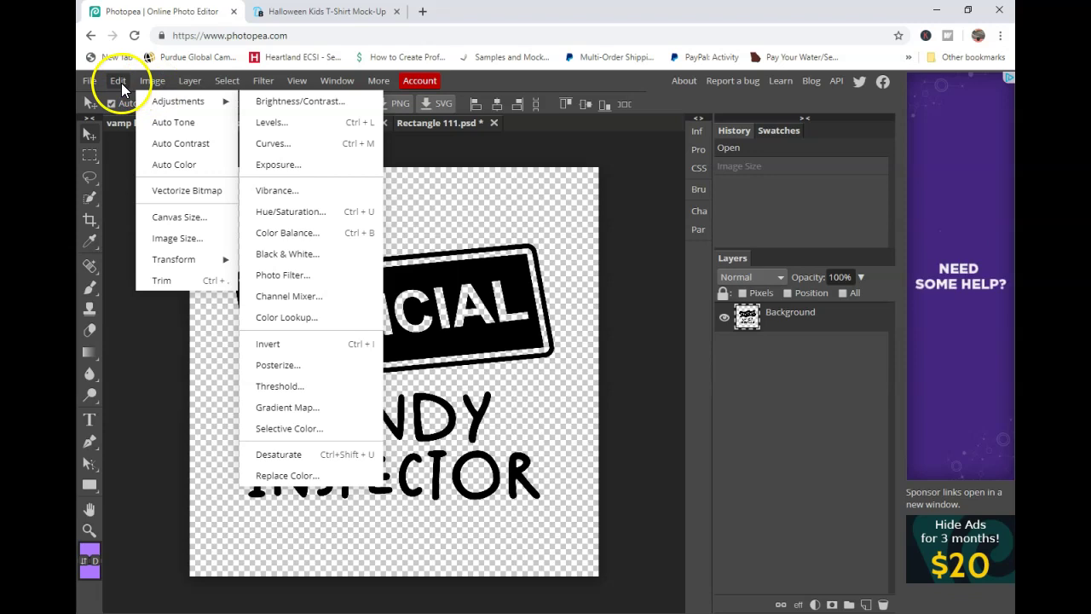
left_click(119, 82)
left_click(143, 123)
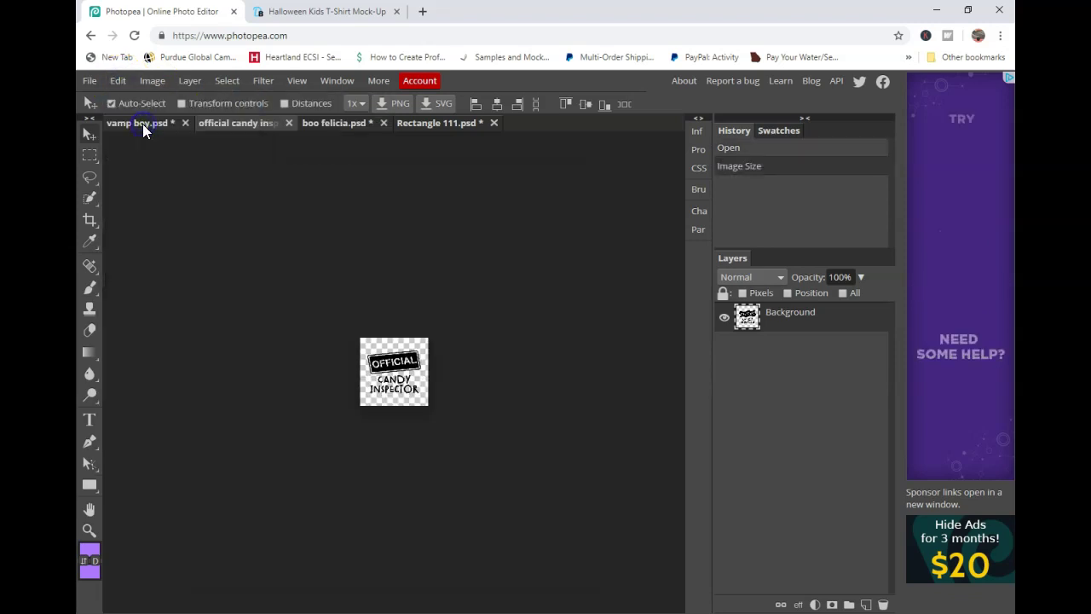
Step: Delete the mistakenly copied logo layer from vamp boy.psd
left_click(139, 125)
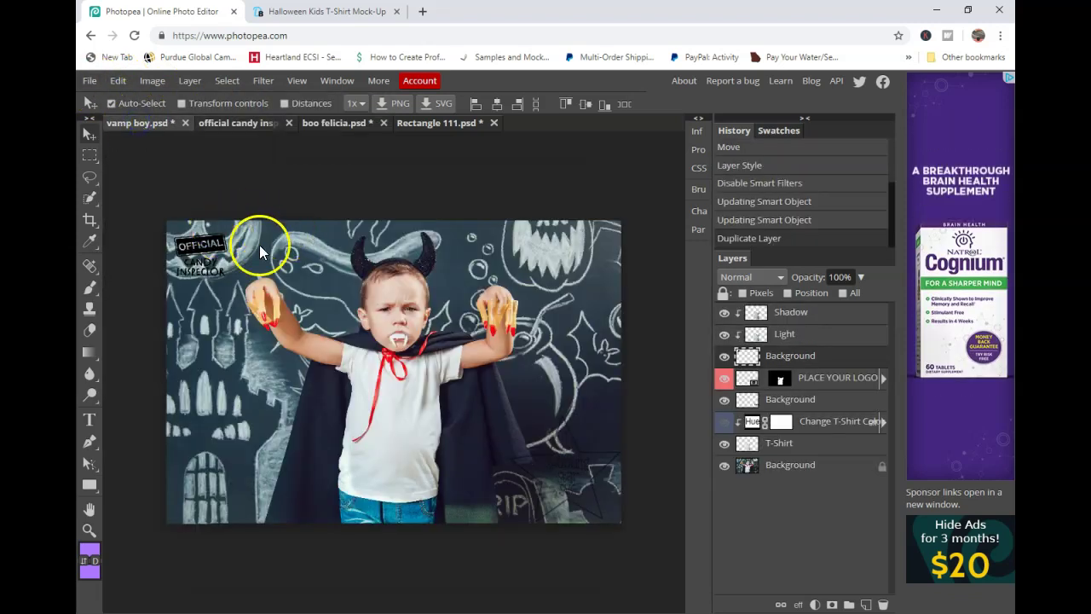
right_click(753, 360)
left_click(779, 331)
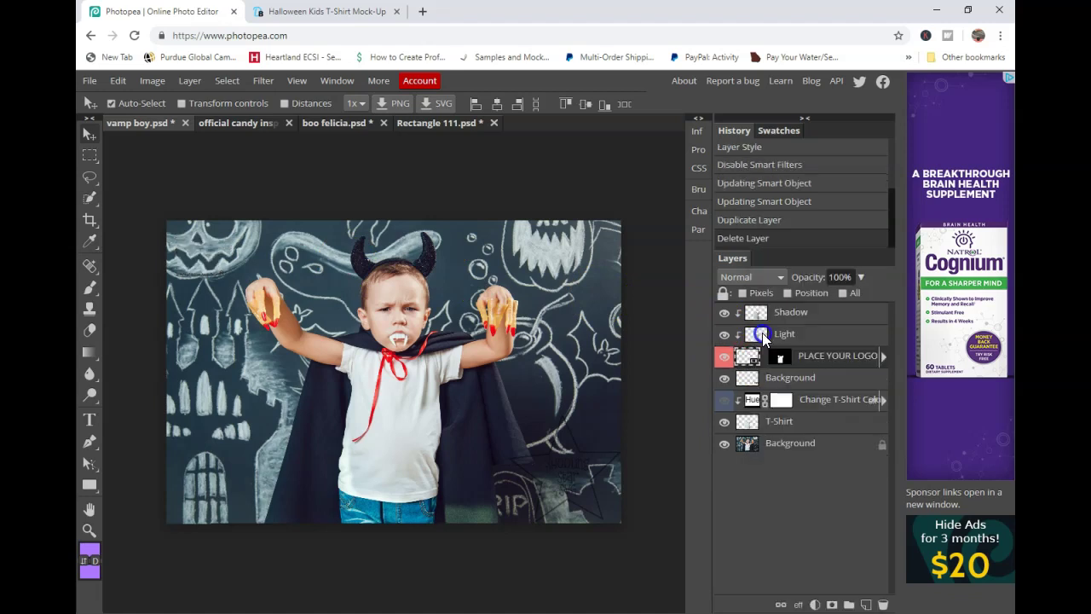
Step: Duplicate the candy inspector layer into Rectangle 111.psd instead
left_click(242, 125)
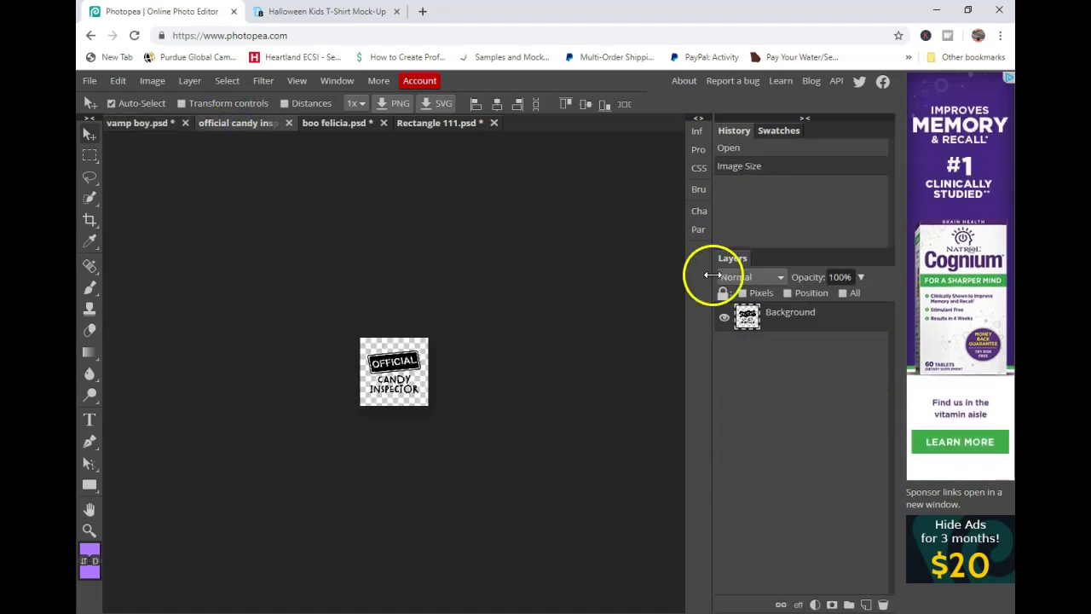
right_click(749, 317)
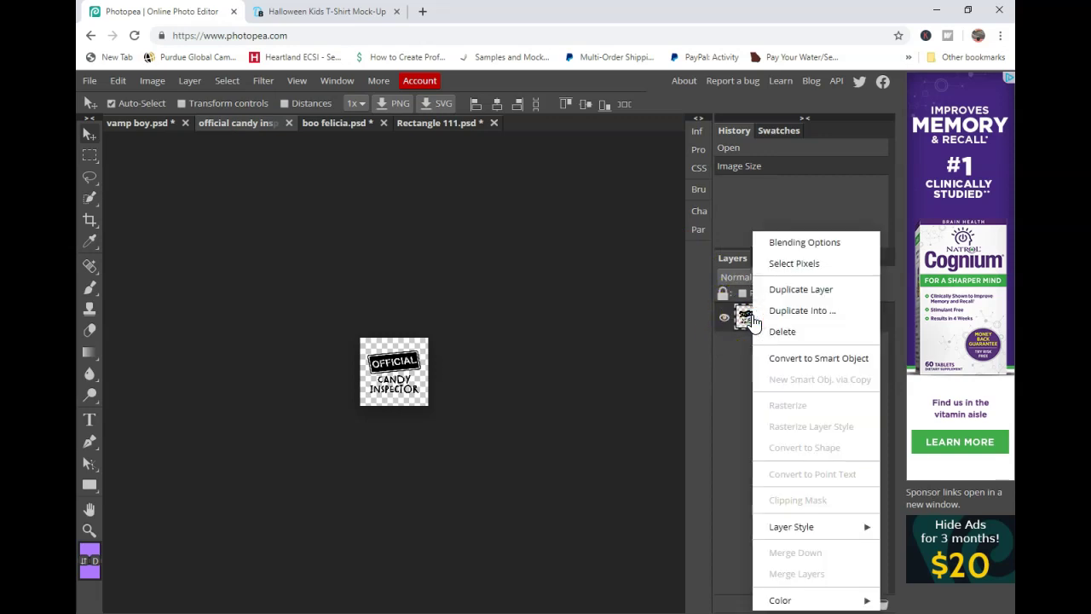
left_click(776, 311)
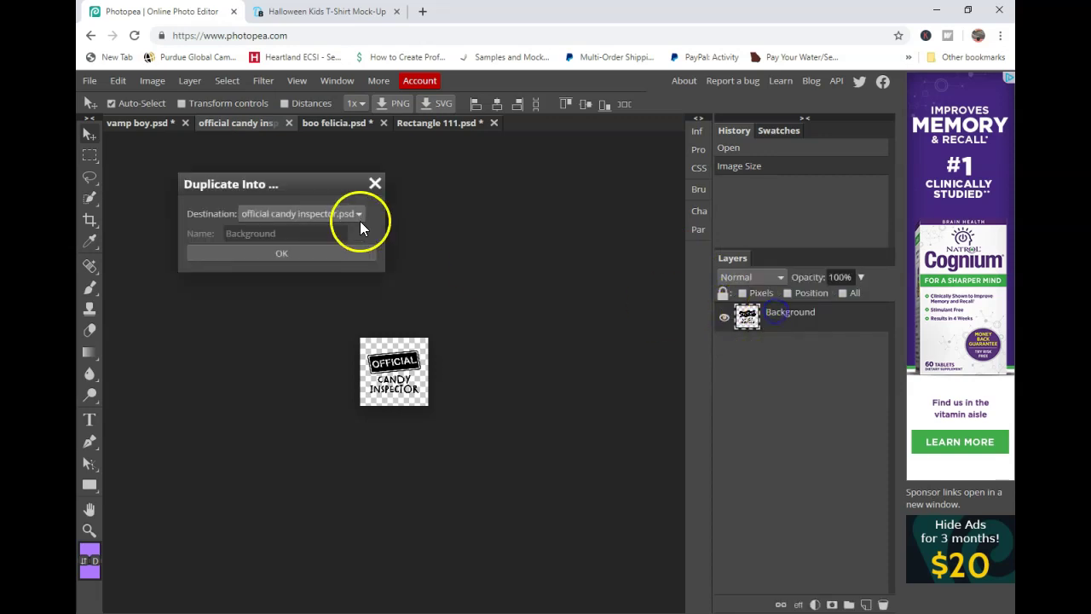
left_click(345, 220)
left_click(318, 269)
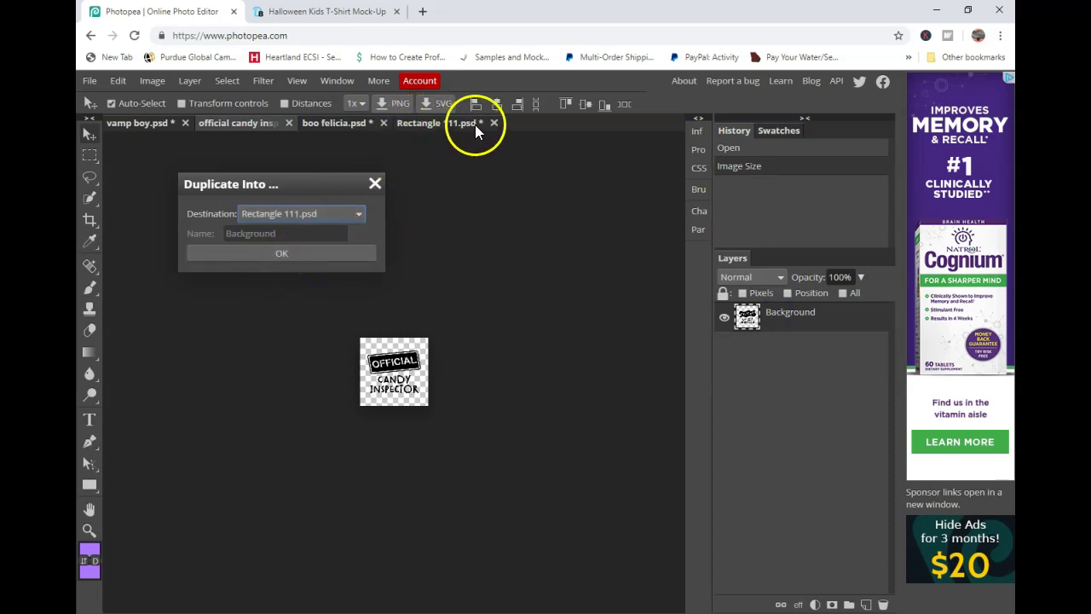
left_click(271, 253)
Step: Move the OFFICIAL CANDY INSPECTOR logo down to the centre of the shirt design
left_click(422, 122)
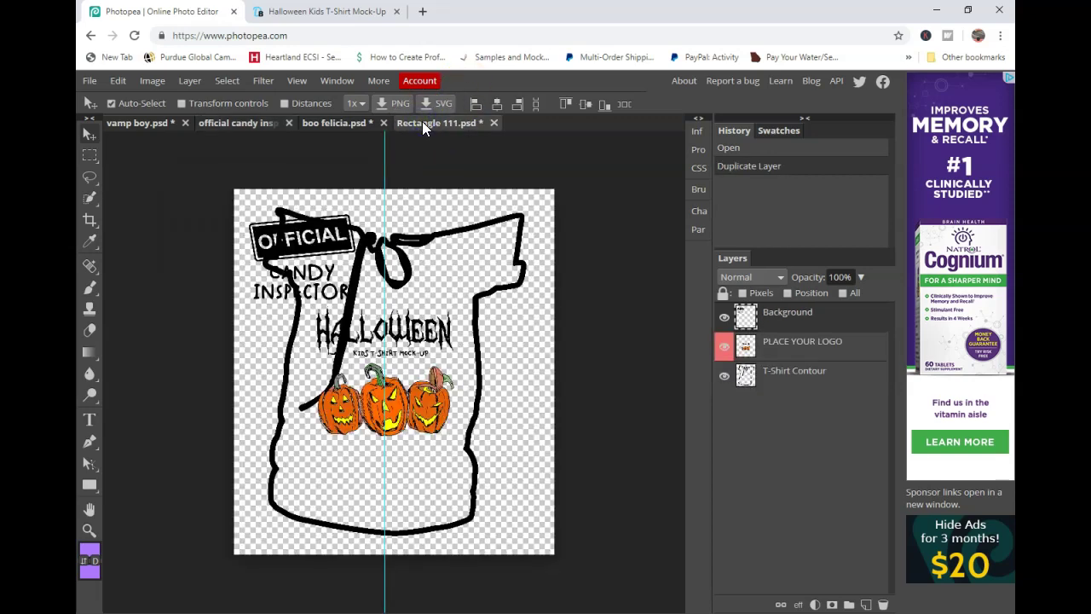
left_click(320, 229)
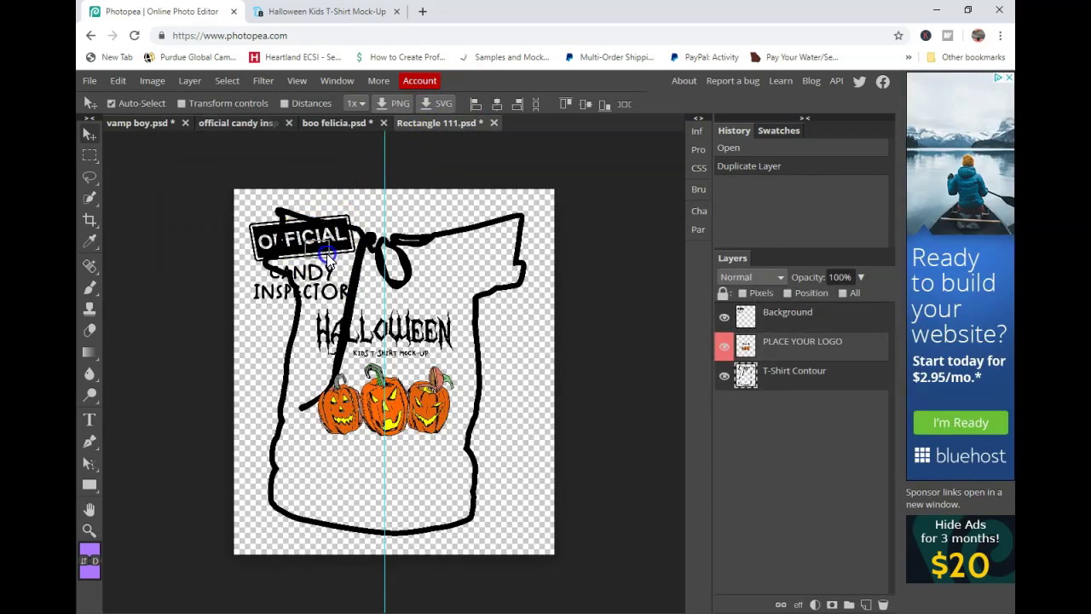
left_click(776, 319)
left_click_drag(299, 243, 376, 347)
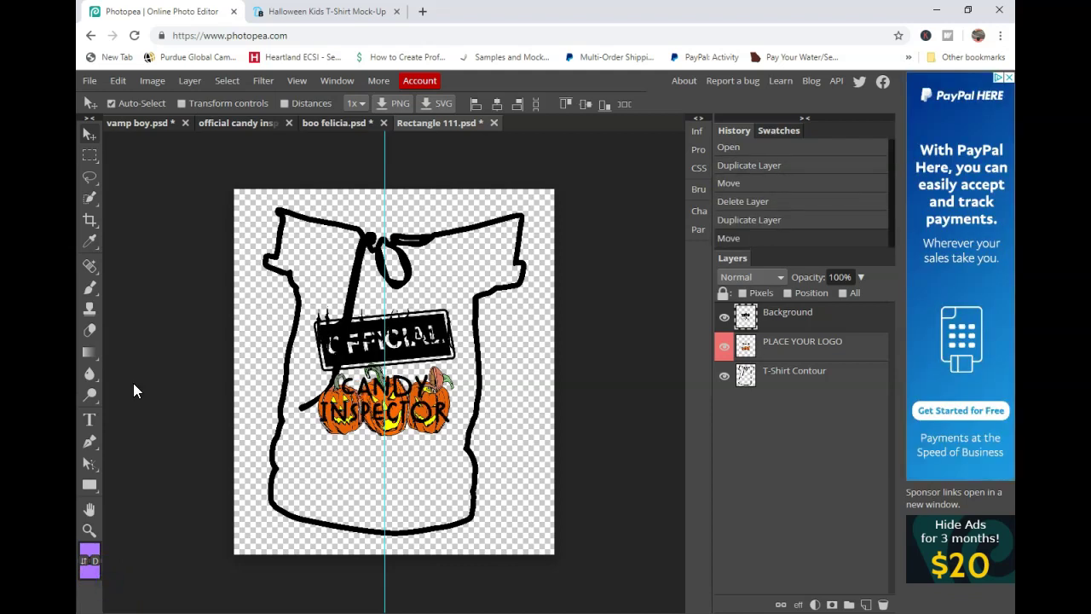
mouse_move(133, 383)
left_mouse_down()
mouse_move(182, 378)
mouse_move(251, 324)
left_mouse_up()
Step: Hide the T-Shirt Contour and delete the PLACE YOUR LOGO layer
left_click(725, 377)
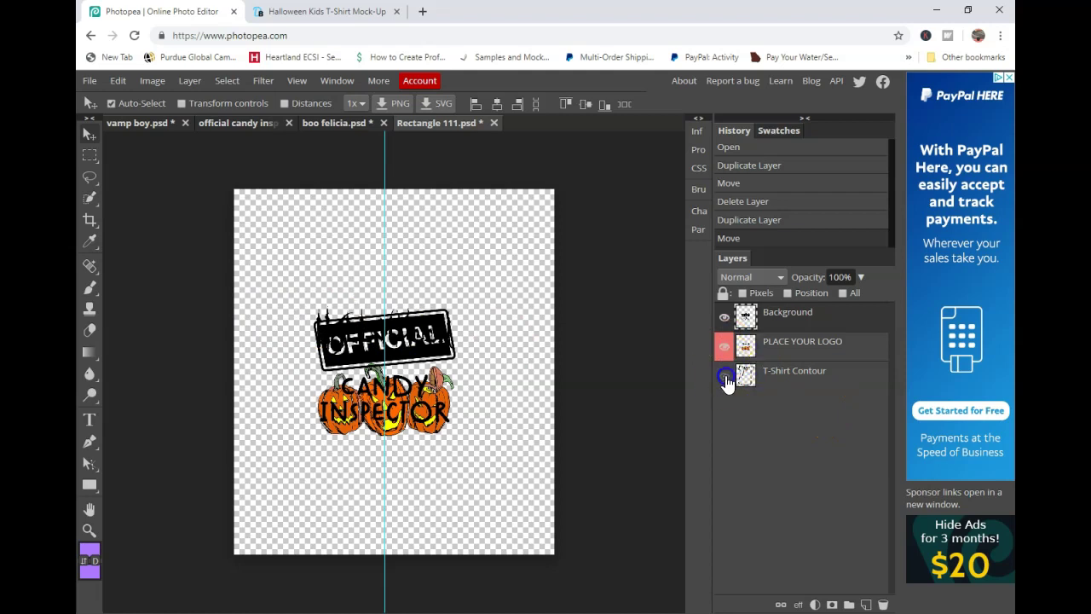
left_click(725, 346)
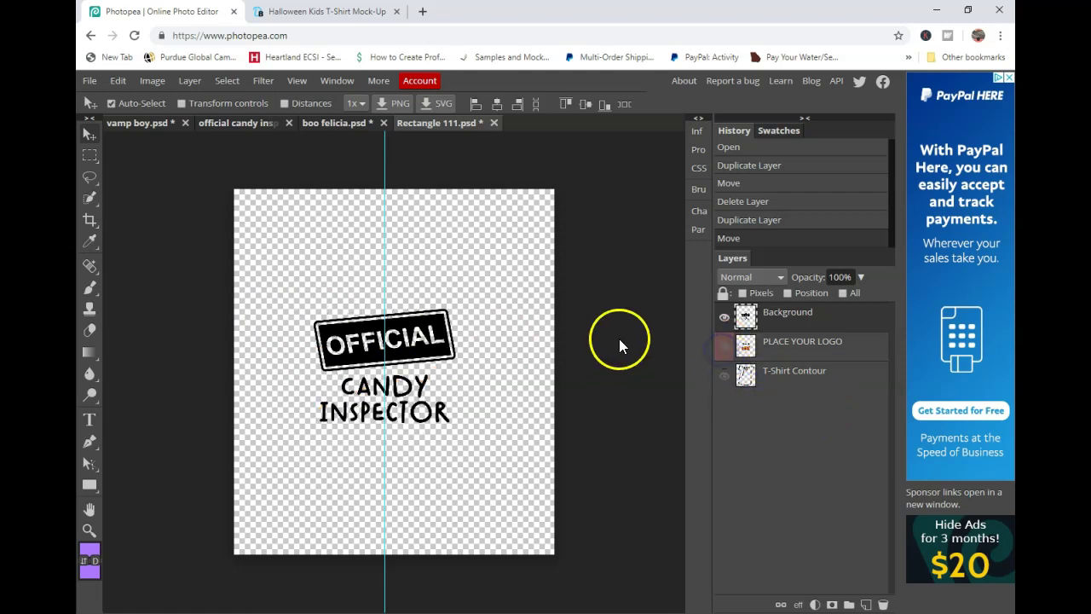
right_click(759, 351)
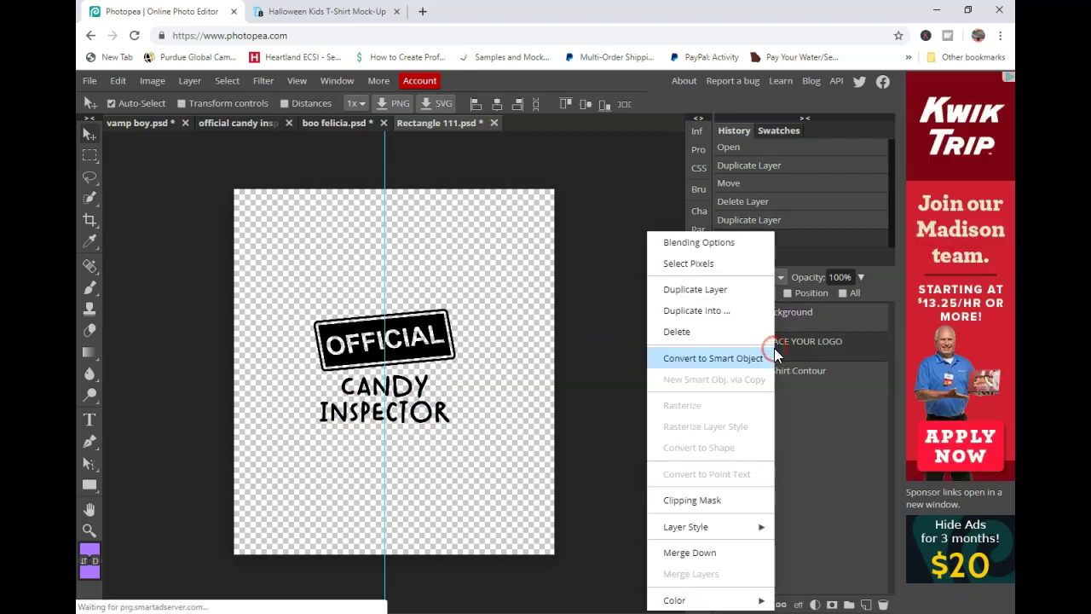
left_click(685, 330)
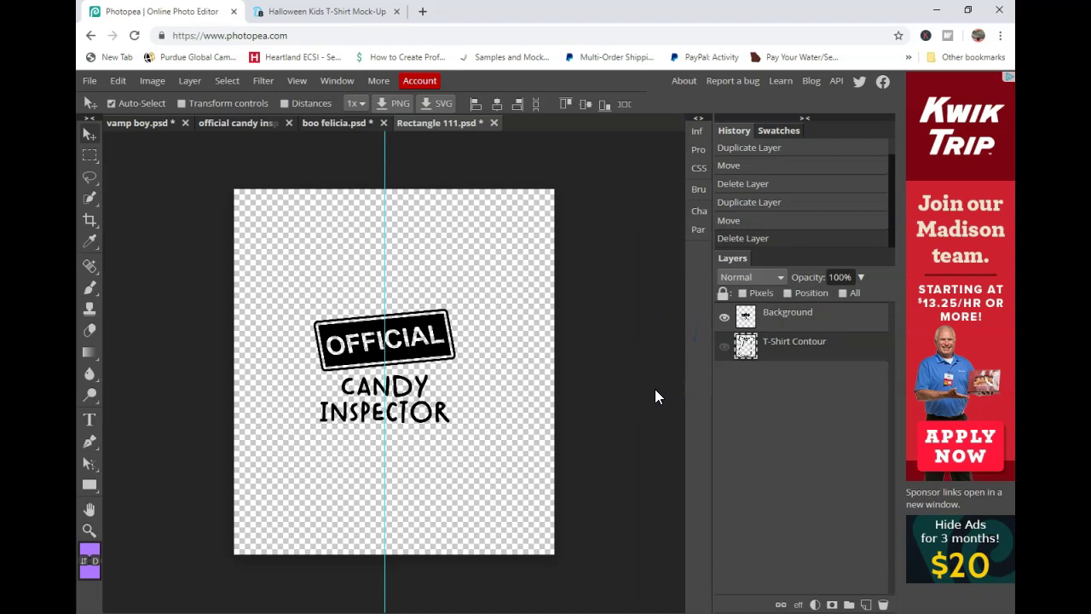
Step: Save the smart object and raise the artwork slightly, checking the vamp boy mockup
key("ctrl+s")
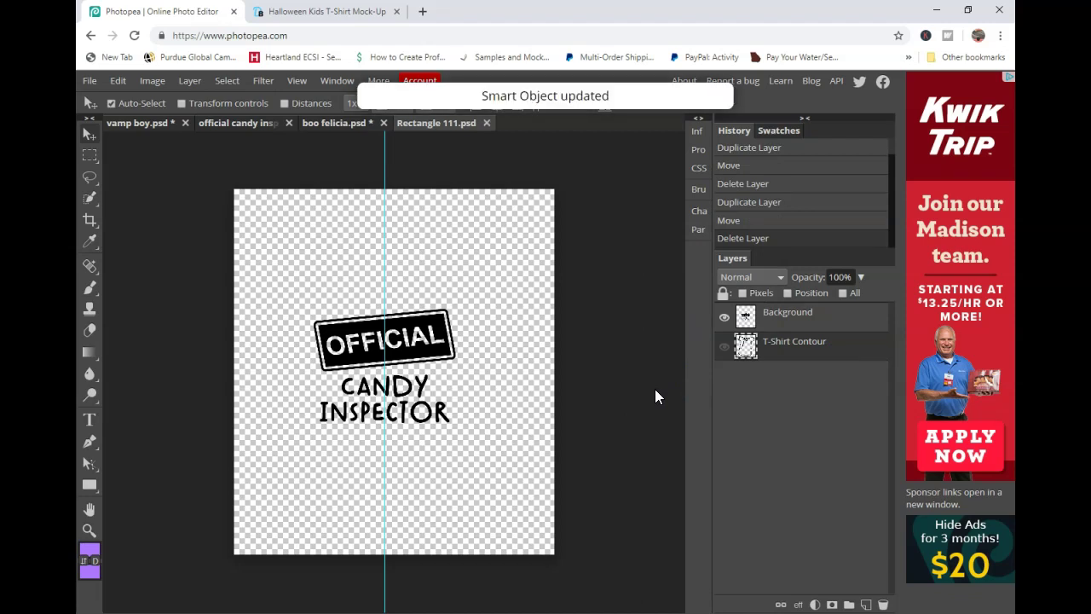
left_click(89, 80)
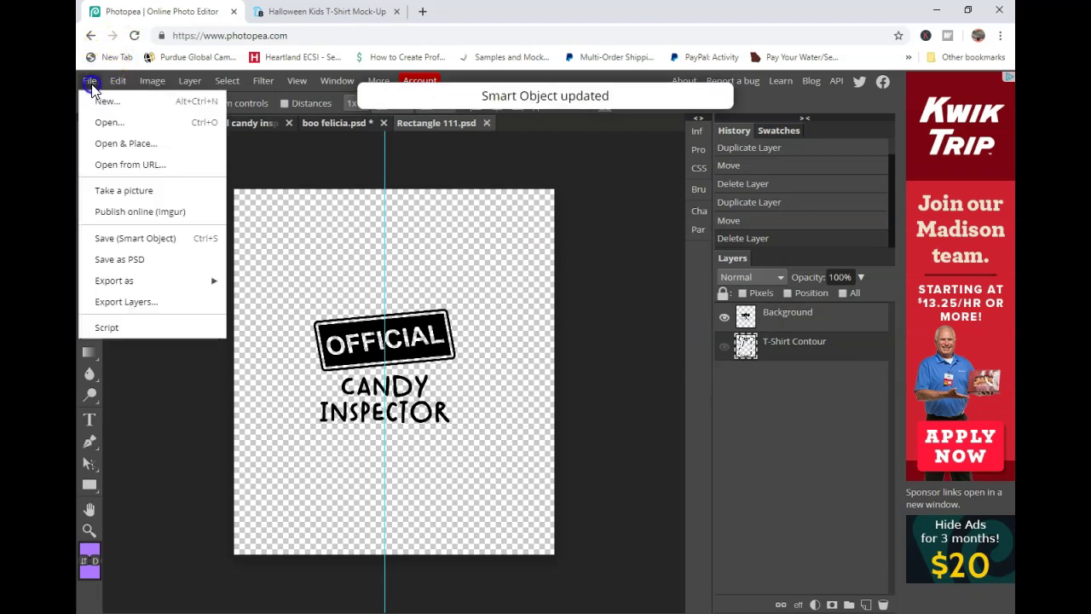
left_click(131, 238)
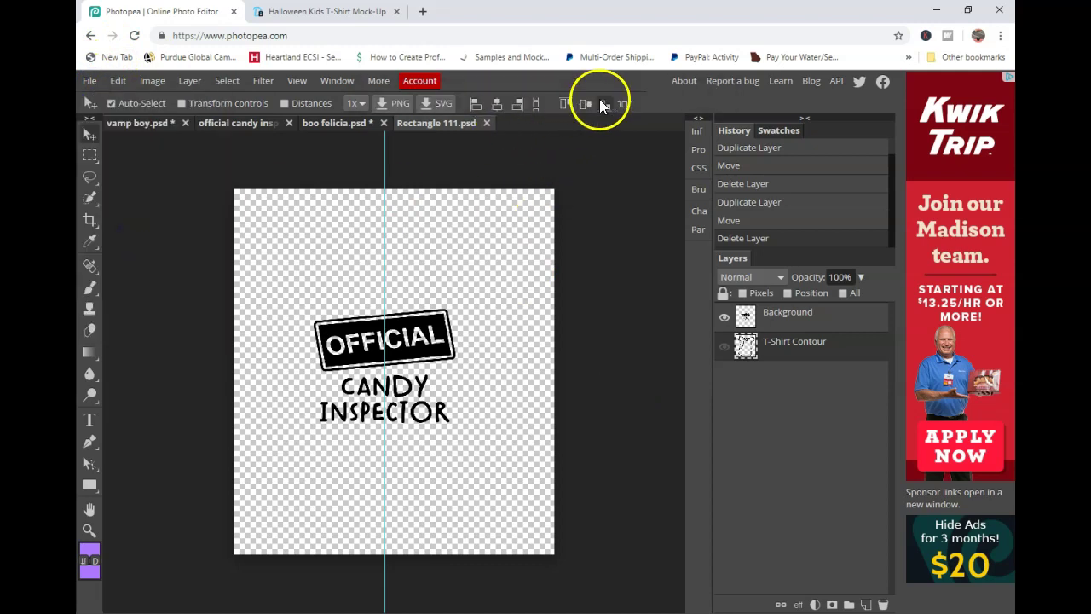
left_click(128, 124)
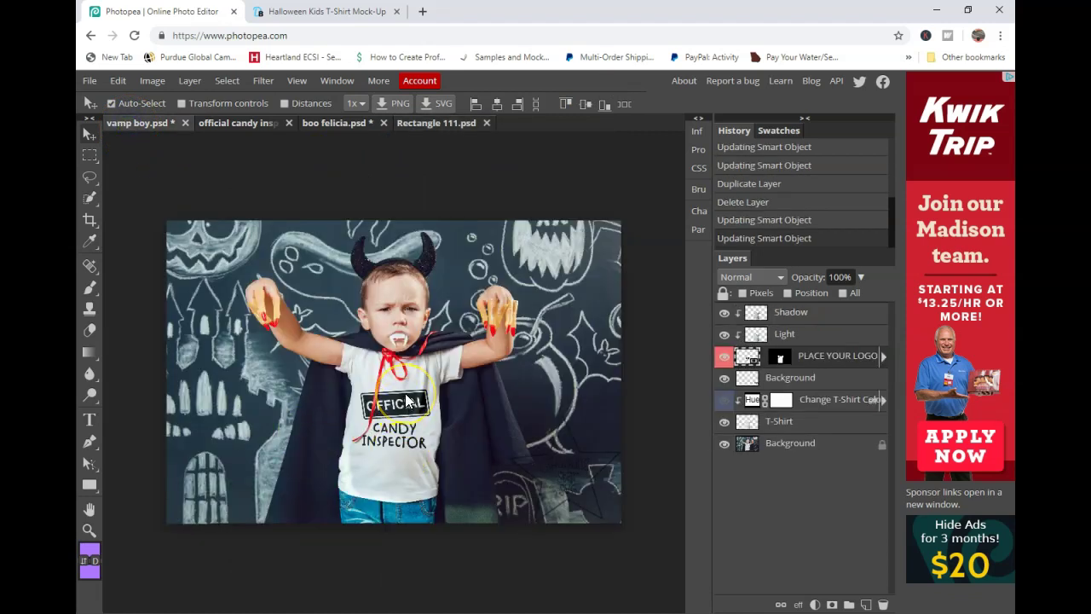
left_click(428, 125)
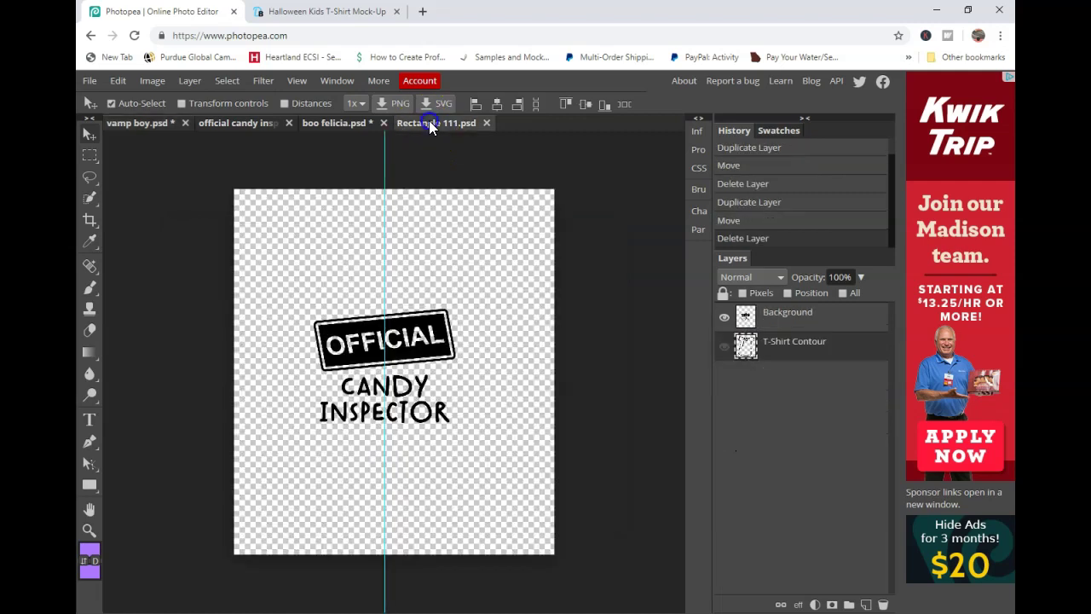
left_click_drag(401, 358, 402, 337)
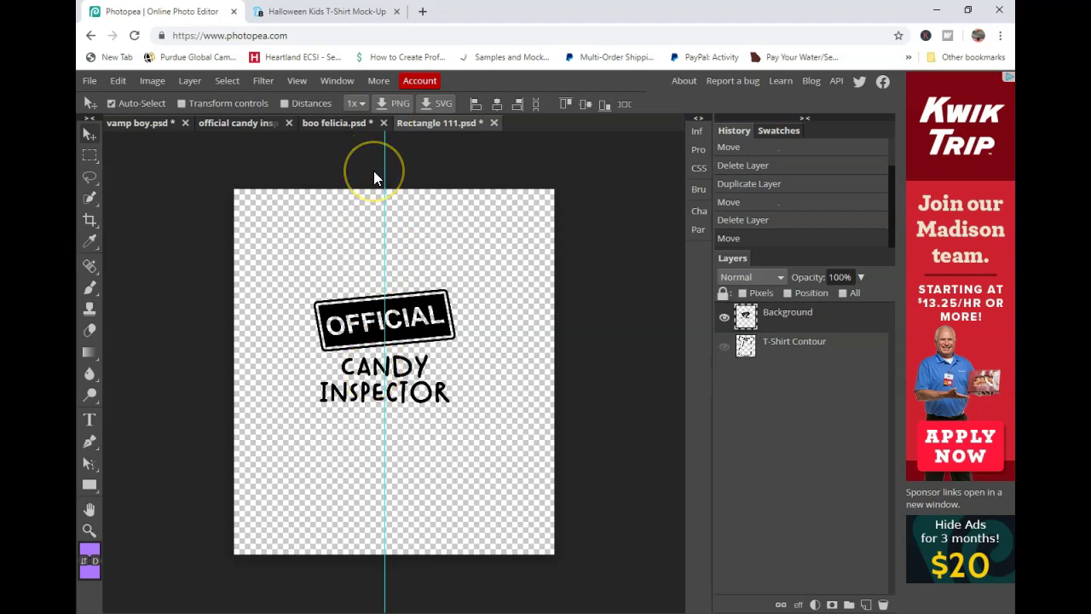
key("ctrl+s")
left_click(166, 126)
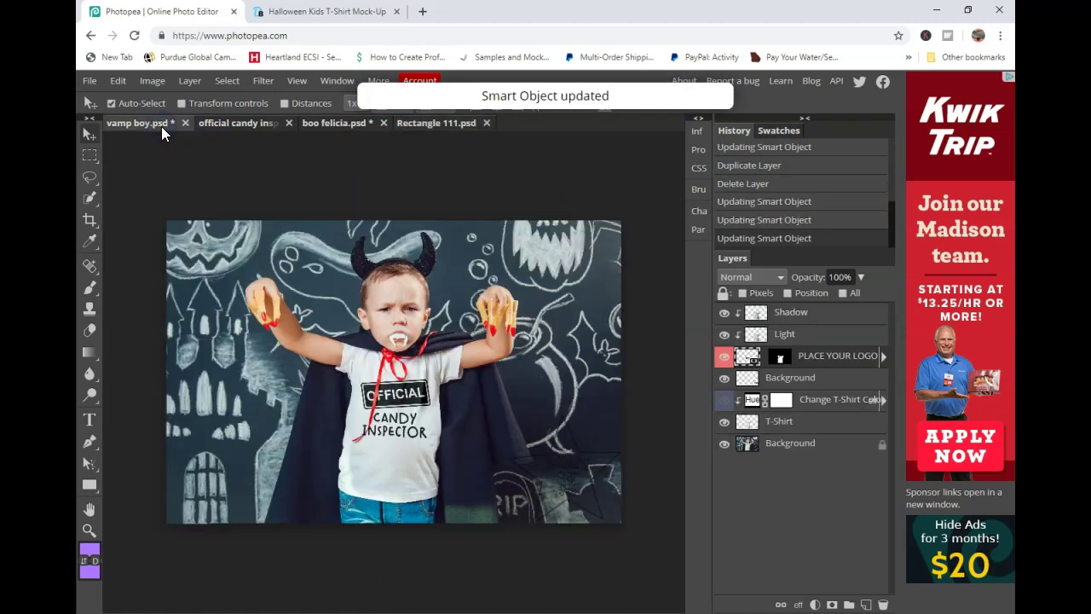
Step: Nudge the artwork up about 20 px, then back down, saving and checking the mockup each time
left_click(407, 126)
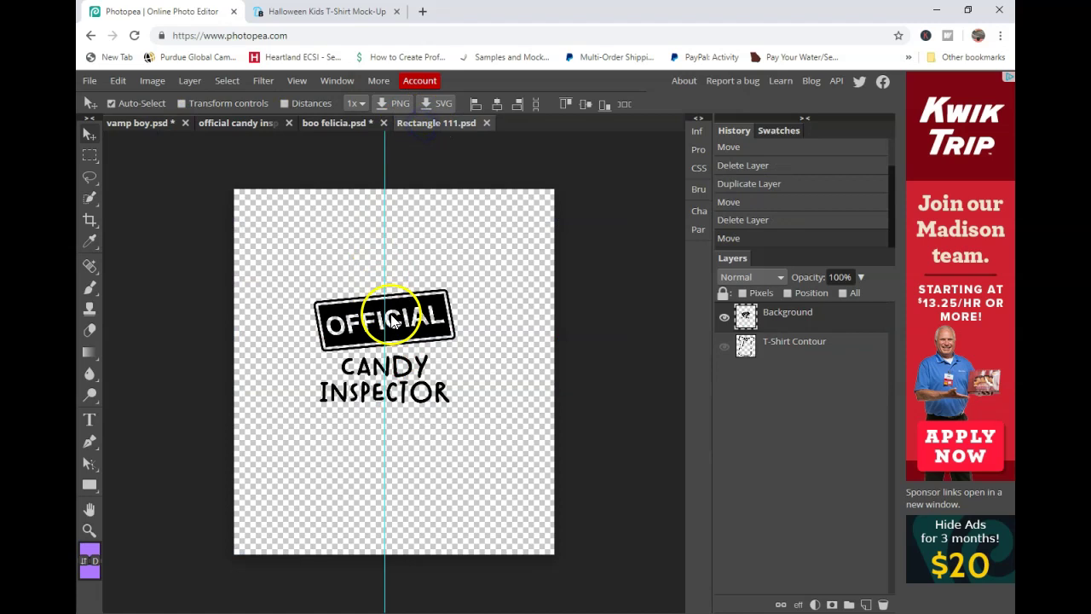
left_click_drag(393, 320, 393, 304)
key("ctrl+s")
left_click(168, 126)
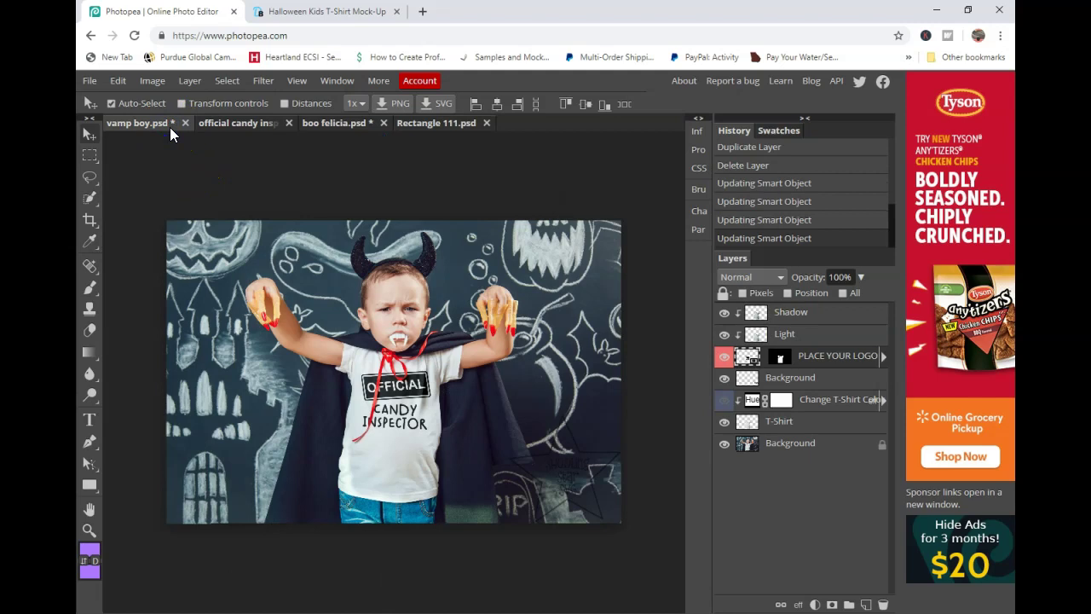
left_click(467, 123)
left_click_drag(398, 298, 399, 315)
key("ctrl+s")
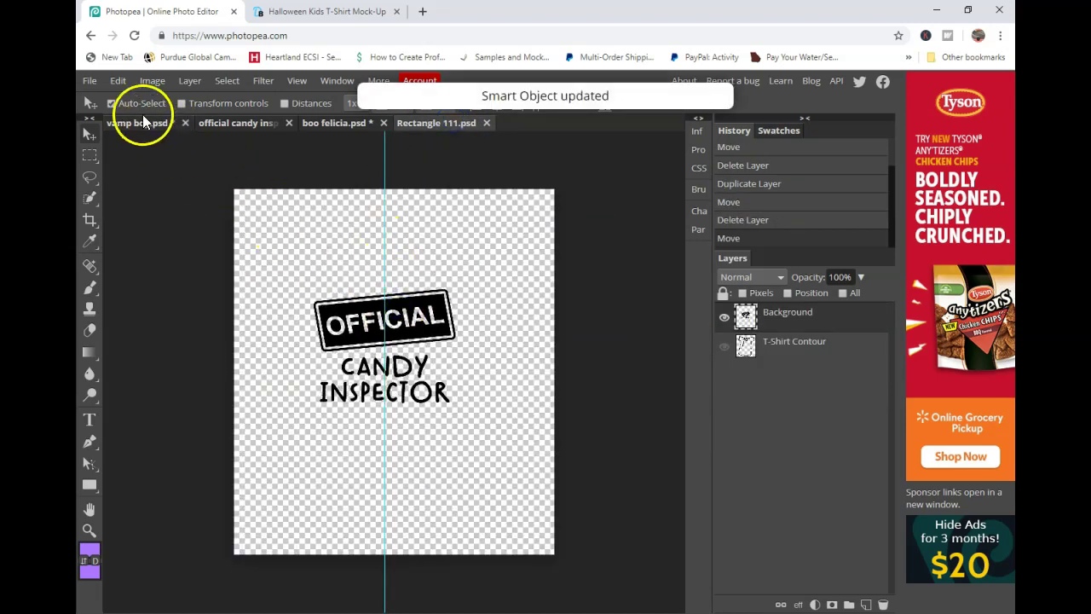
left_click(144, 123)
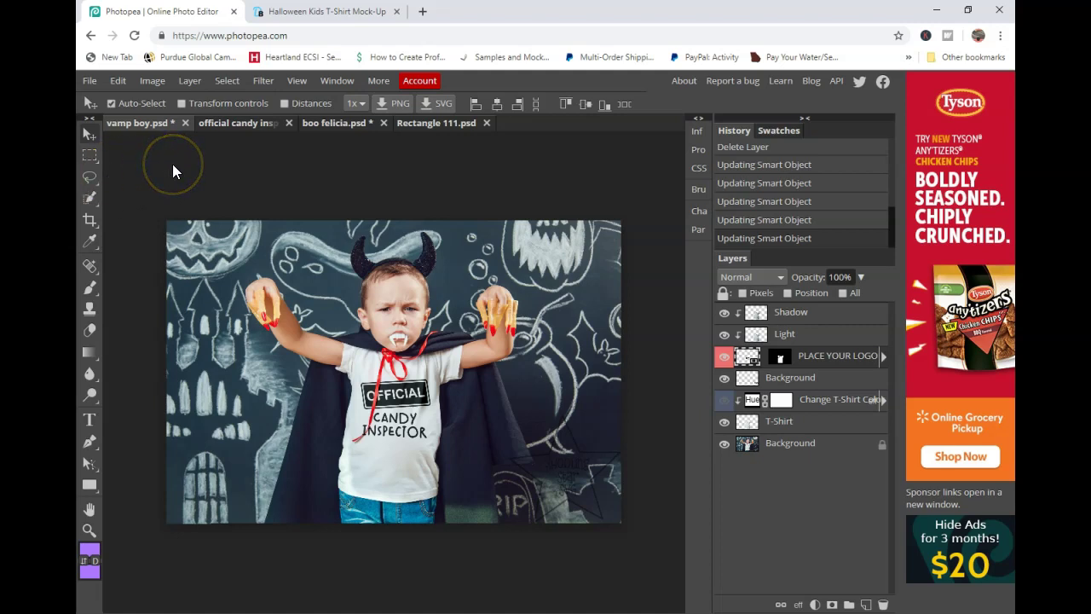
Step: Start a JPG export of the vamp boy mockup with quality set to 100%
left_click(89, 82)
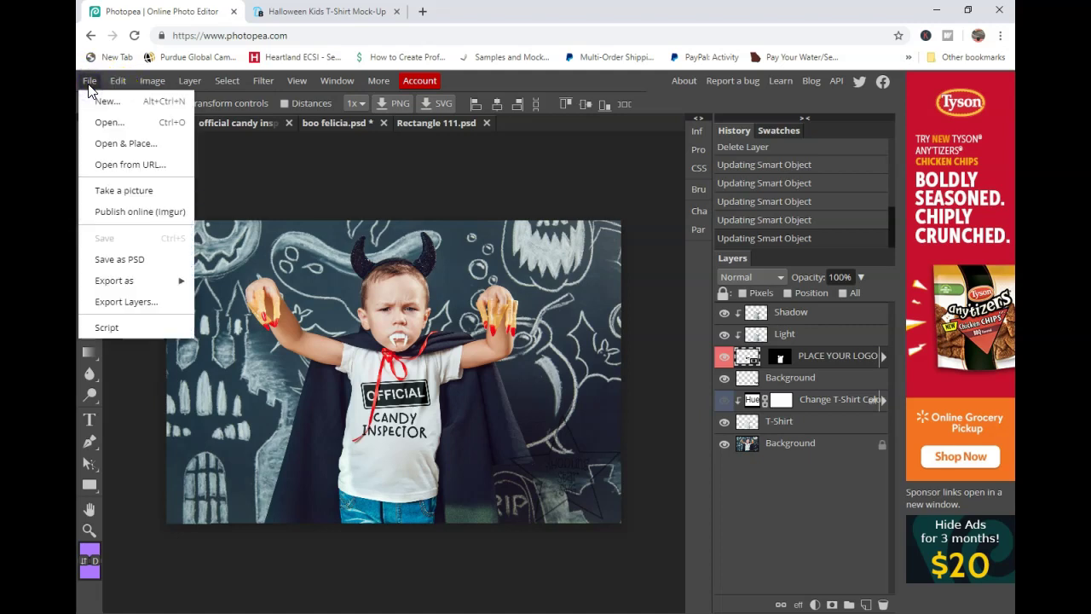
left_click(119, 281)
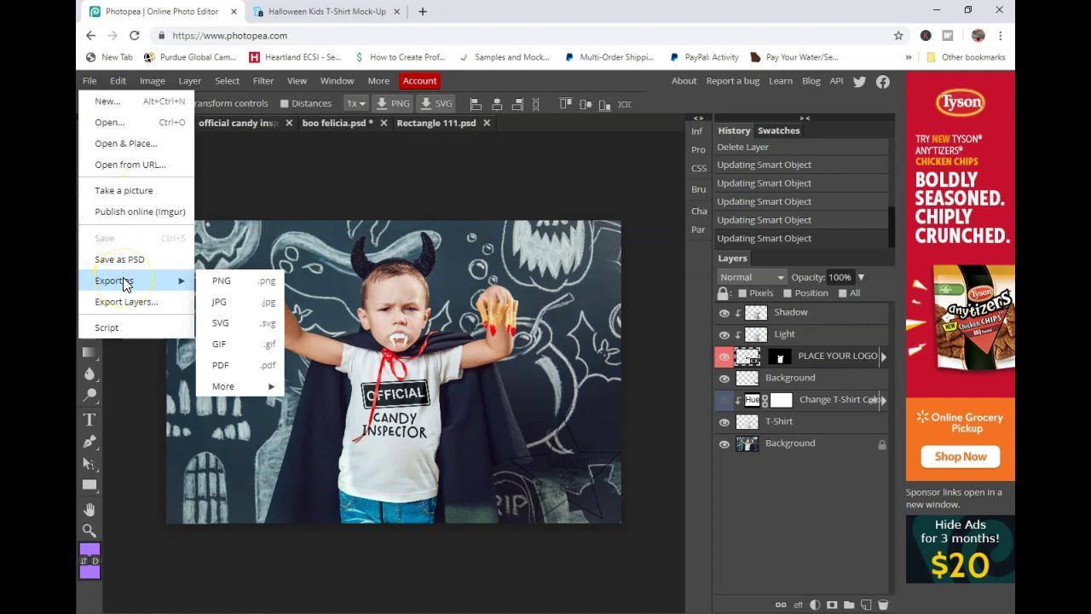
left_click(224, 386)
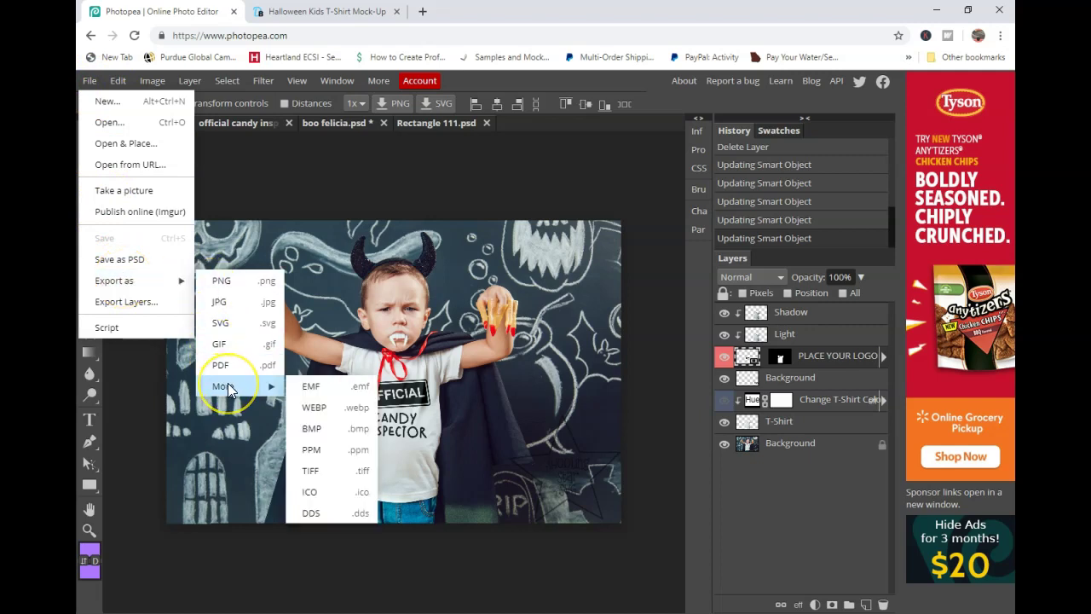
left_click(221, 309)
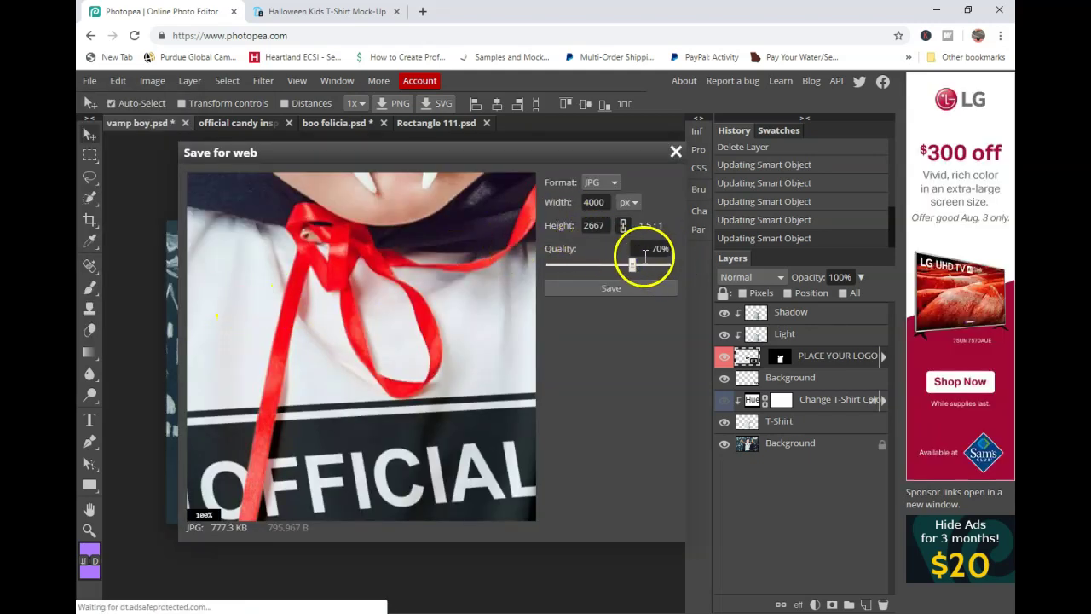
left_click(673, 266)
left_click(673, 266)
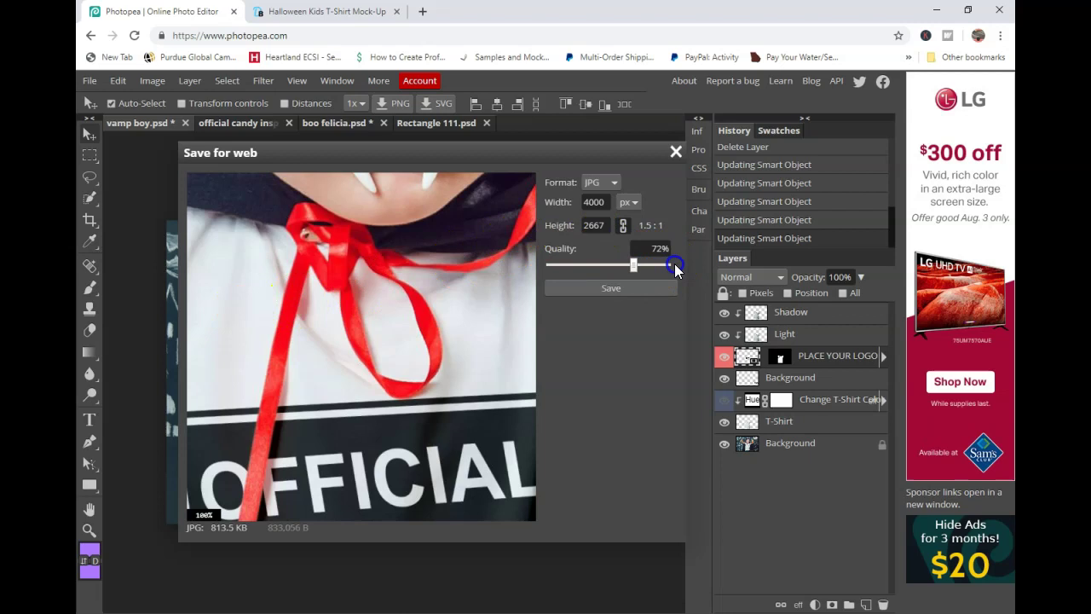
left_click(674, 264)
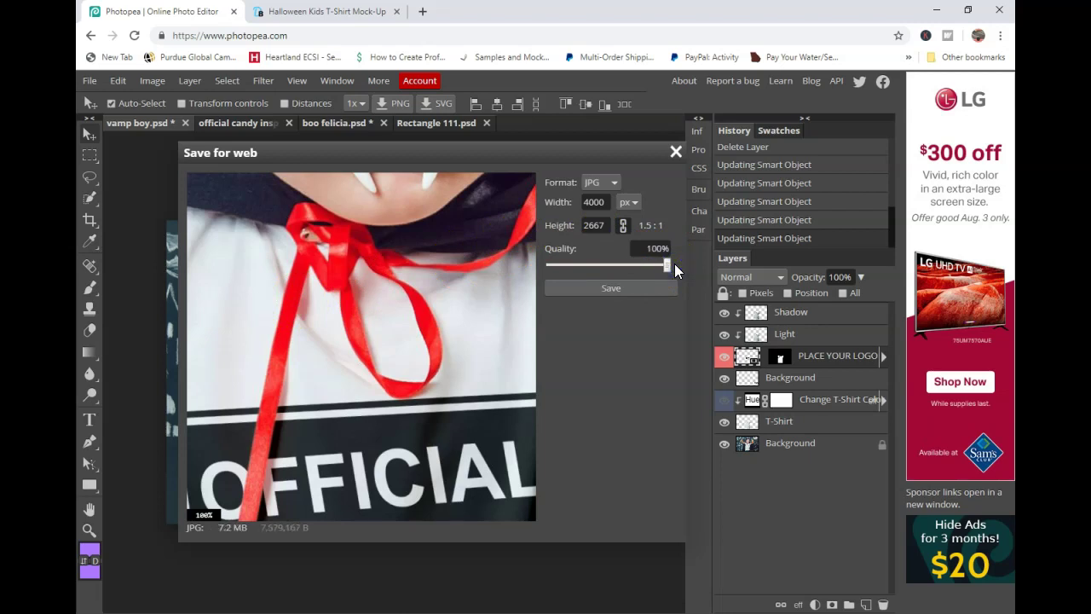
Step: Set the export width to 2000 px and inspect the shirt lettering in the preview
double_click(607, 204)
type("2")
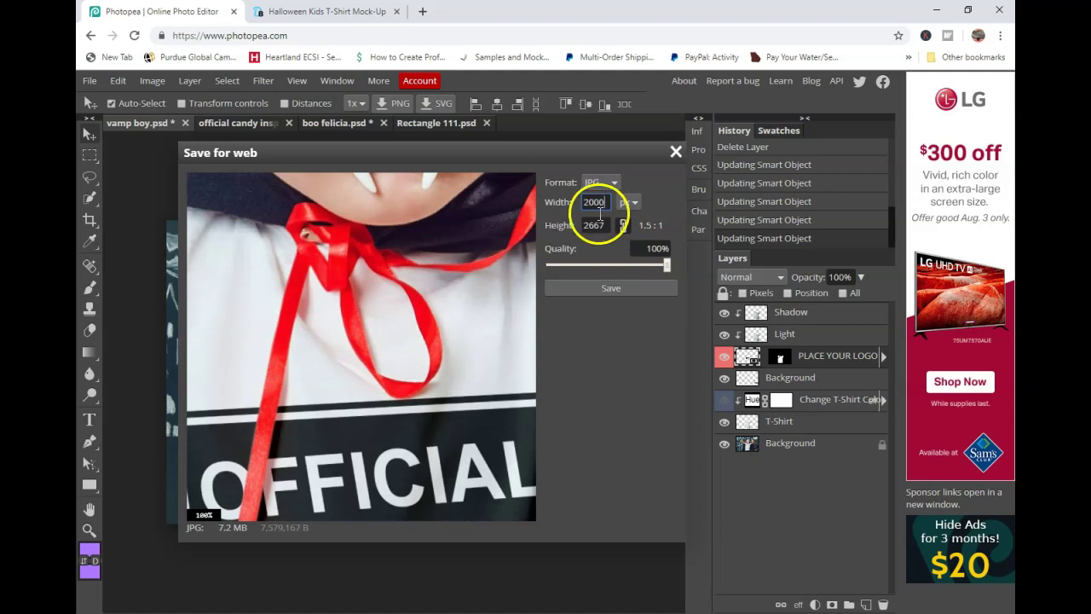
left_click(599, 226)
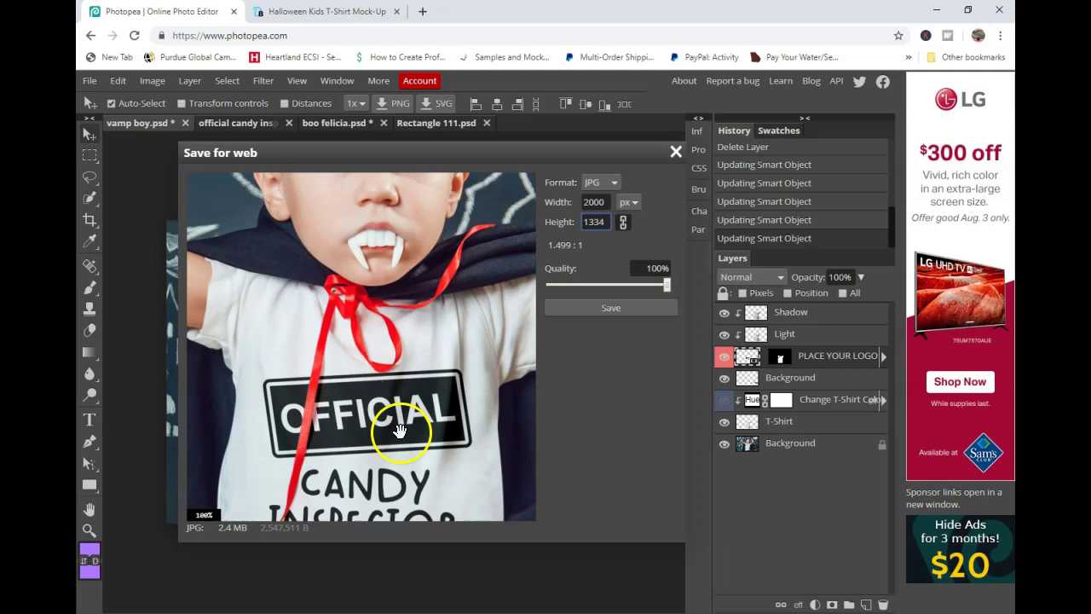
left_click_drag(400, 430, 397, 312)
left_click_drag(285, 316, 350, 348)
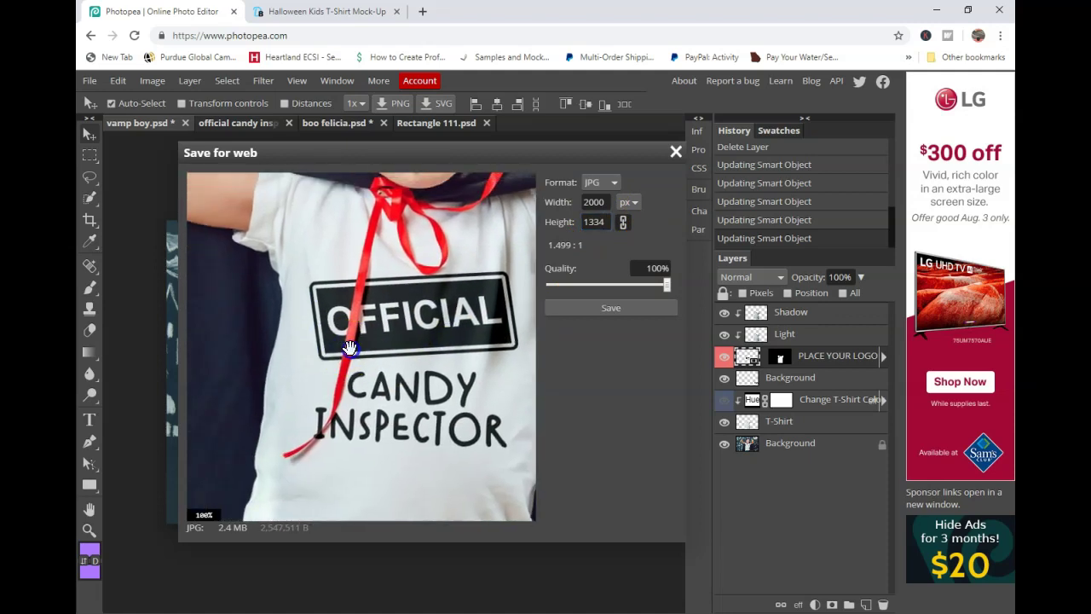
left_click_drag(451, 329, 341, 346)
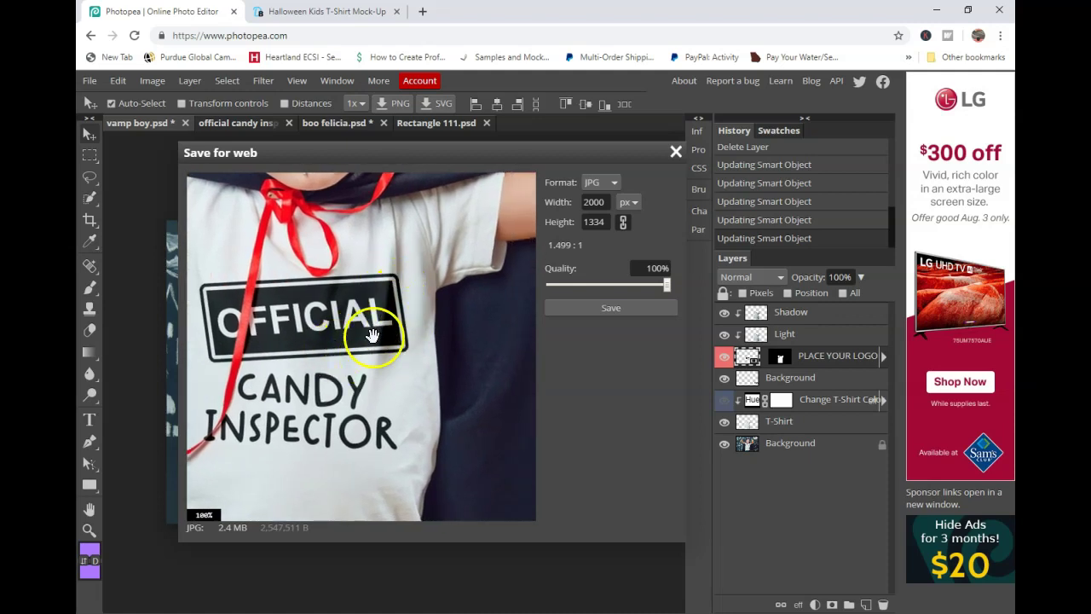
left_click_drag(360, 341, 414, 272)
left_click_drag(419, 361, 446, 312)
Step: Test a 6000 px width for lettering detail, then revert to 2000 px and save vamp boy.jpg
left_click(604, 202)
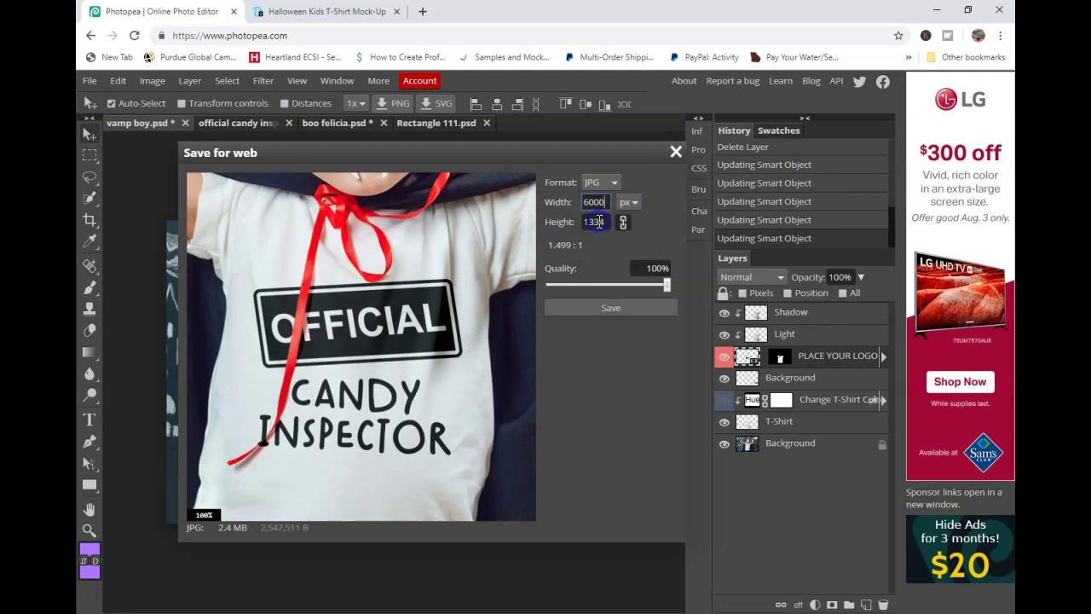
key("Return")
left_click_drag(385, 434, 370, 248)
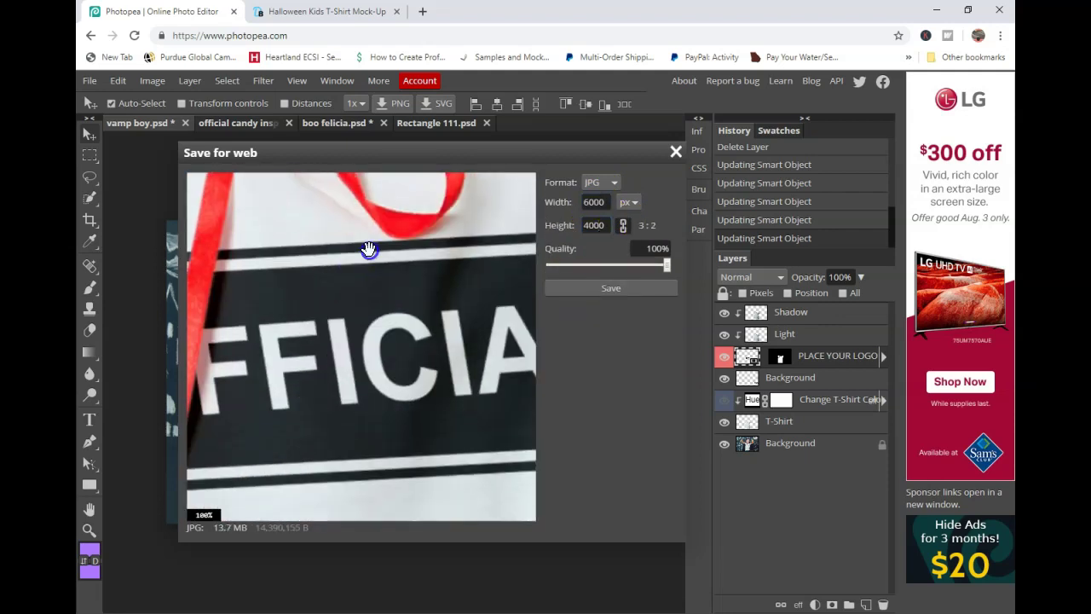
left_click_drag(410, 381, 355, 293)
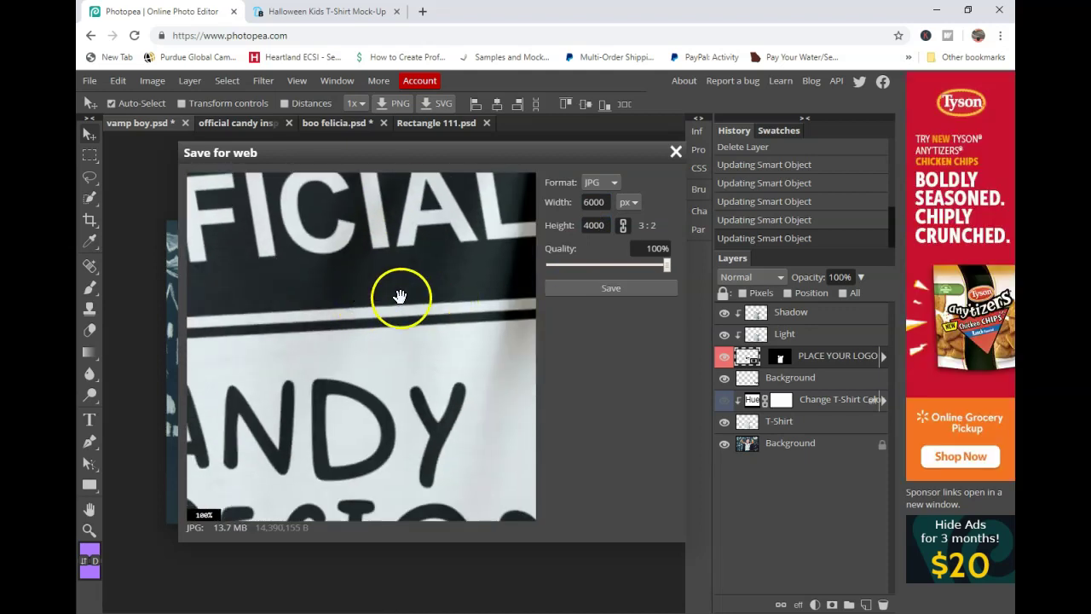
double_click(594, 208)
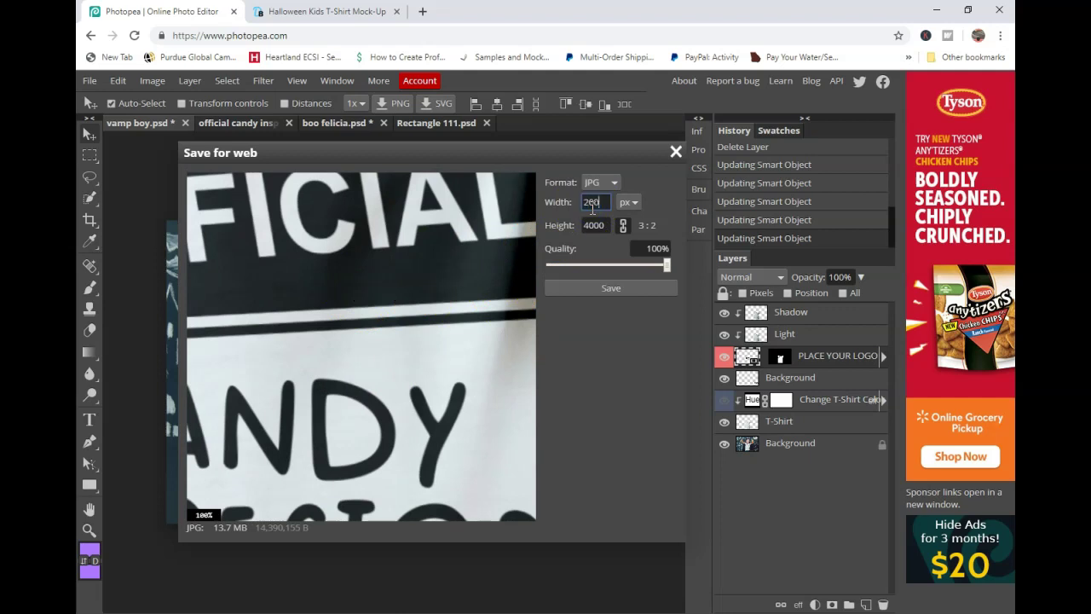
double_click(595, 225)
left_click(595, 225)
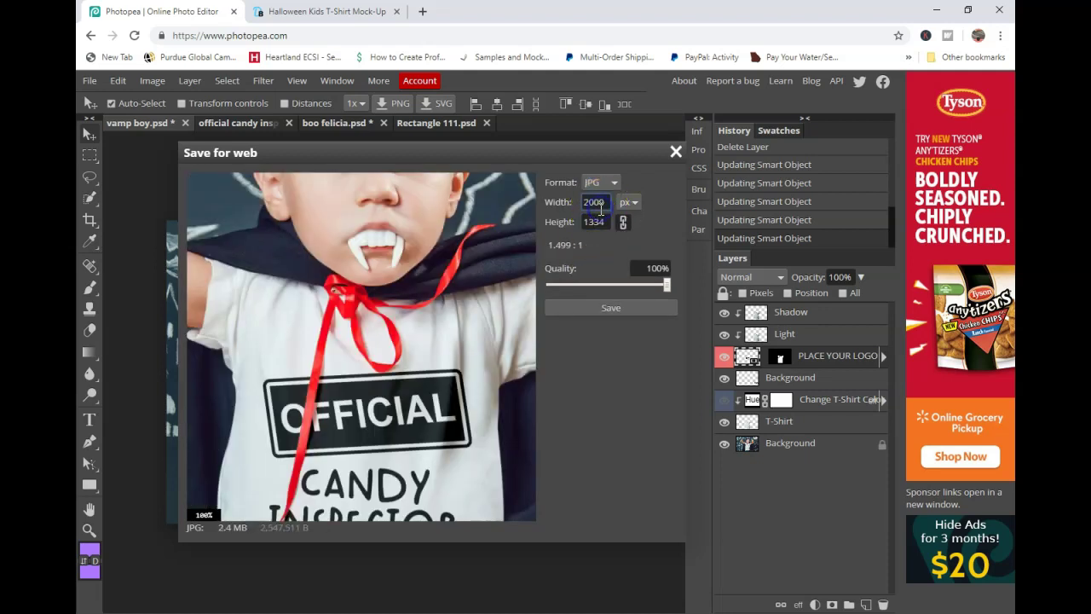
left_click(589, 304)
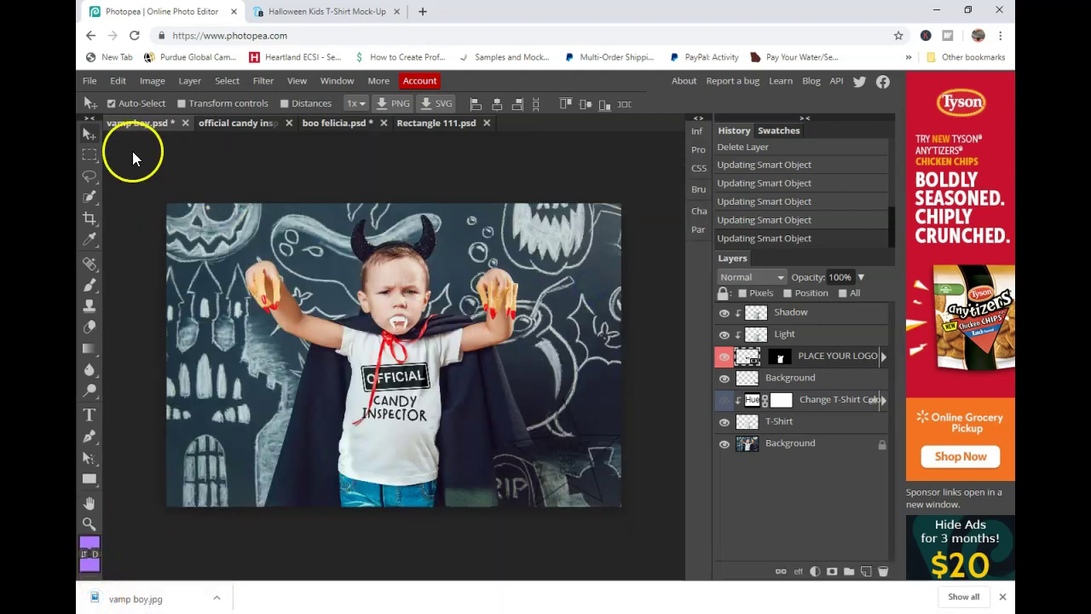
Step: Rename the mockup 'official candy inspector mockup' and save it as a 2000×1334, 100% quality JPG
double_click(146, 123)
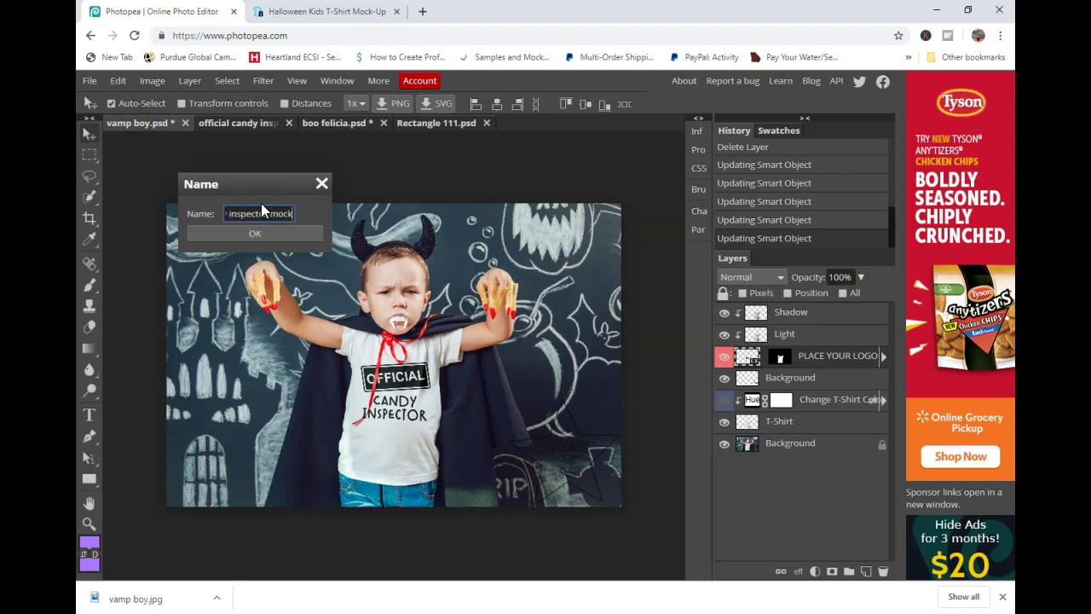
left_click(243, 234)
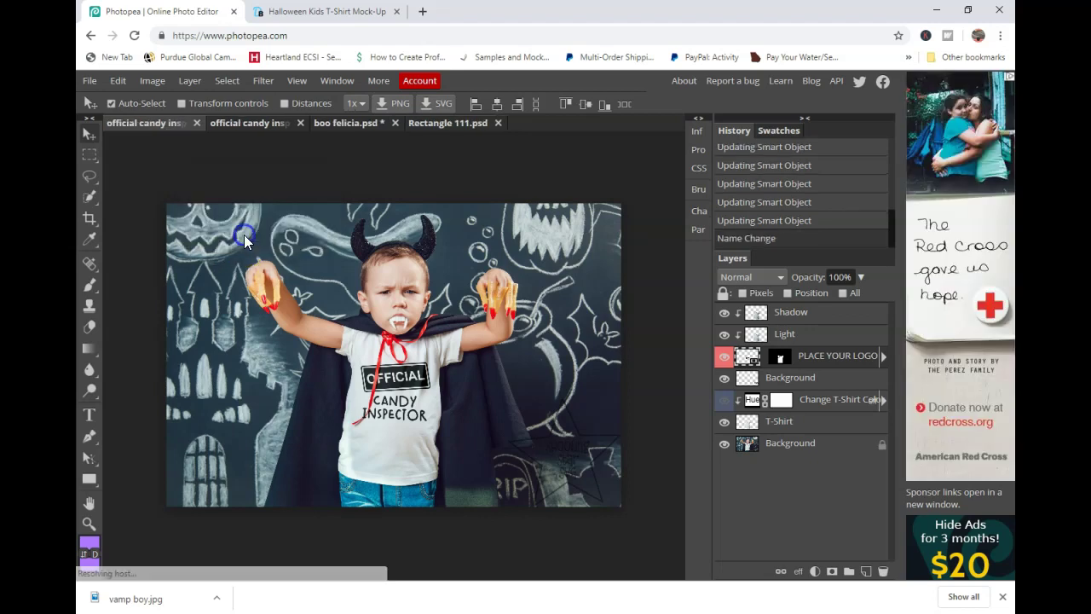
left_click(89, 81)
mouse_move(128, 282)
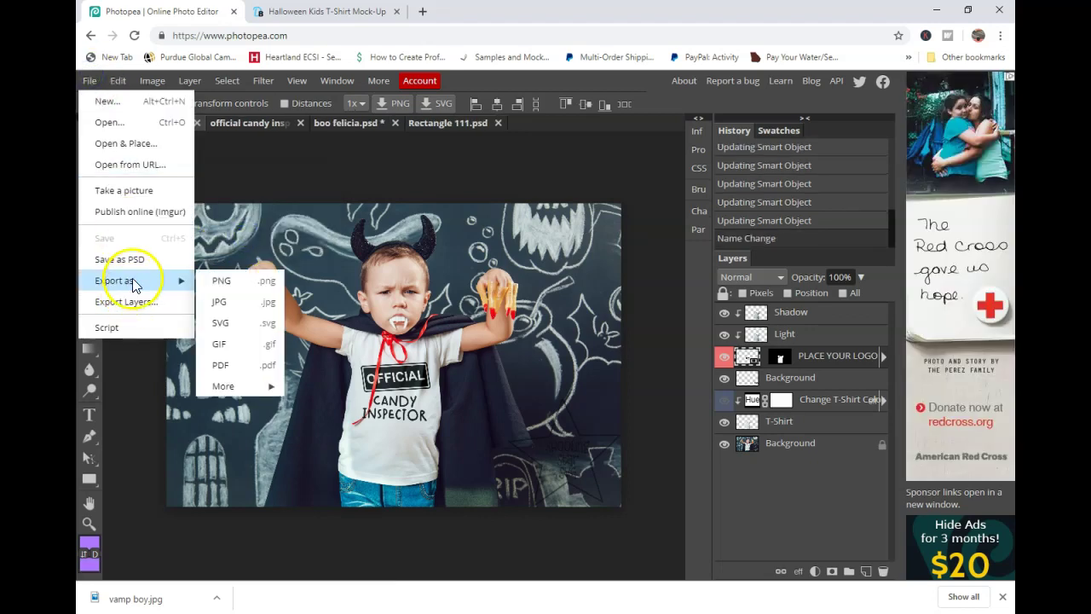
left_click(232, 302)
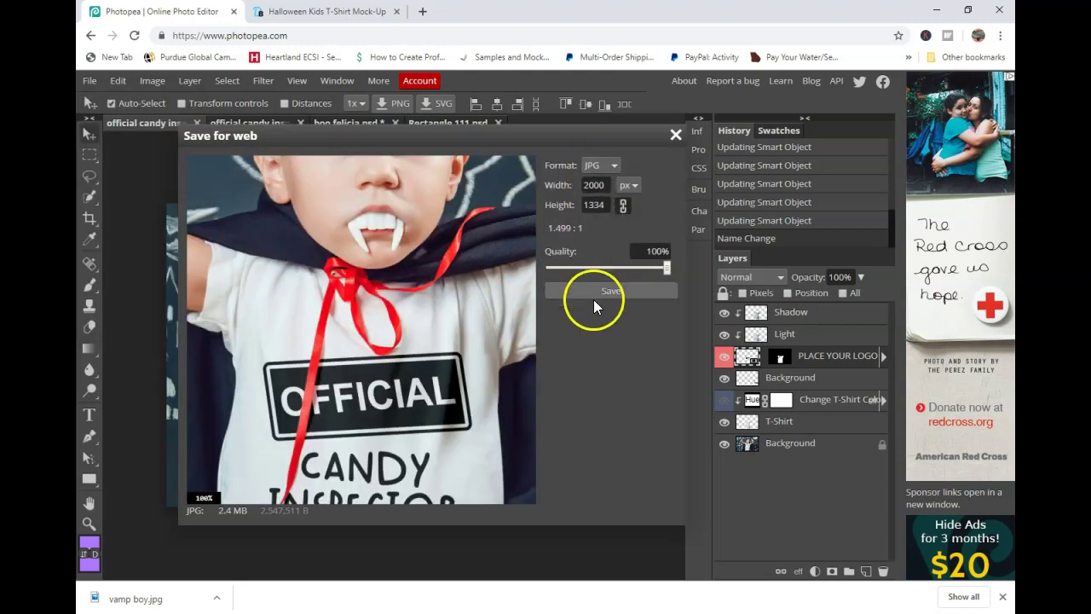
left_click(594, 291)
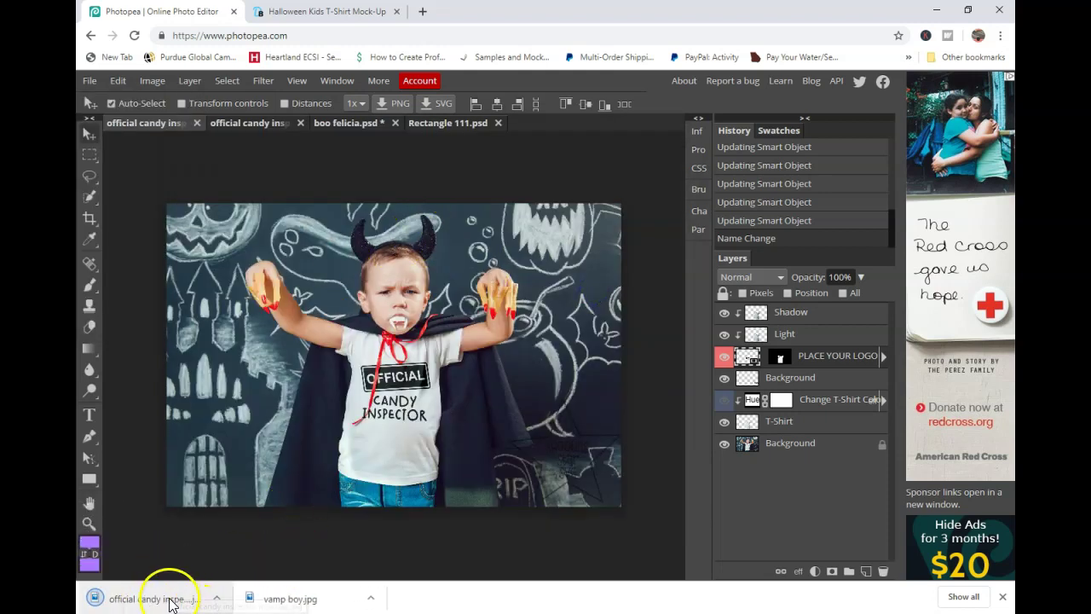
Step: Switch to boo felicia.psd and undo its earlier resize
left_click(337, 125)
left_click(167, 79)
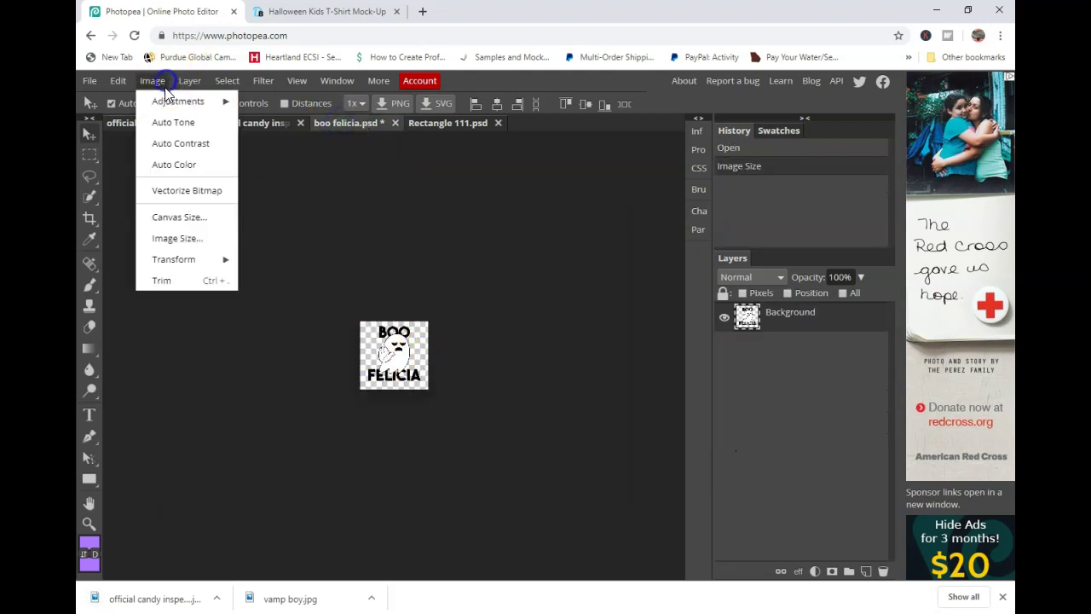
left_click(117, 80)
left_click(132, 102)
Step: In Image Size, enter an 800 × 800 px size and 300 DPI
left_click(156, 80)
left_click(198, 234)
left_click(237, 214)
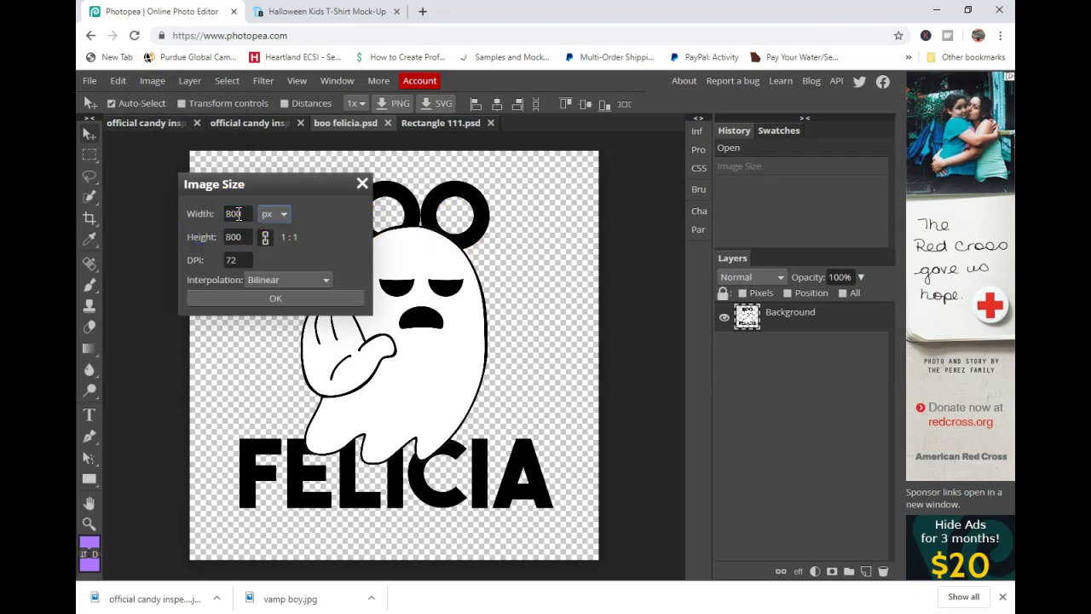
left_click(231, 254)
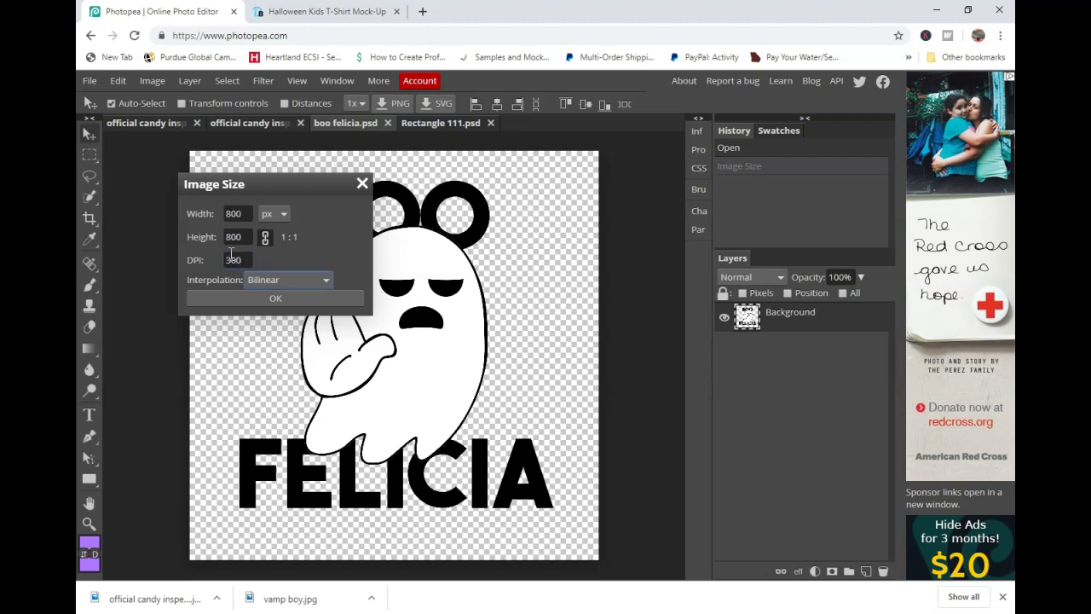
Step: Apply the 800 × 800 size and duplicate the BOO FELICIA design layer into Rectangle 111.psd
left_click(239, 298)
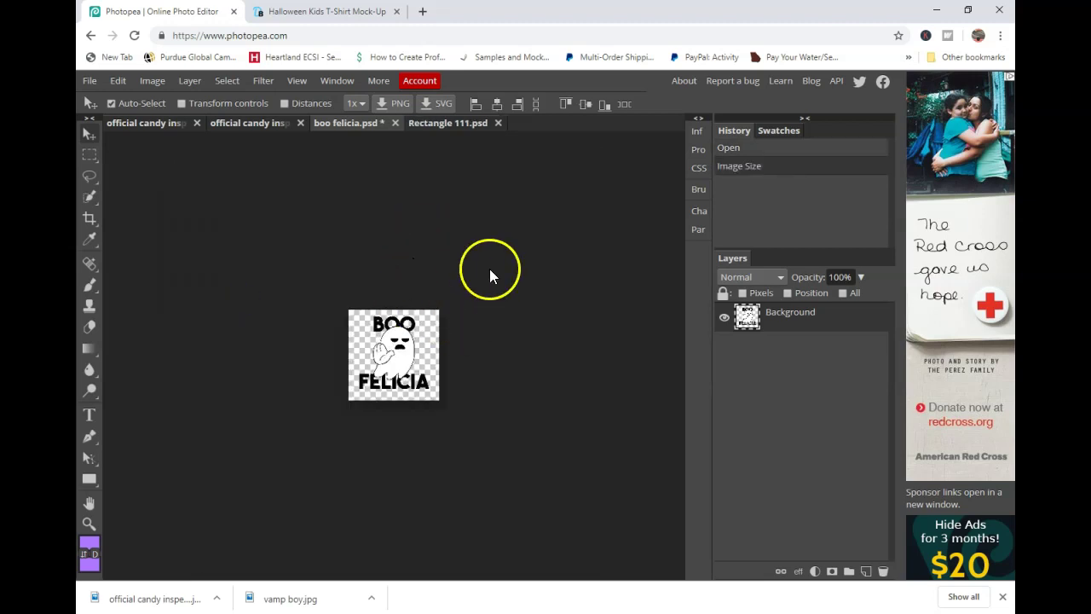
right_click(746, 320)
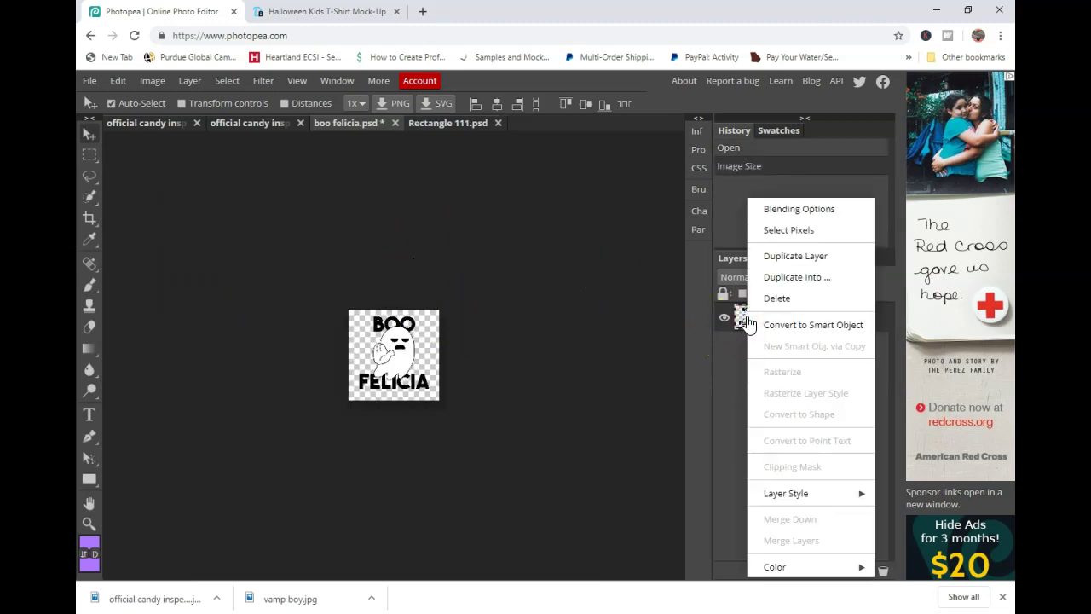
left_click(787, 284)
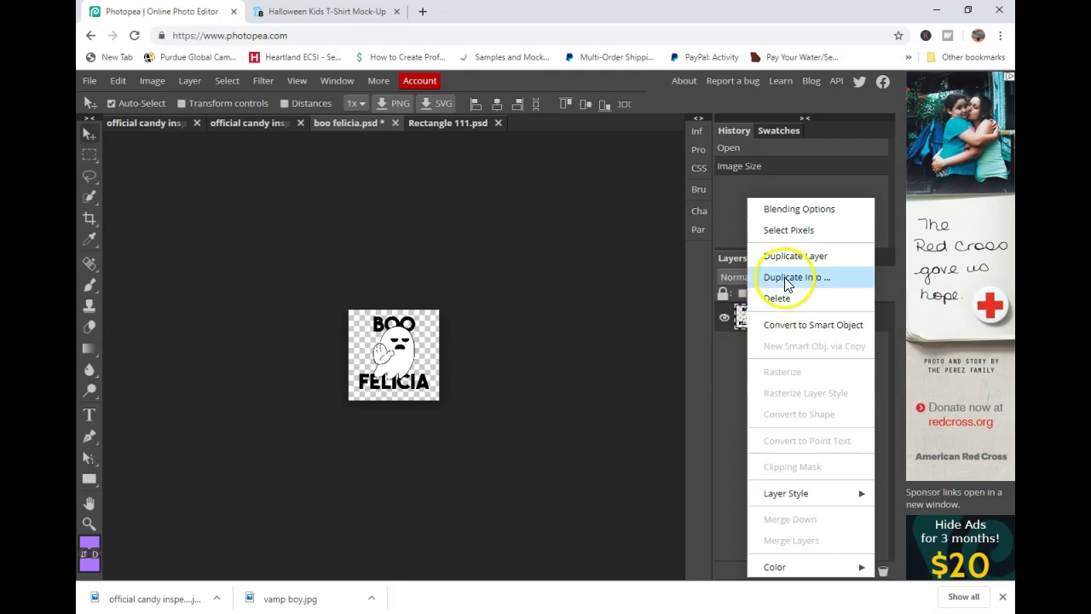
left_click(328, 217)
left_click(284, 267)
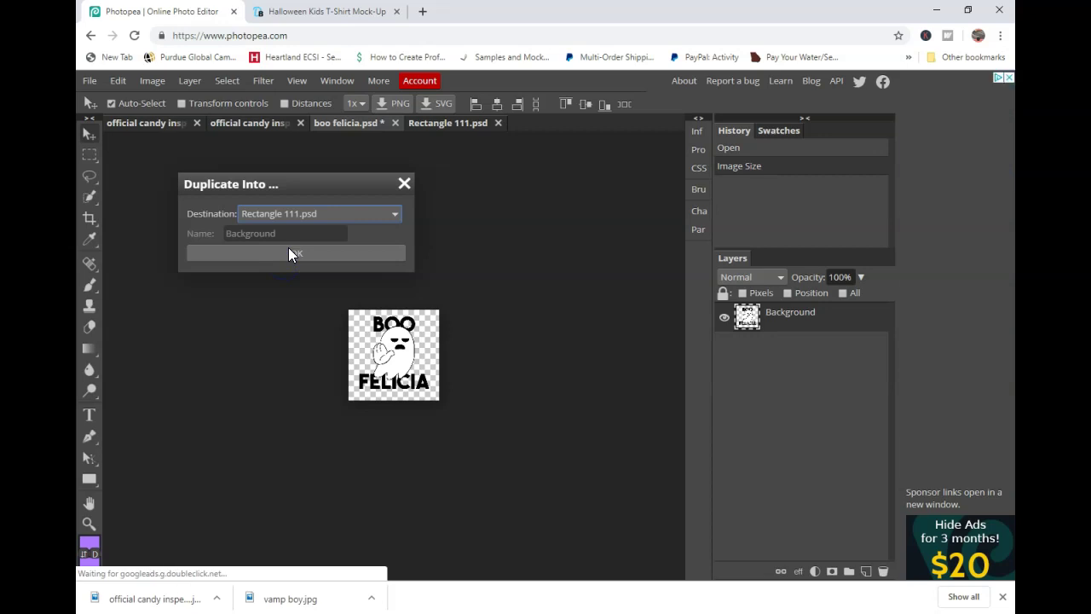
left_click(289, 253)
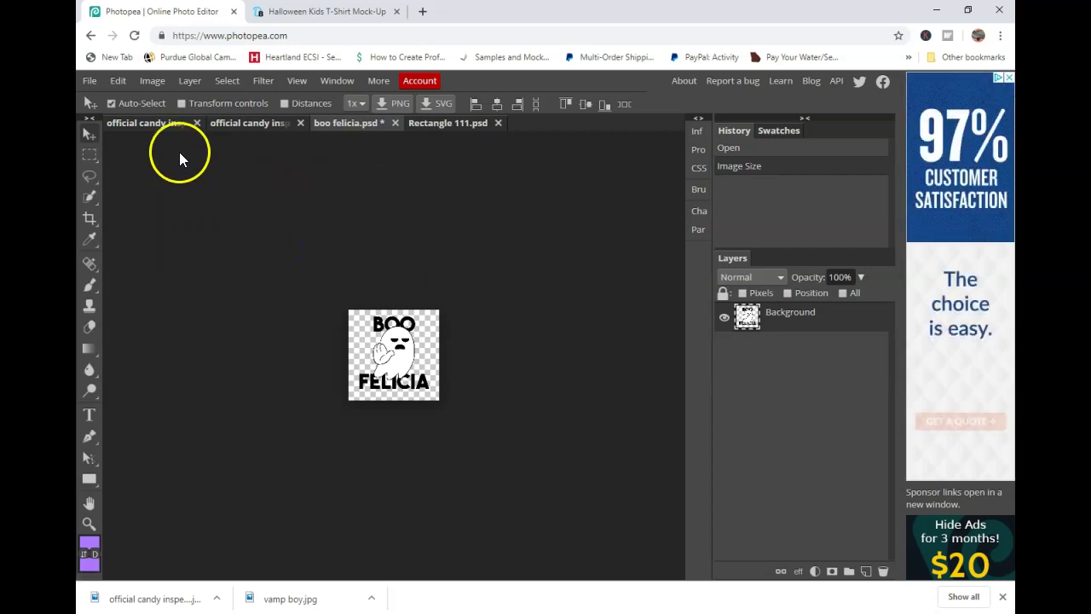
Step: Center the ghost artwork in Rectangle 111.psd and delete the old OFFICIAL CANDY INSPECTOR layer
left_click(160, 124)
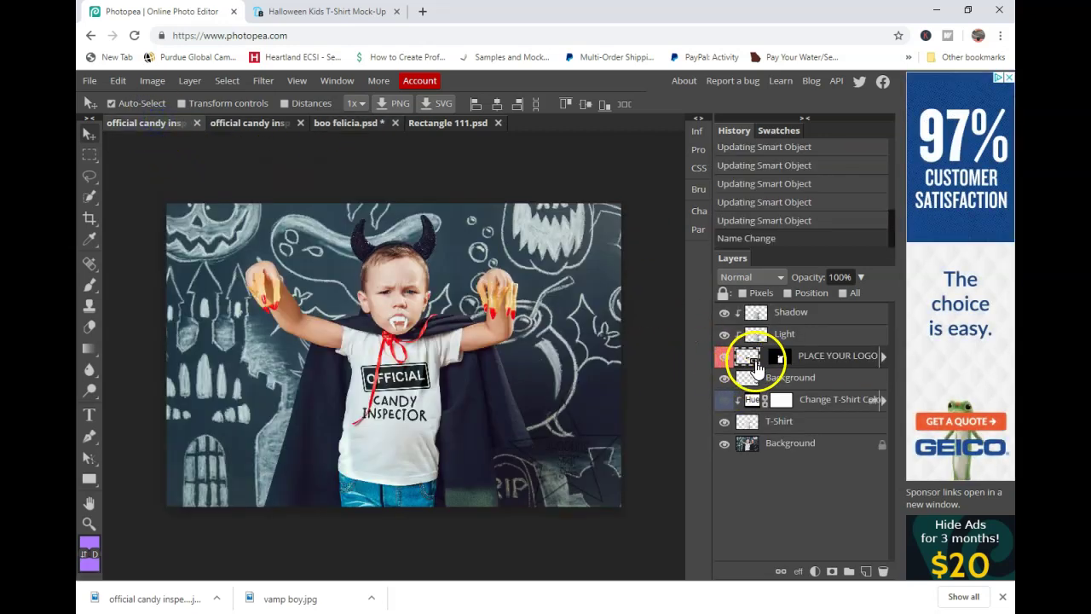
left_click(449, 124)
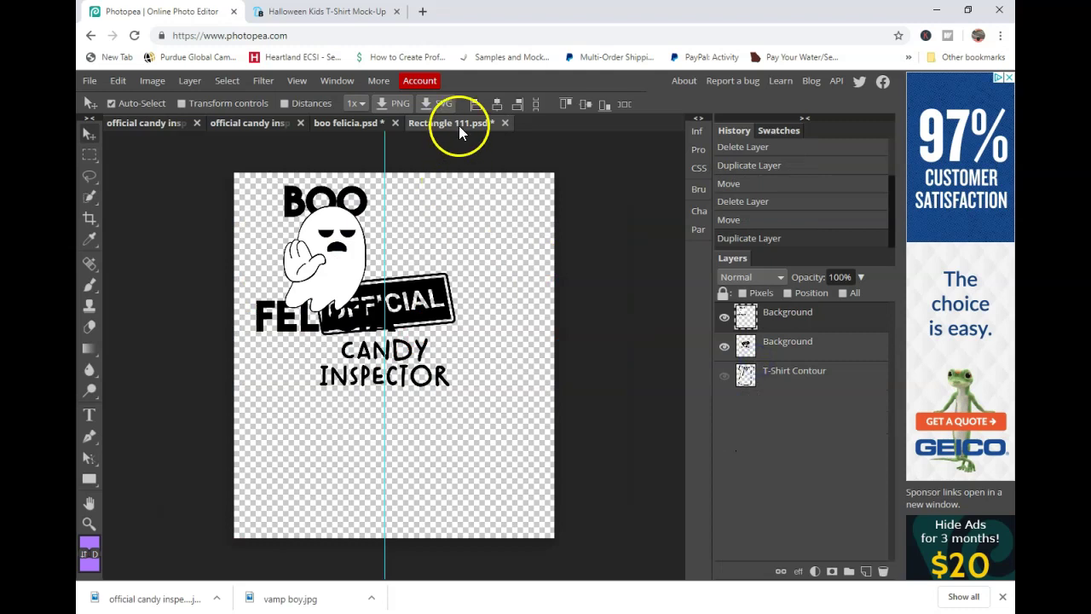
left_click_drag(330, 257, 392, 341)
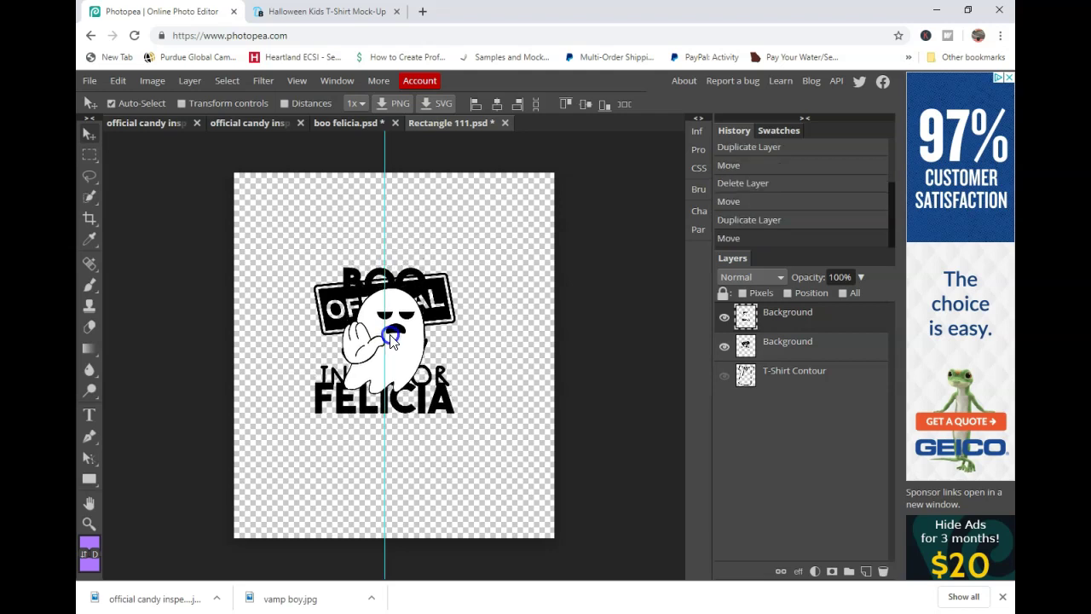
left_click(786, 344)
right_click(786, 344)
left_click(720, 299)
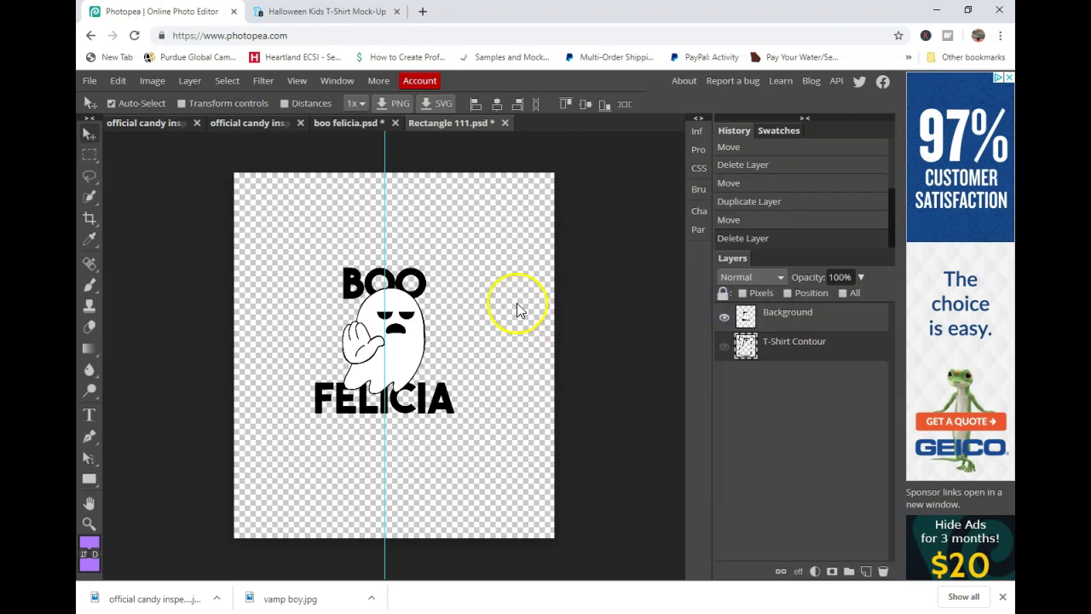
Step: Save Rectangle 111.psd so the mockup shirt updates to the BOO FELICIA design
key("ctrl+s")
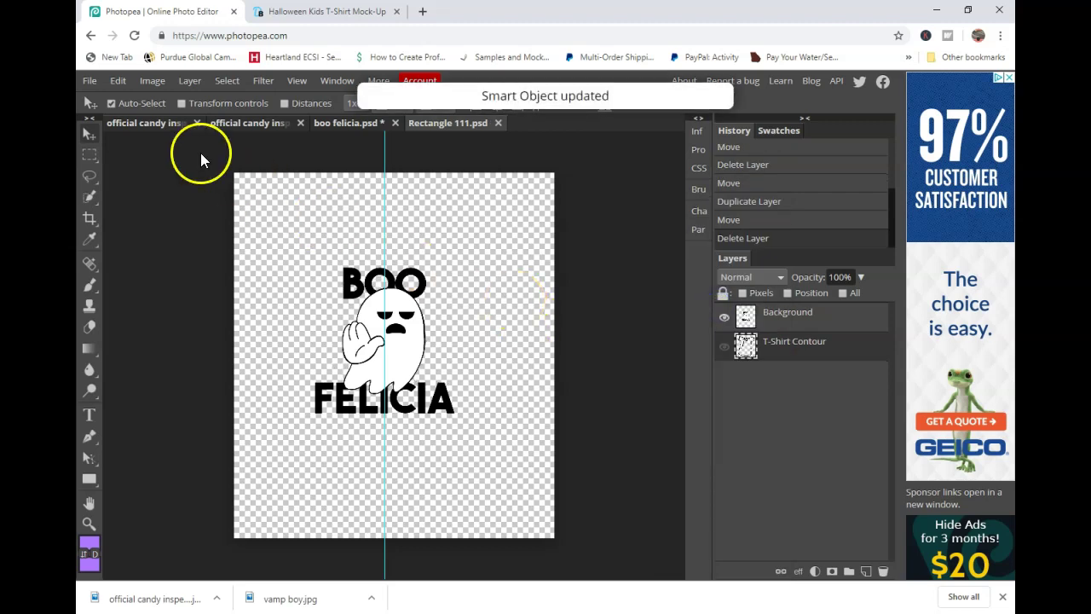
left_click(157, 123)
left_click(509, 260)
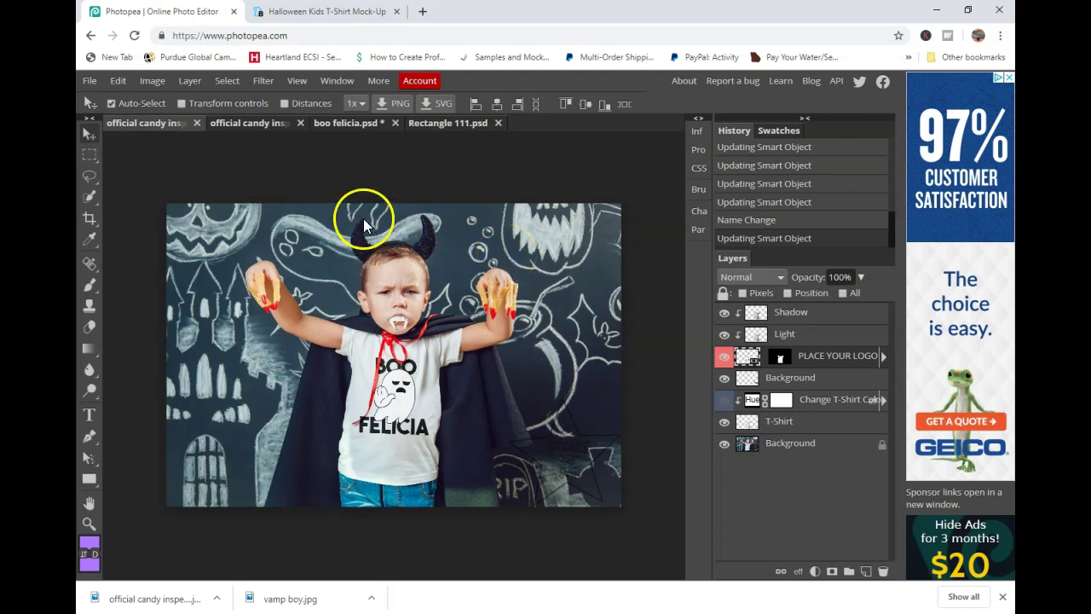
Step: Rename the mockup document to 'boo felicia mockup'
left_click(456, 125)
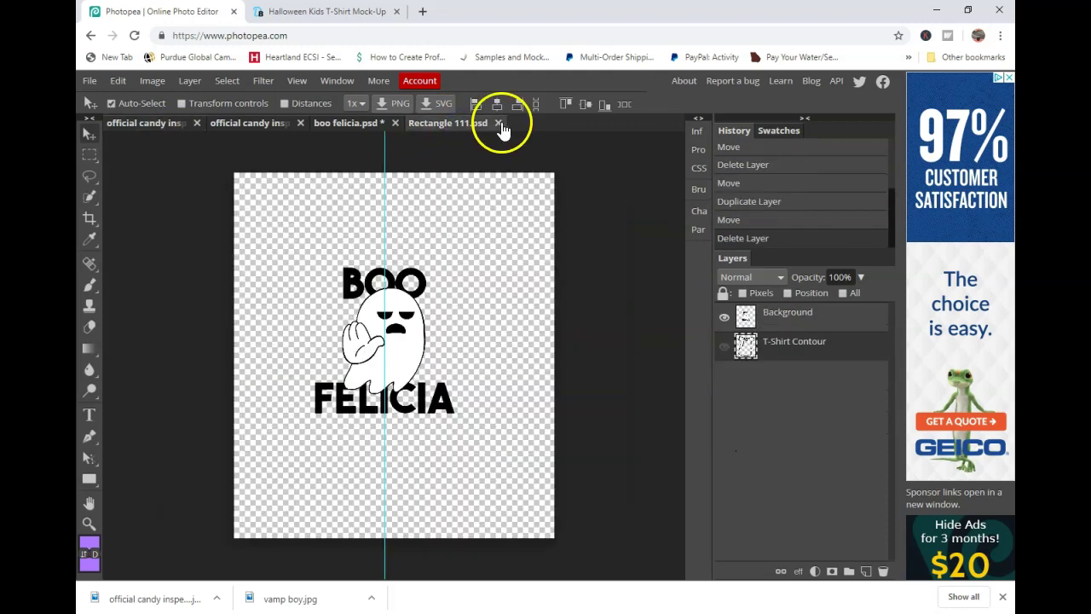
left_click(153, 125)
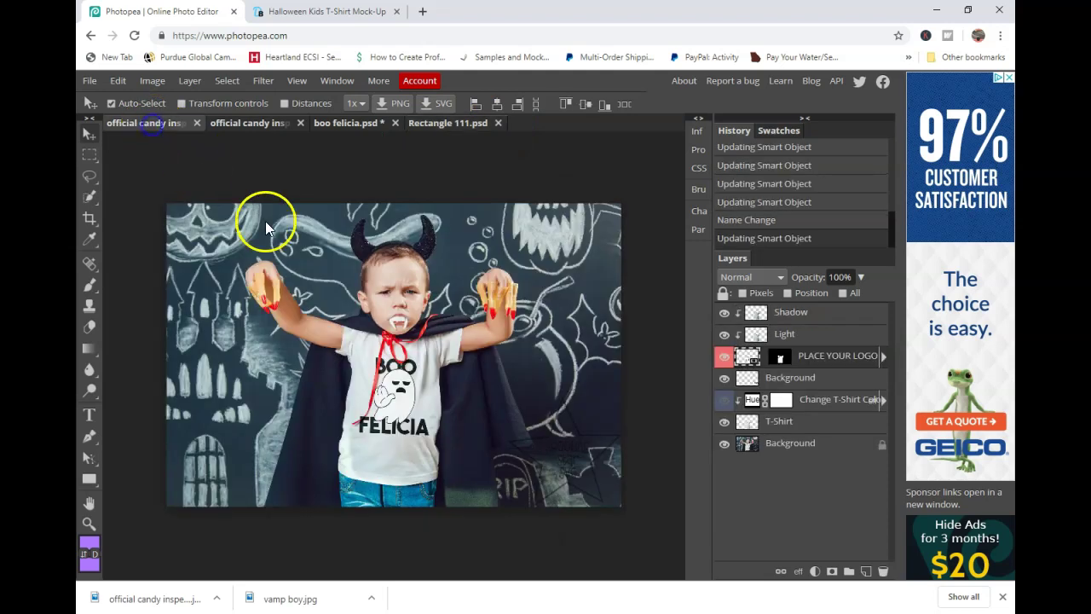
double_click(147, 126)
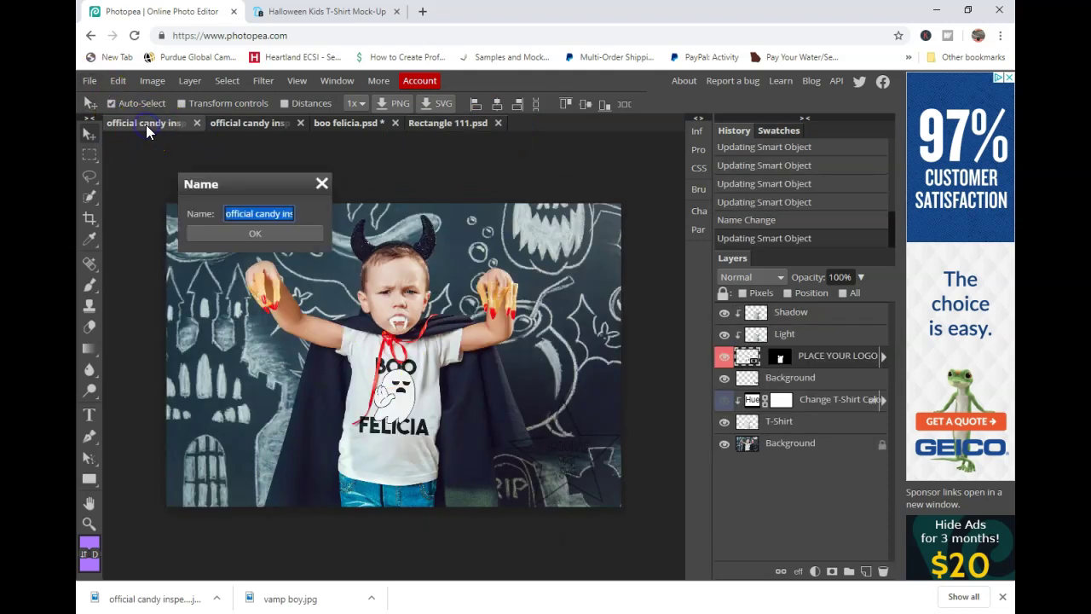
type("boo felicia")
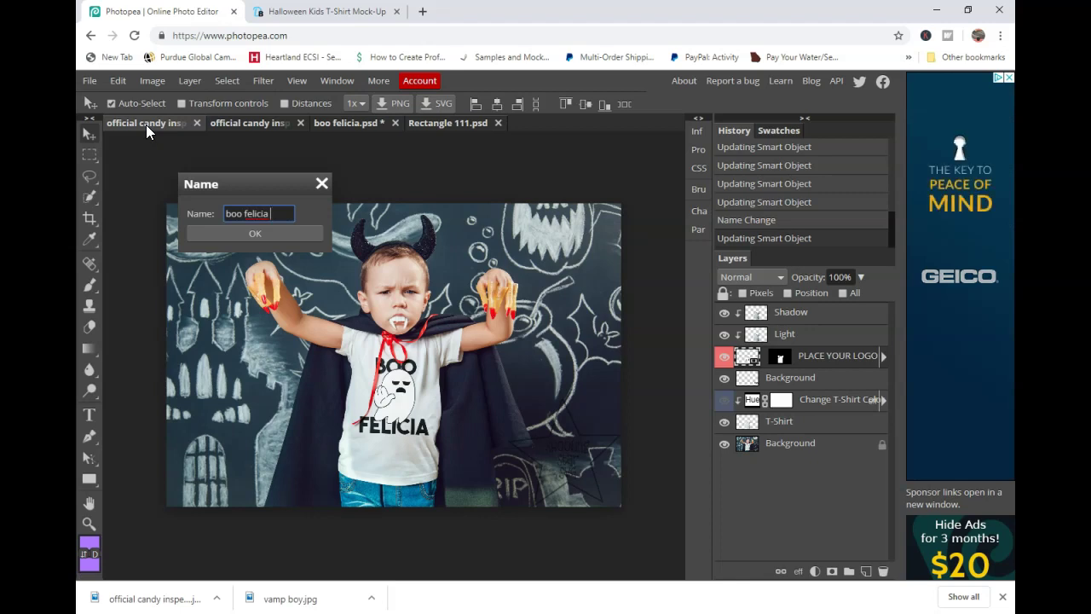
type(" mockup")
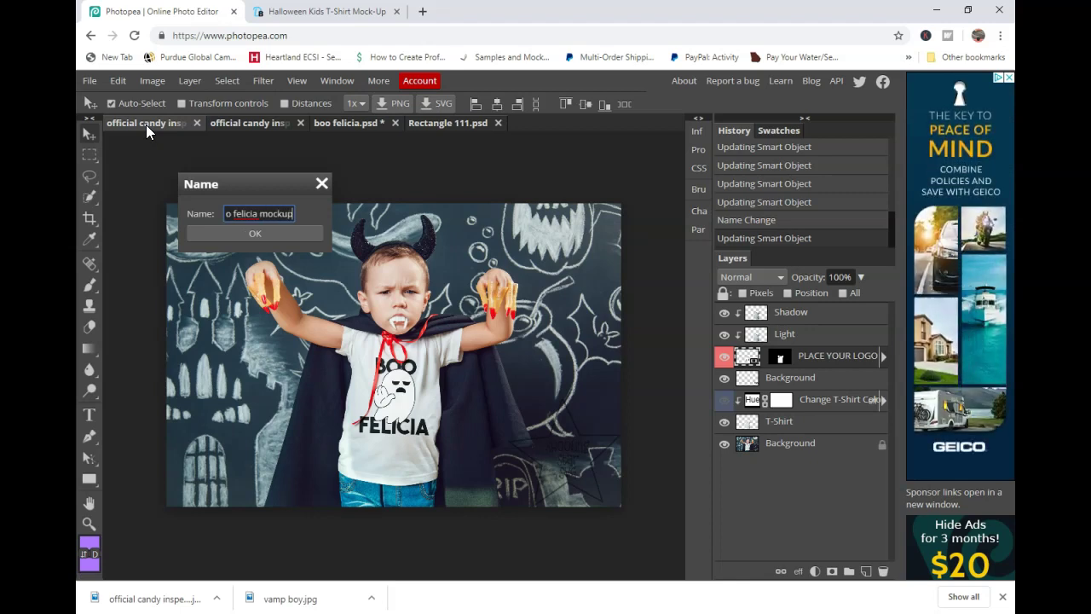
left_click(282, 237)
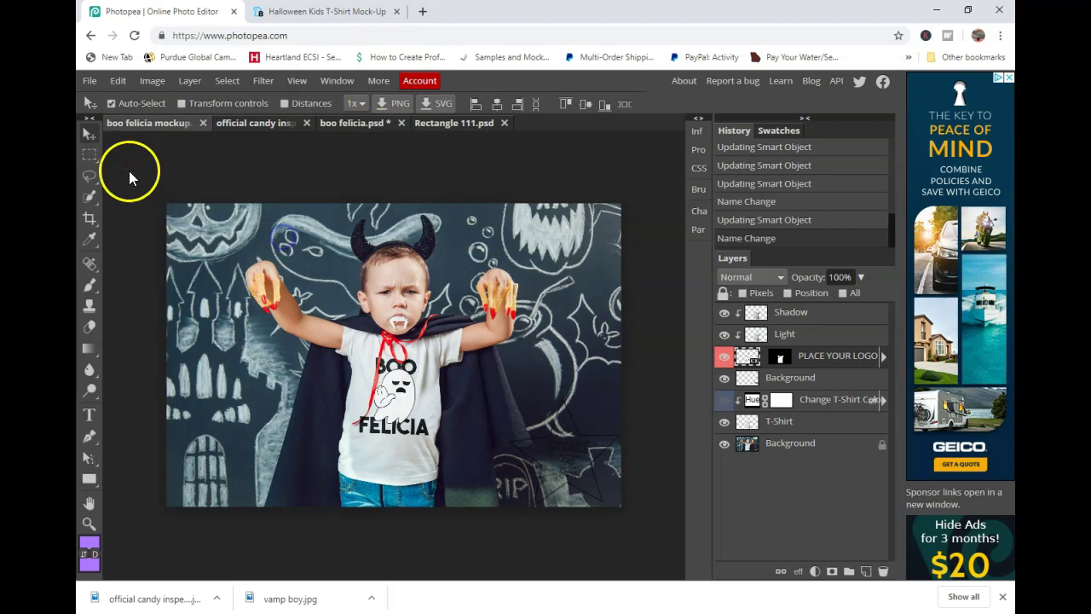
Step: Export it as boo felicia mockup.jpg at 2000 × 1334 and 100% quality
left_click(89, 80)
left_click(147, 280)
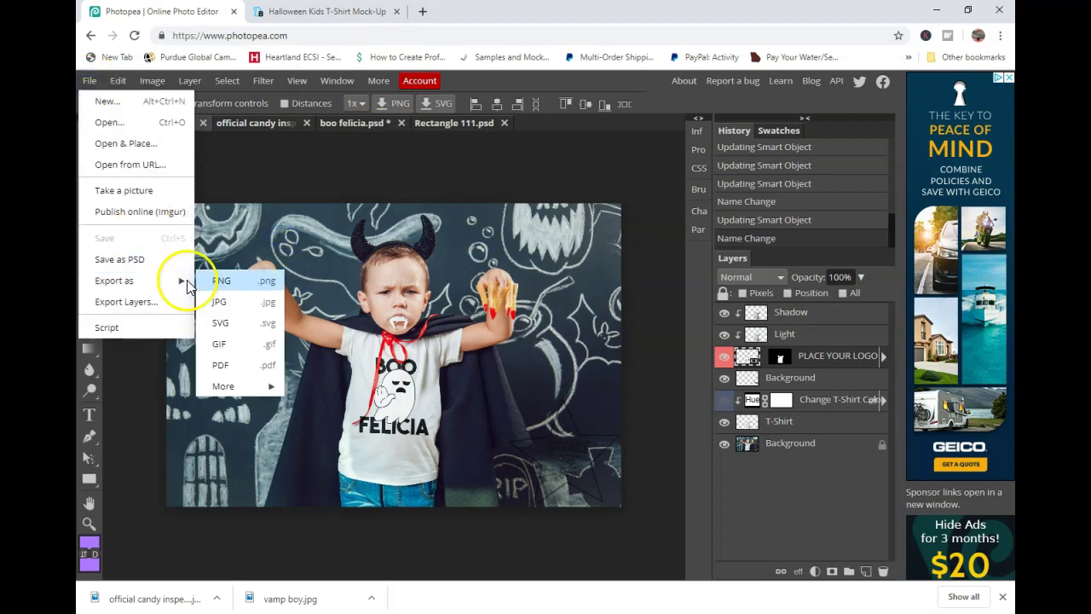
left_click(251, 303)
left_click(596, 207)
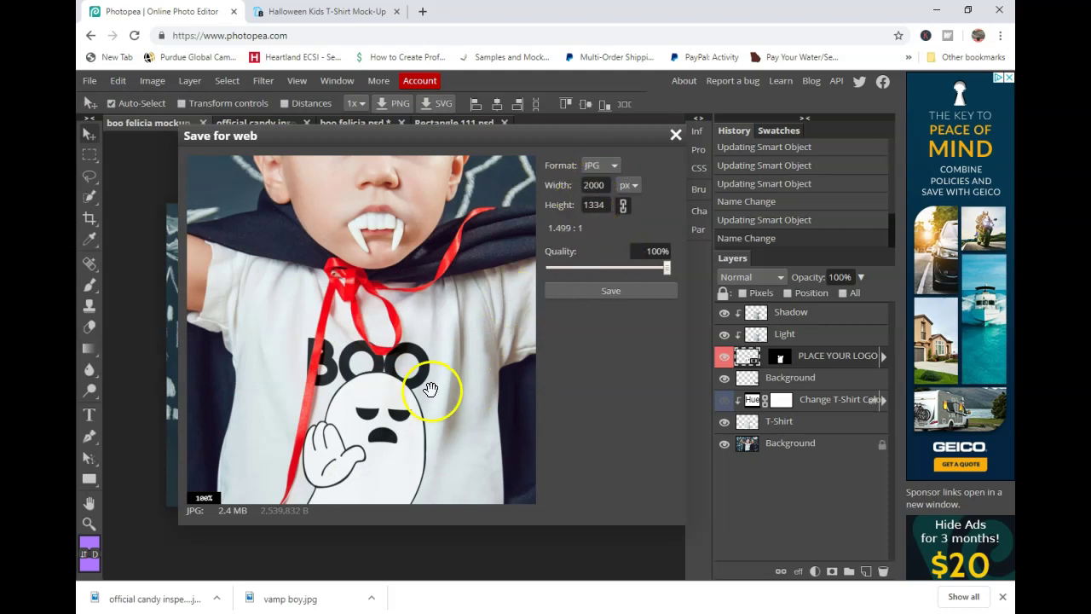
left_click_drag(431, 389, 451, 257)
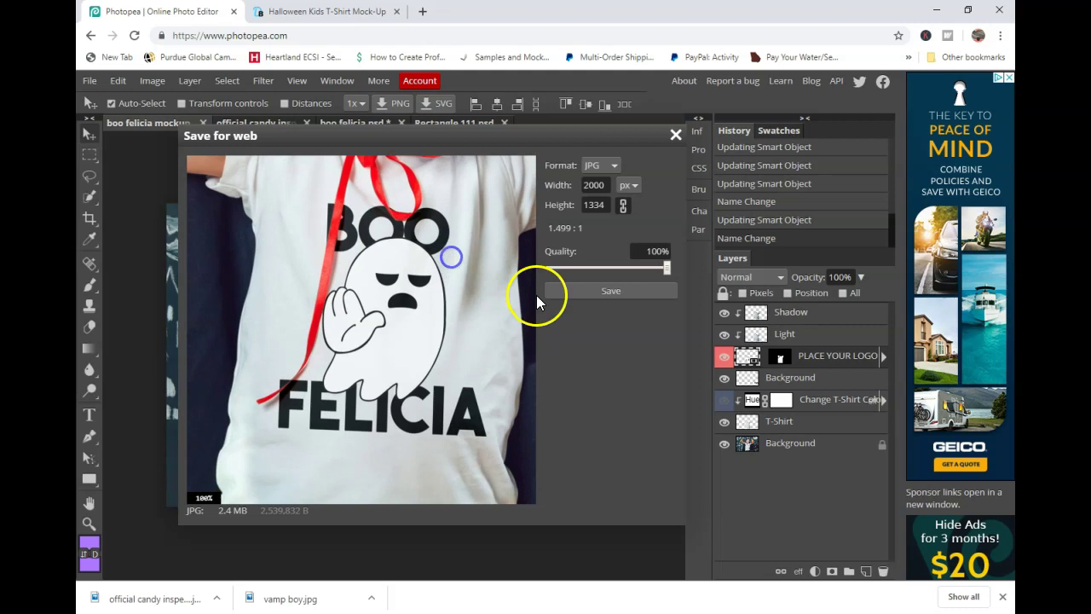
left_click(587, 291)
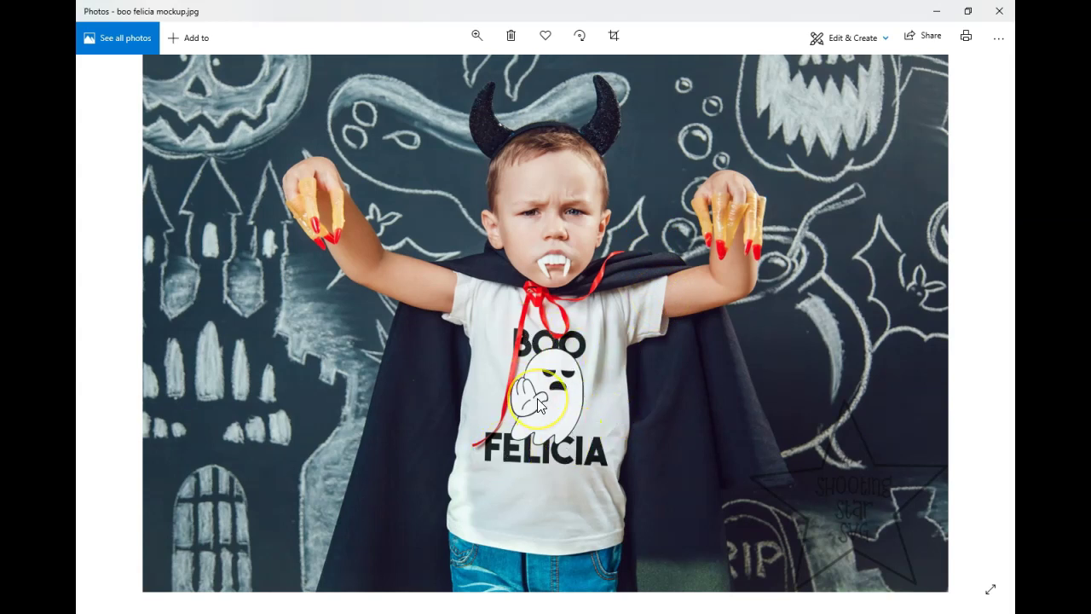
left_click(1007, 10)
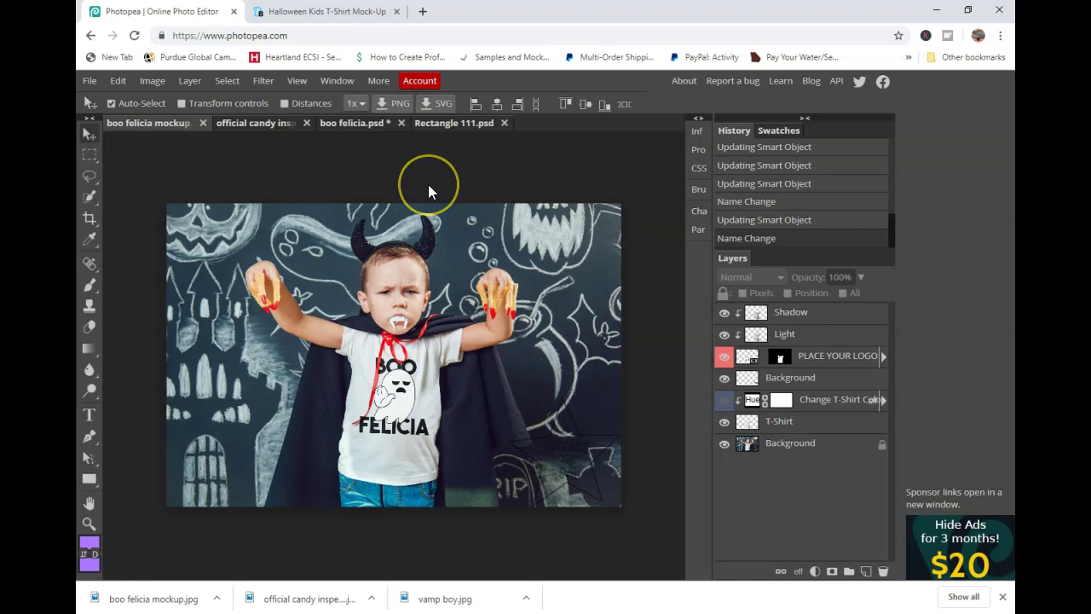
Step: Search Design Bundles for 'digital paper mock ups' and browse the results
left_click(339, 11)
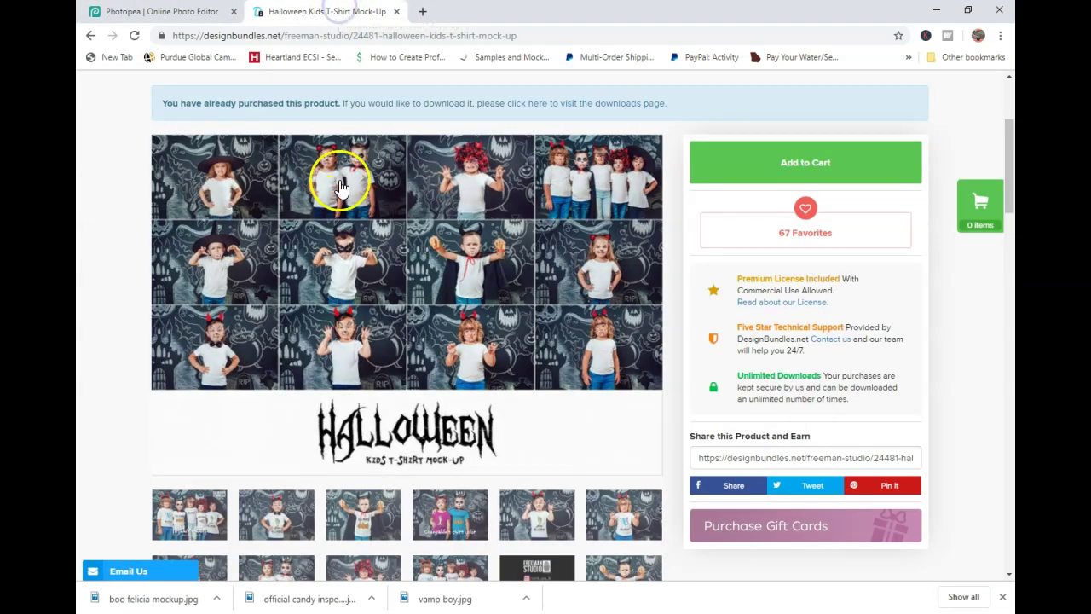
scroll(343, 223, "up", 4)
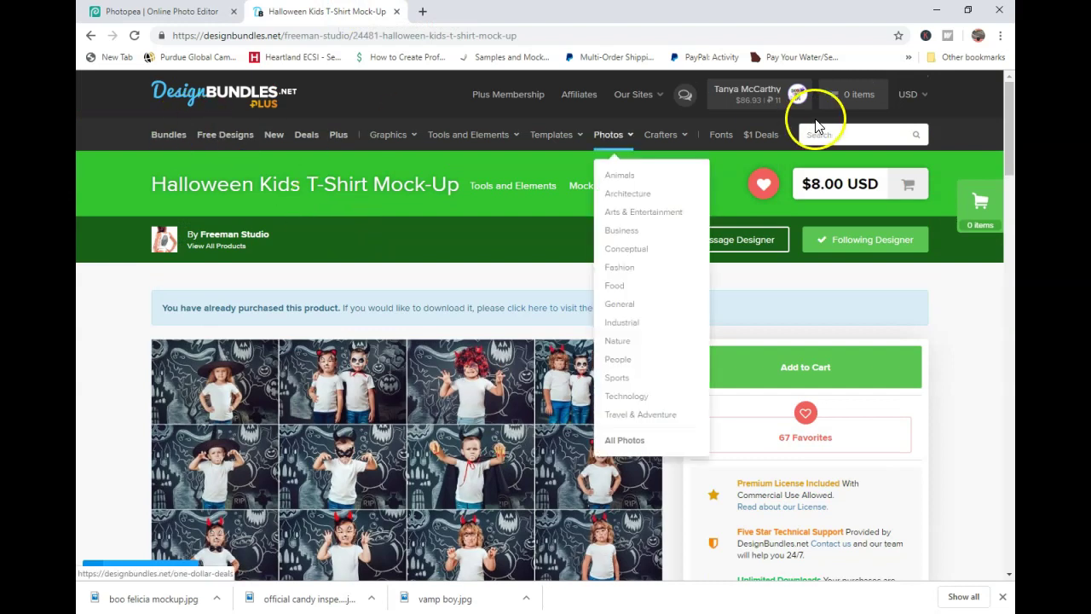
left_click(839, 136)
type("digital")
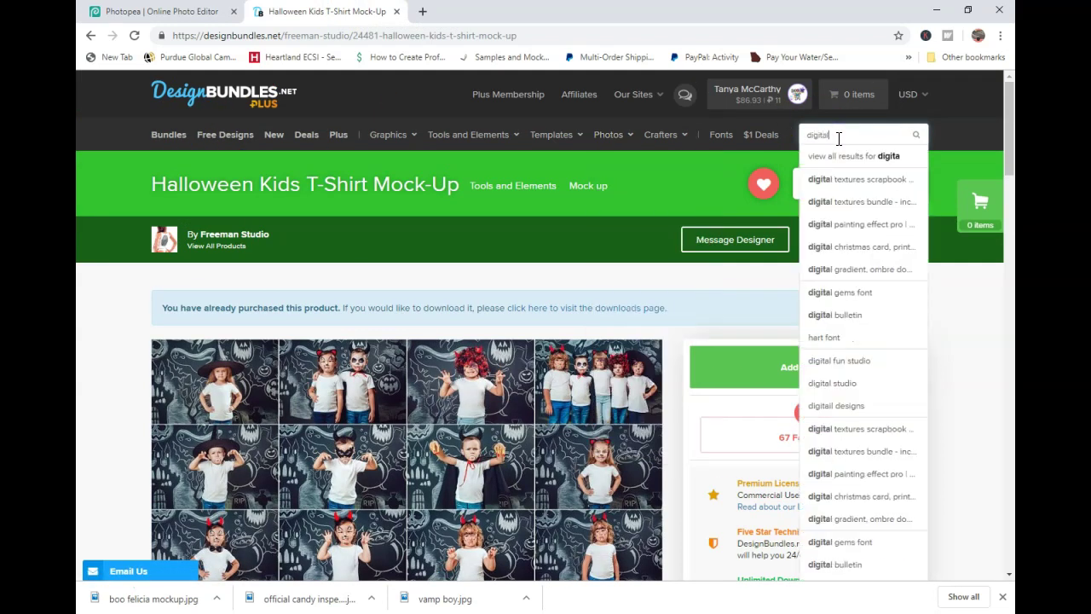
type(" paper mock")
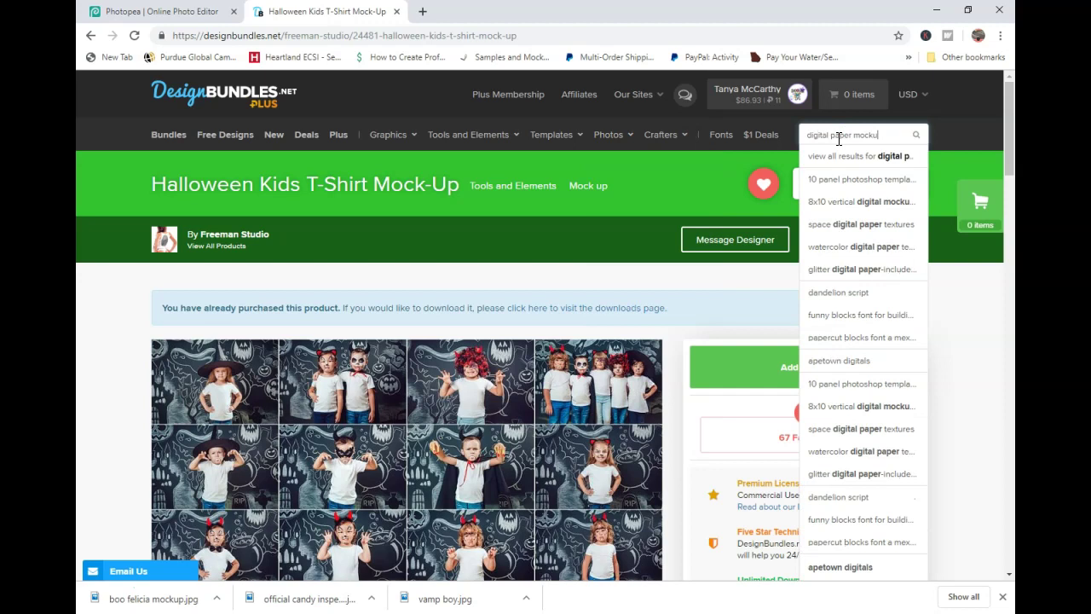
type(" ups")
key("Return")
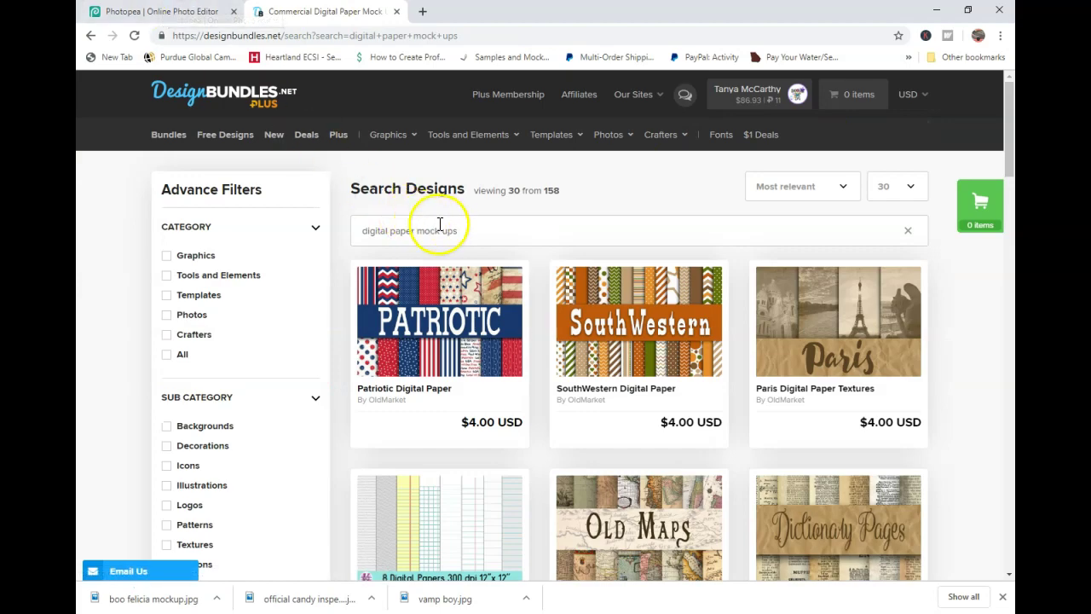
scroll(446, 226, "down", 4)
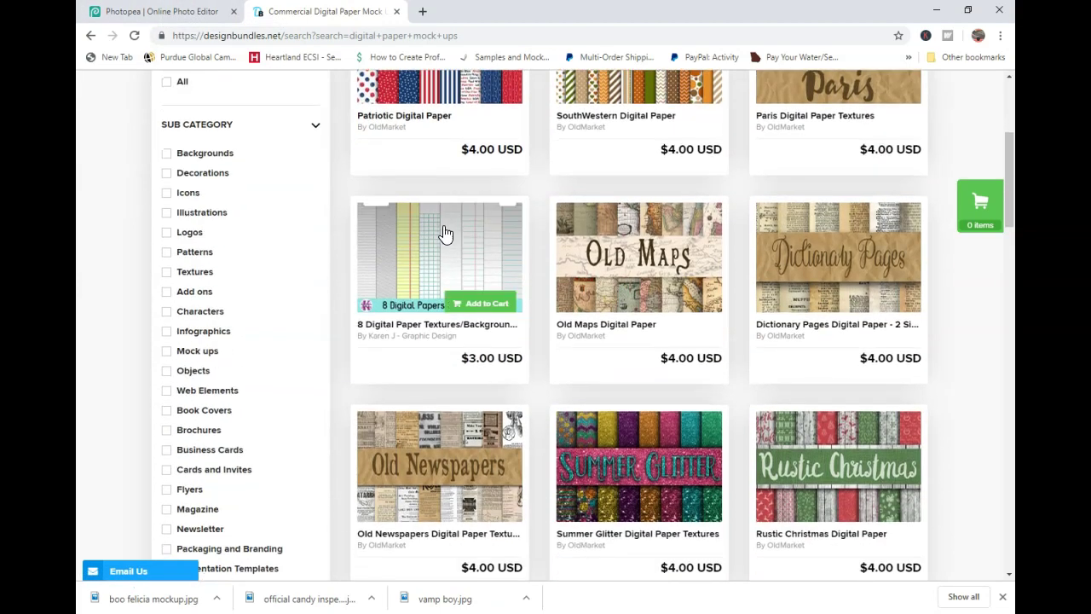
scroll(444, 229, "down", 4)
scroll(443, 228, "down", 11)
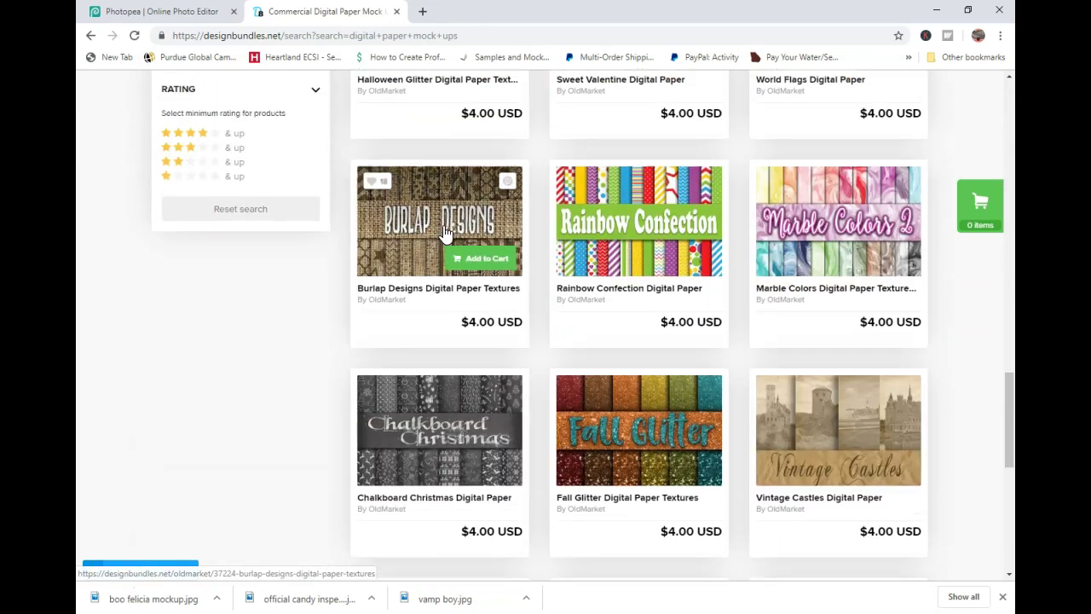
scroll(460, 243, "up", 14)
left_click(464, 250)
scroll(464, 247, "up", 5)
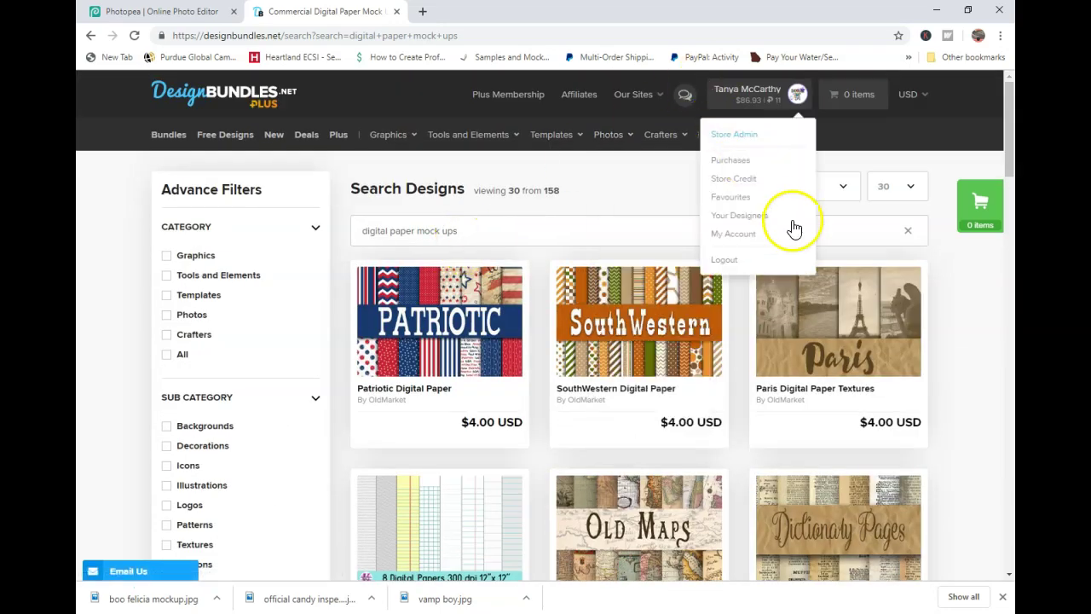
Step: Replace the search with 'sapphire x designs' and scroll through its 165 results
left_click_drag(482, 239, 253, 218)
type("sa")
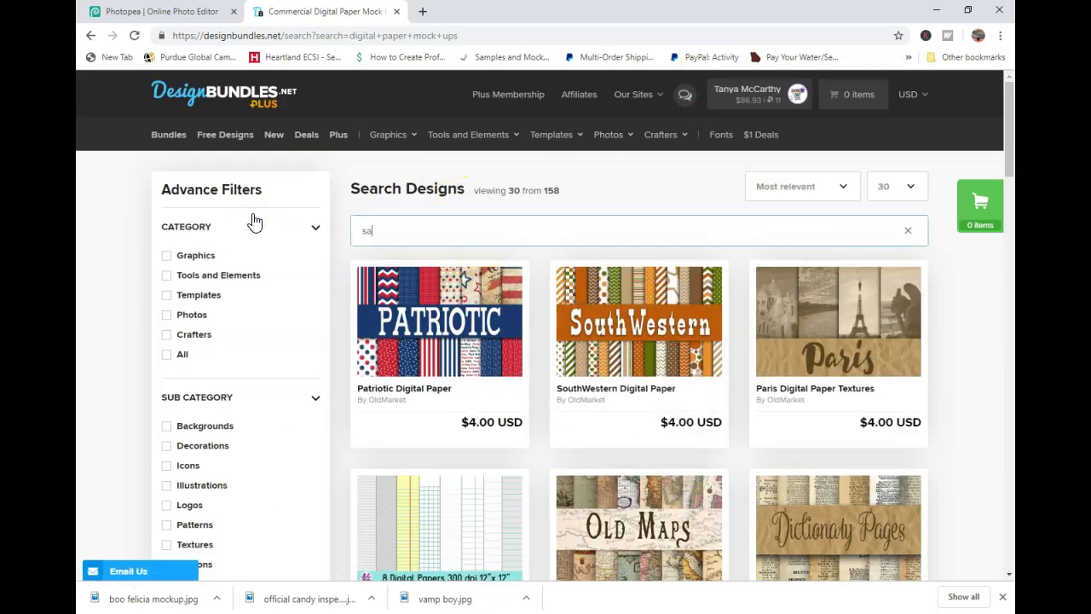
type("pphire x designs")
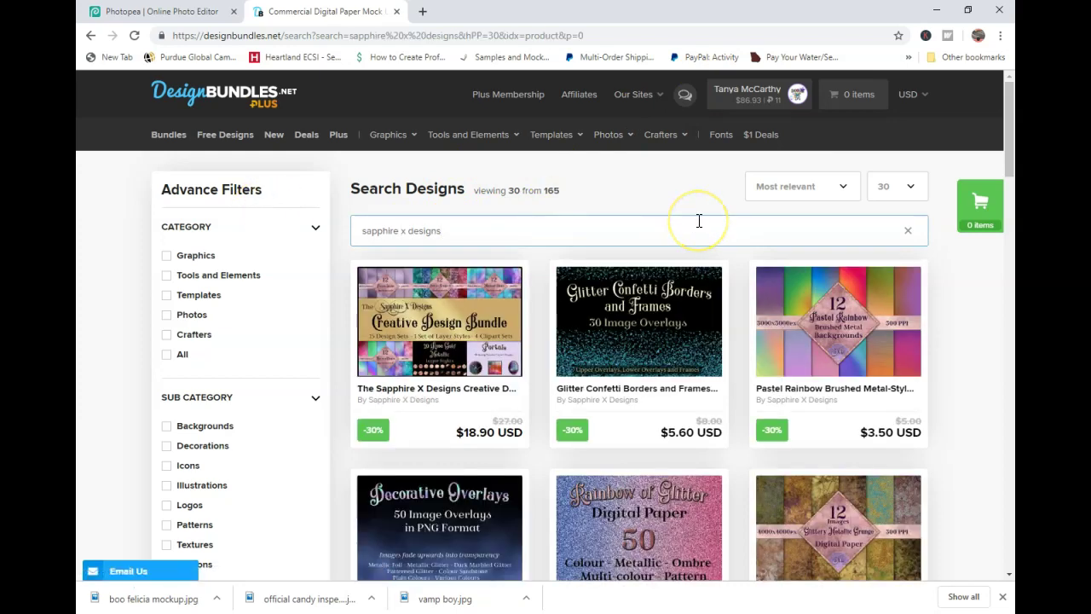
scroll(700, 222, "down", 10)
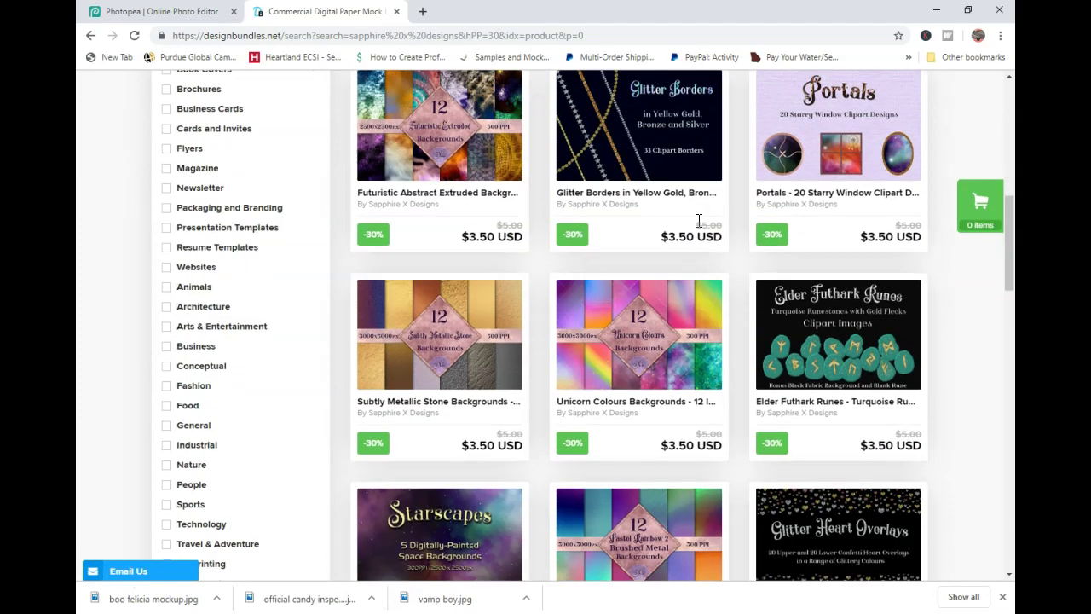
scroll(699, 229, "down", 10)
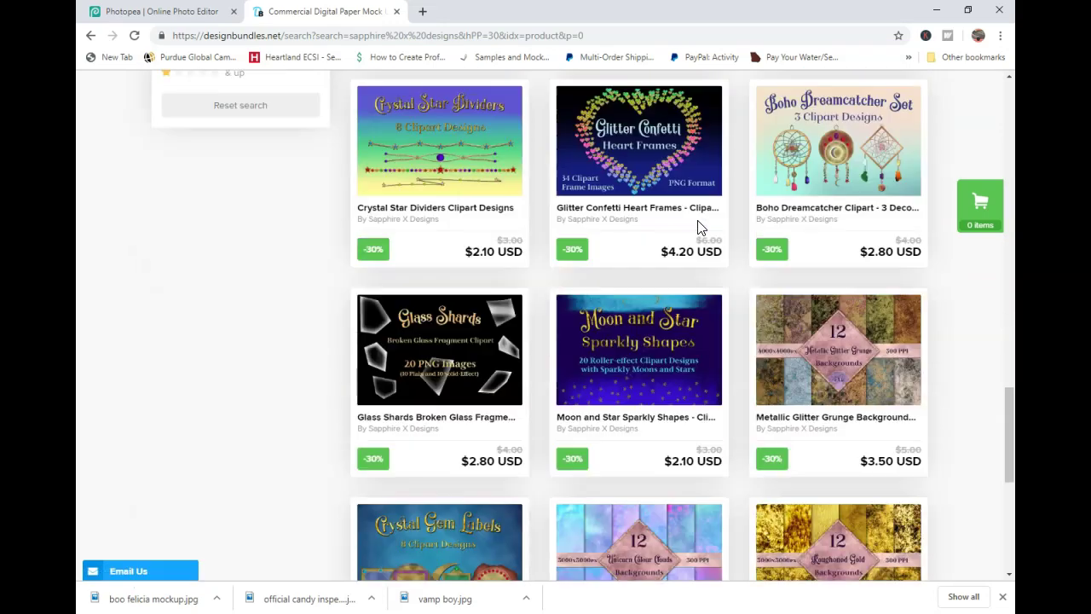
Step: Open the Sapphire X Designs store and view its 10 Panel Photoshop Template under Templates & Mockups
left_click(402, 438)
scroll(134, 378, "down", 3)
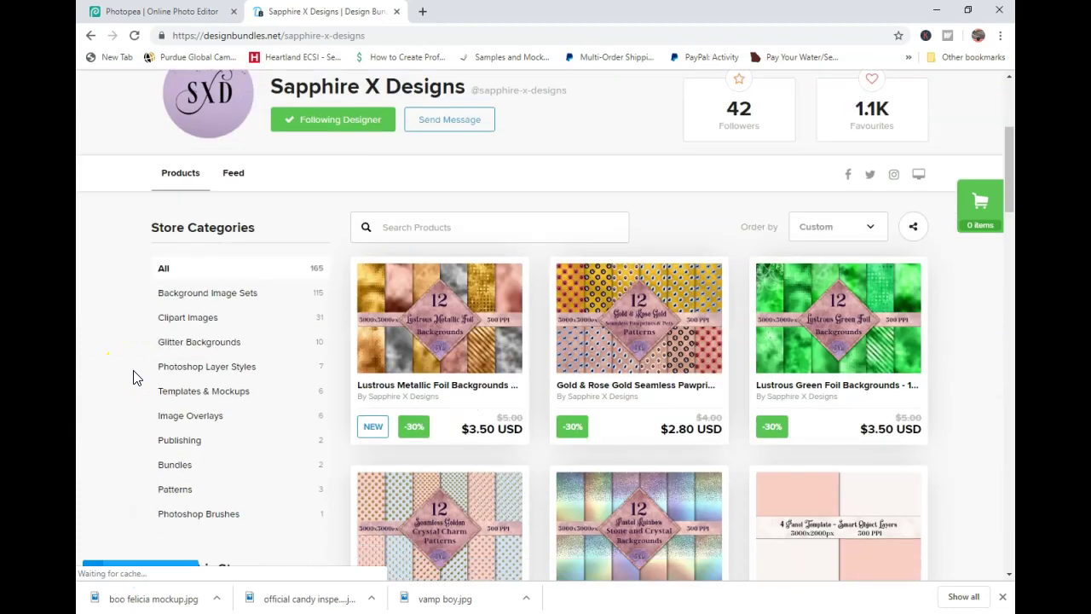
scroll(134, 378, "down", 1)
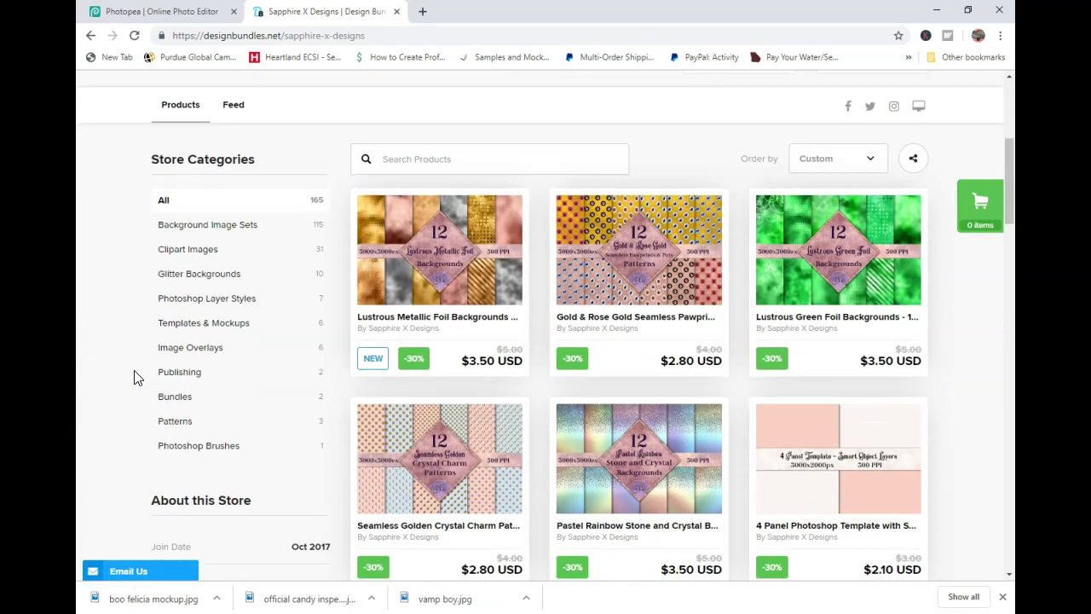
left_click(189, 323)
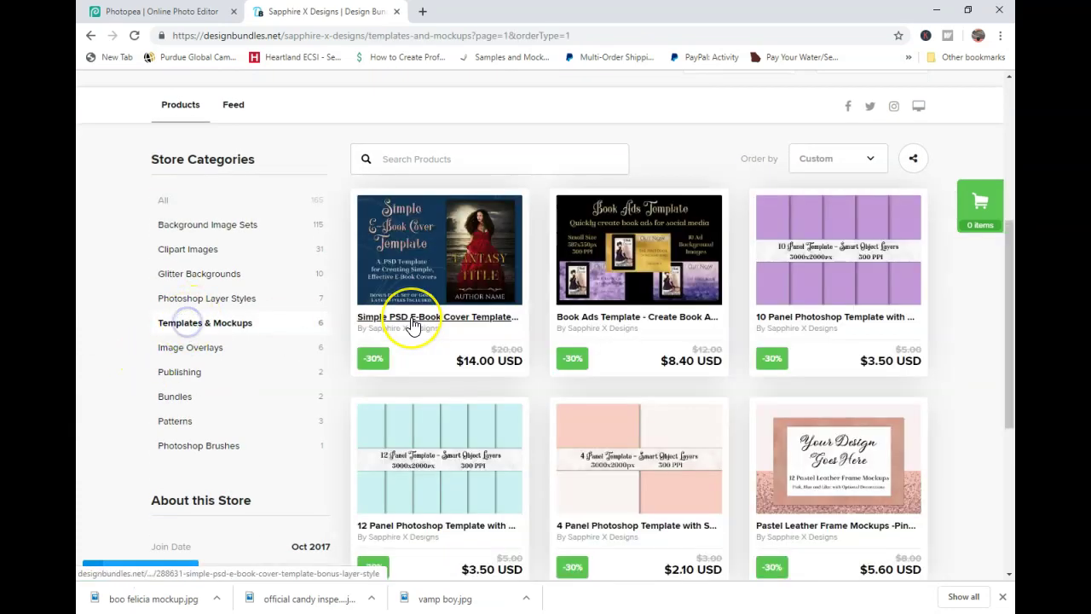
scroll(415, 325, "down", 1)
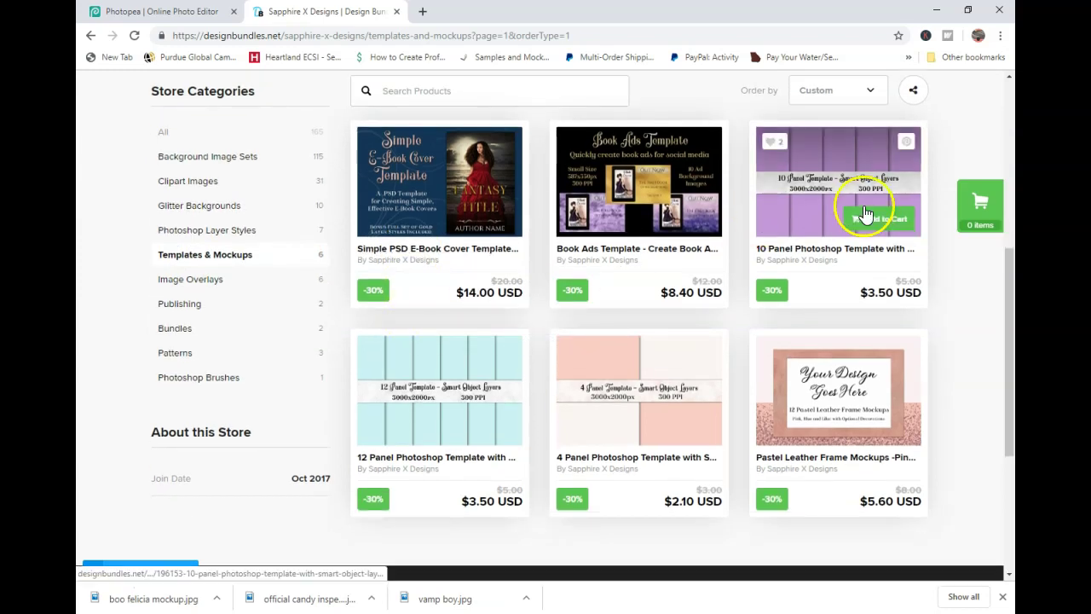
left_click(799, 154)
scroll(324, 401, "down", 2)
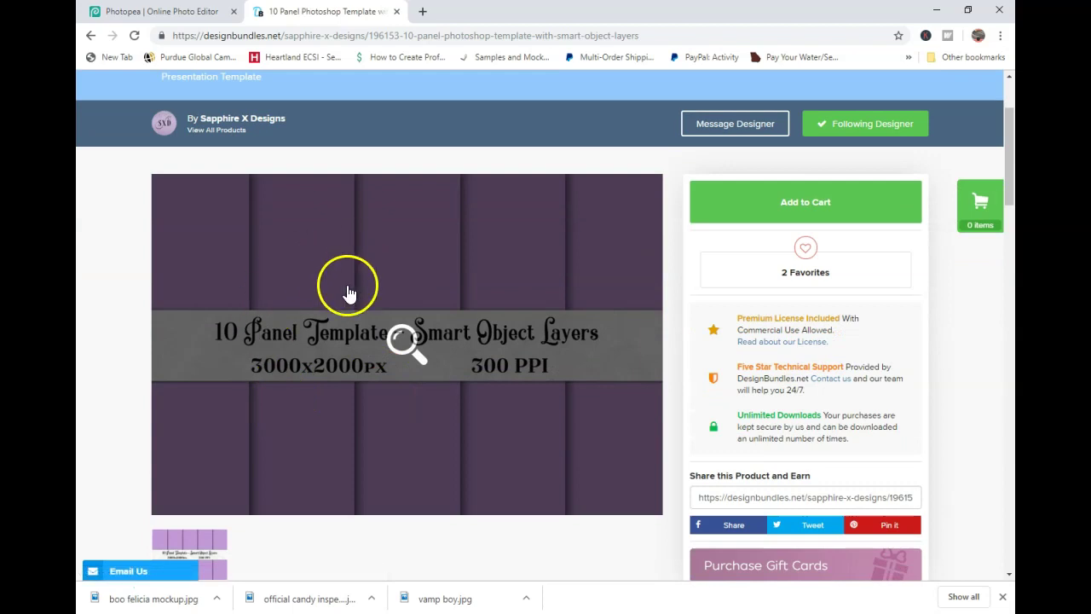
scroll(344, 313, "down", 1)
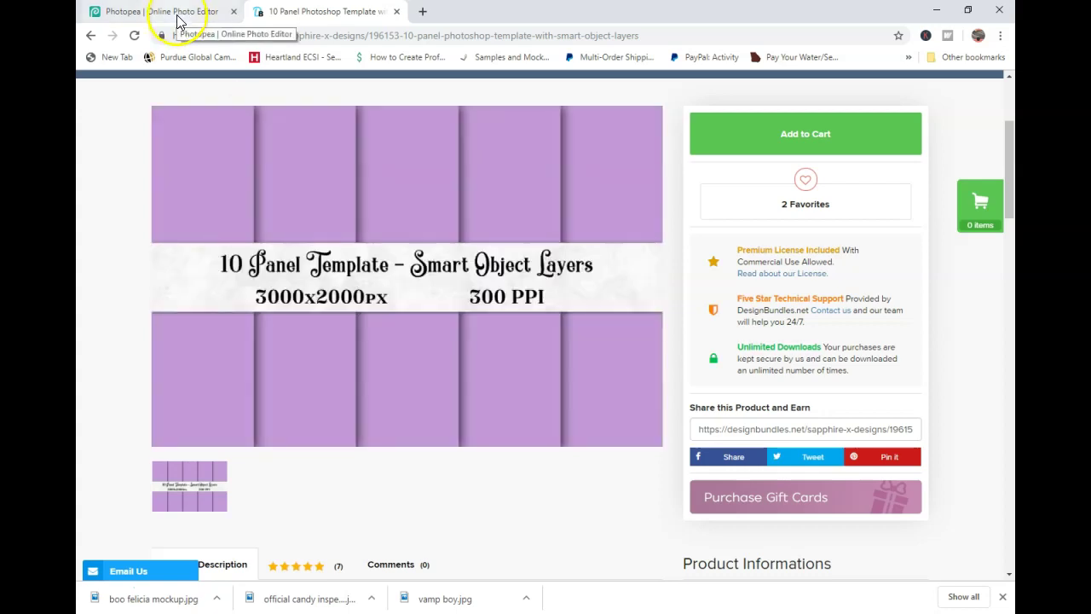
scroll(188, 260, "up", 1)
Step: Back in the store, filter to Patterns and open Seamless Pawprints & Pets Patterns
left_click(91, 36)
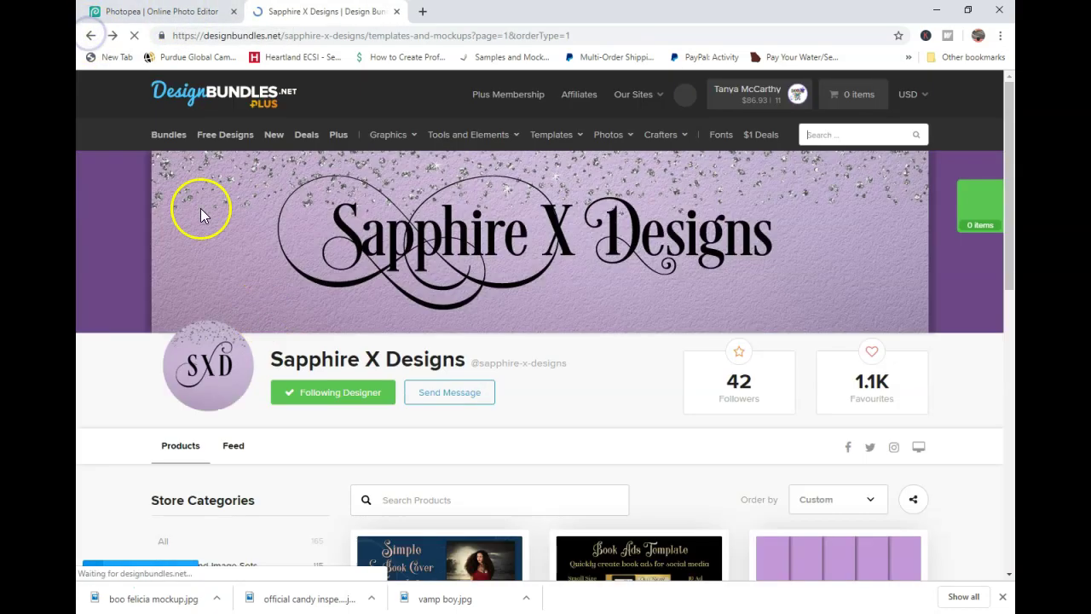
scroll(243, 499, "down", 5)
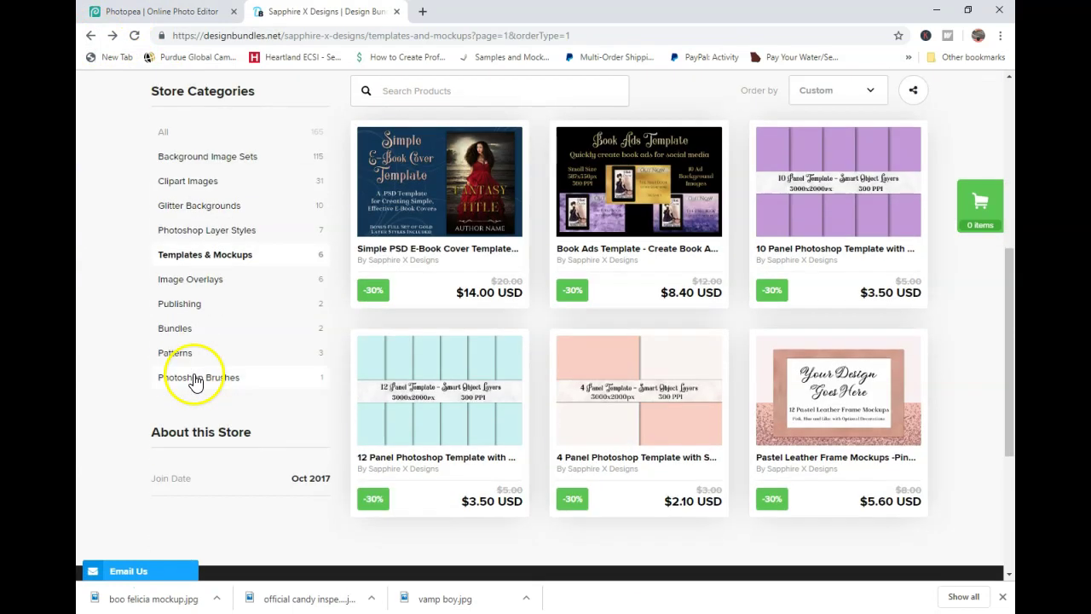
left_click(182, 352)
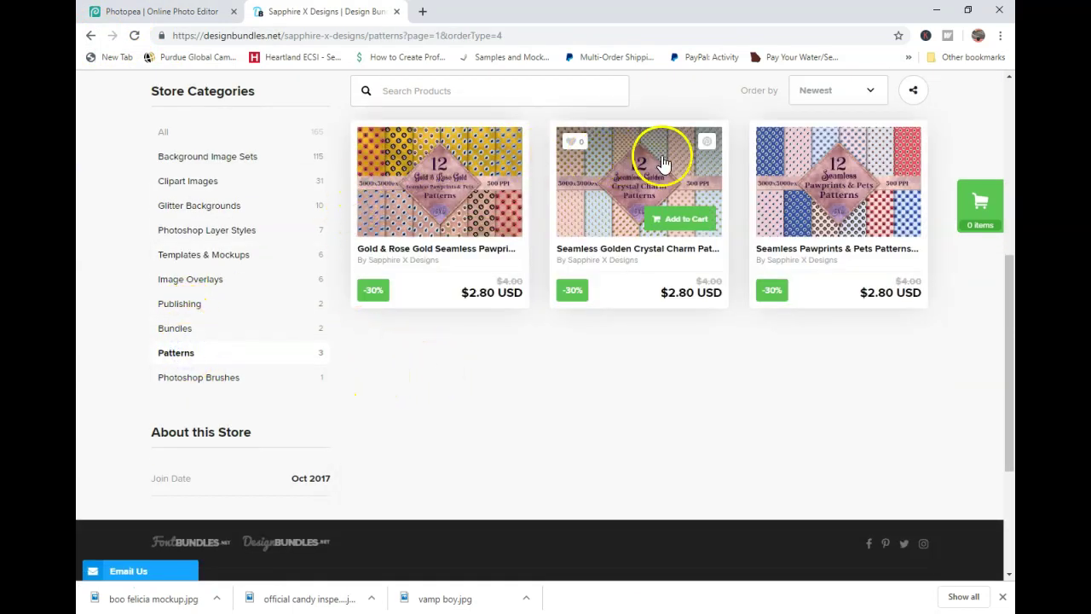
left_click(856, 198)
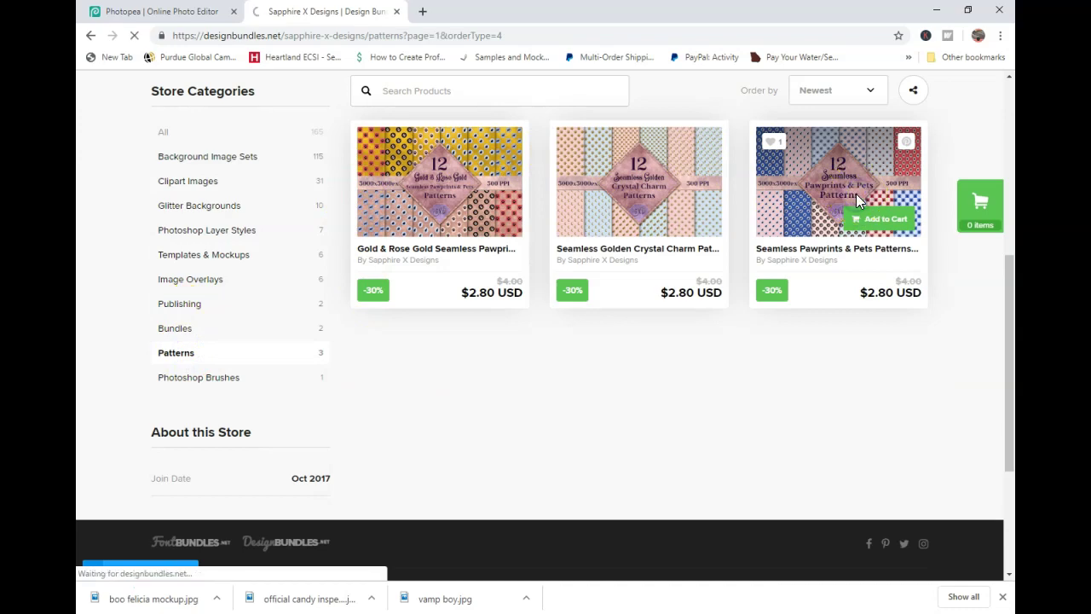
scroll(463, 429, "down", 2)
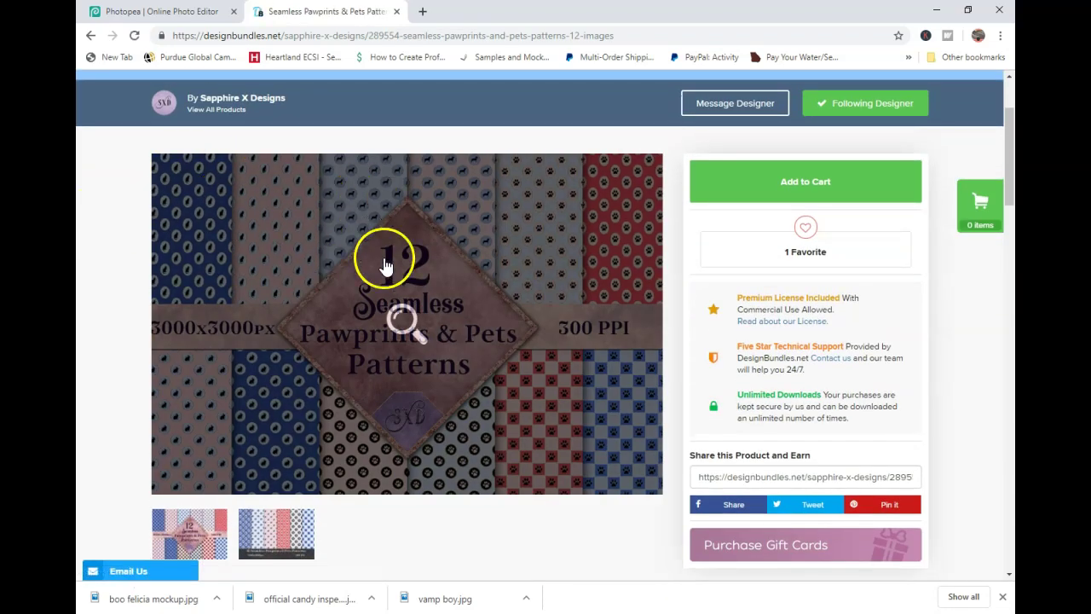
Step: Close the Design Bundles tab to return to the boo felicia mockup in Photopea
left_click(397, 11)
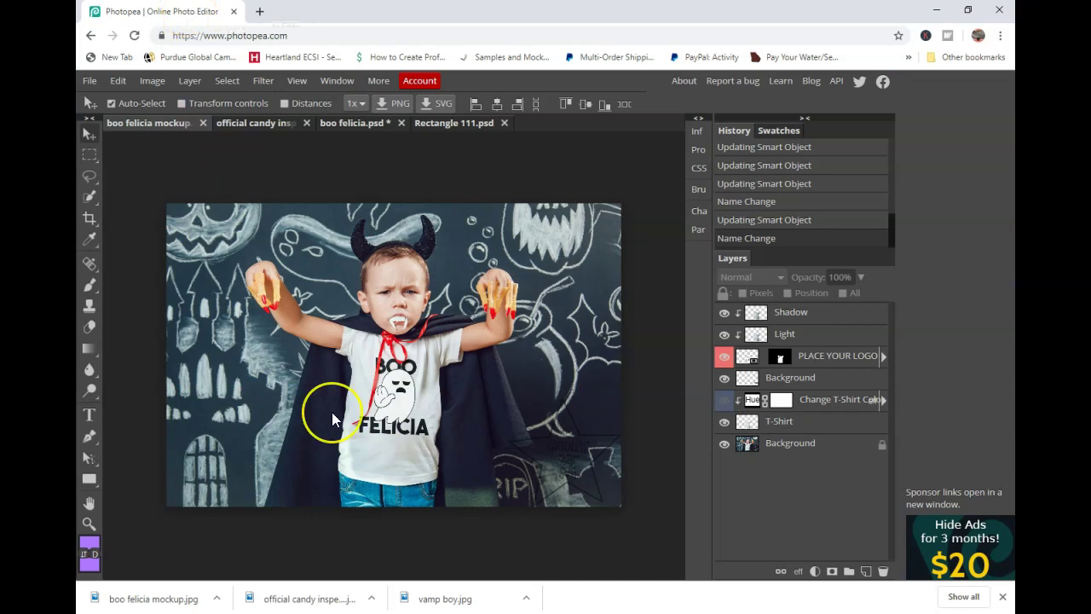